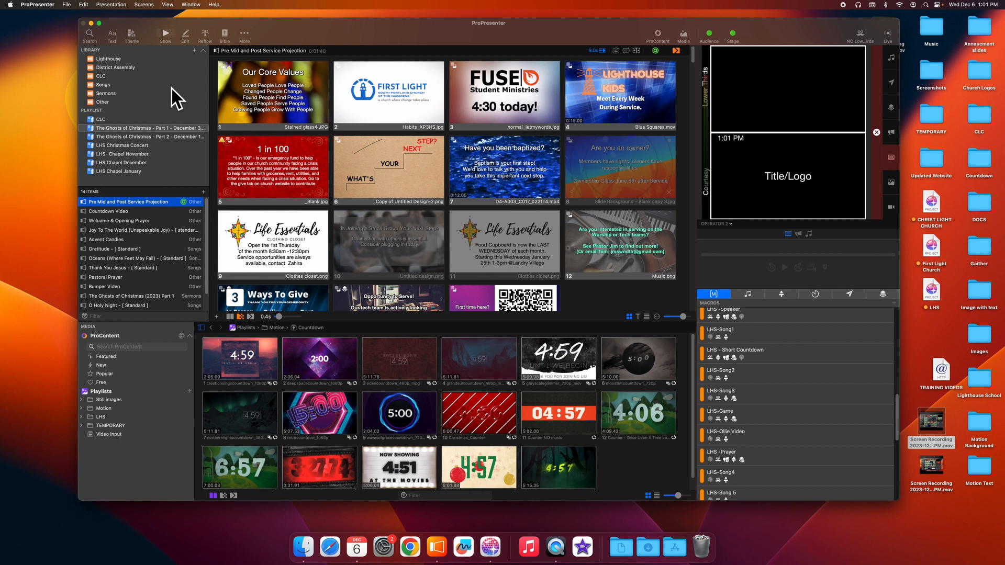
- Delete the presentations 2311_FL_Premium_ProPresenter_W1 and 2311_FL_Premium_ProPresenter_W2 from the Lighthouse library
{"action": "left_click", "coordinate": [111, 62]}
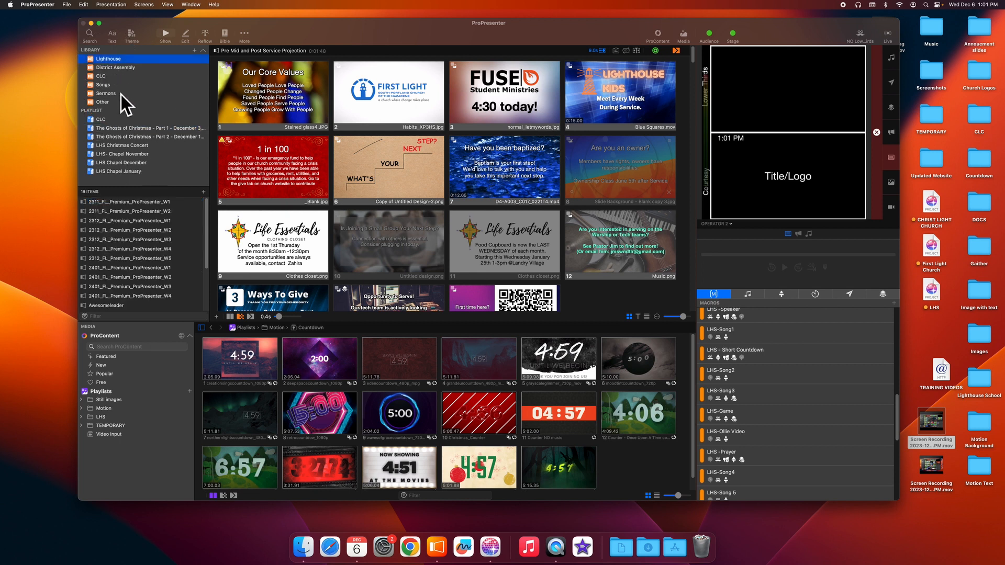
{"action": "scroll", "coordinate": [146, 234], "scroll_direction": "down", "scroll_amount": 5}
{"action": "scroll", "coordinate": [147, 249], "scroll_direction": "up", "scroll_amount": 5}
{"action": "left_click", "coordinate": [136, 208]}
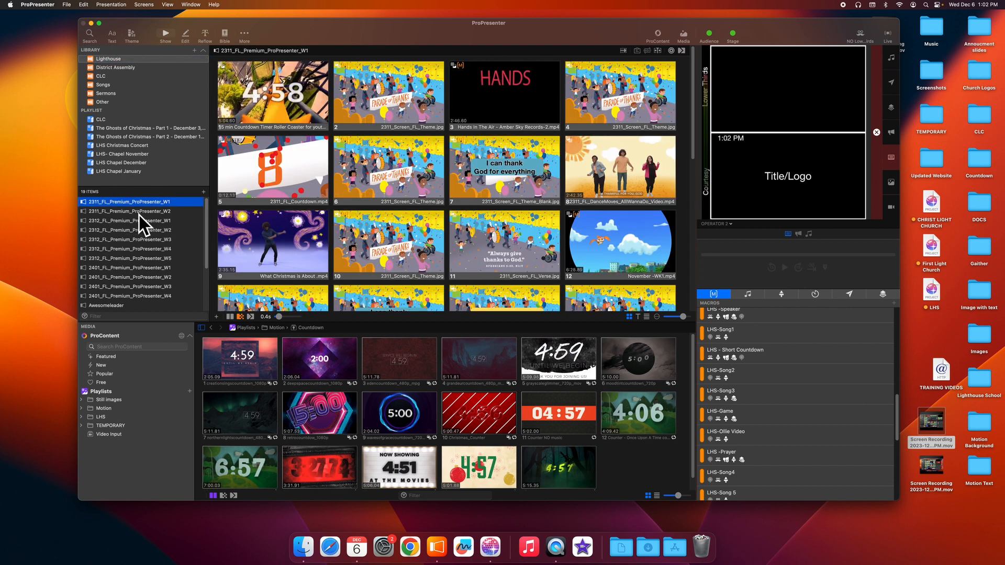
{"action": "left_click", "coordinate": [139, 212], "text": "shift"}
{"action": "right_click", "coordinate": [139, 212]}
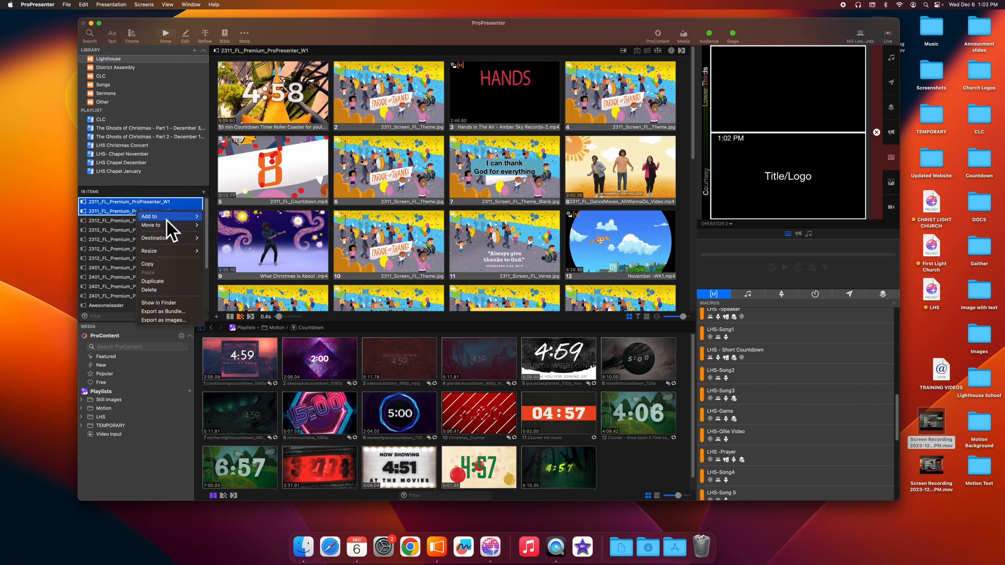
{"action": "left_click", "coordinate": [171, 291]}
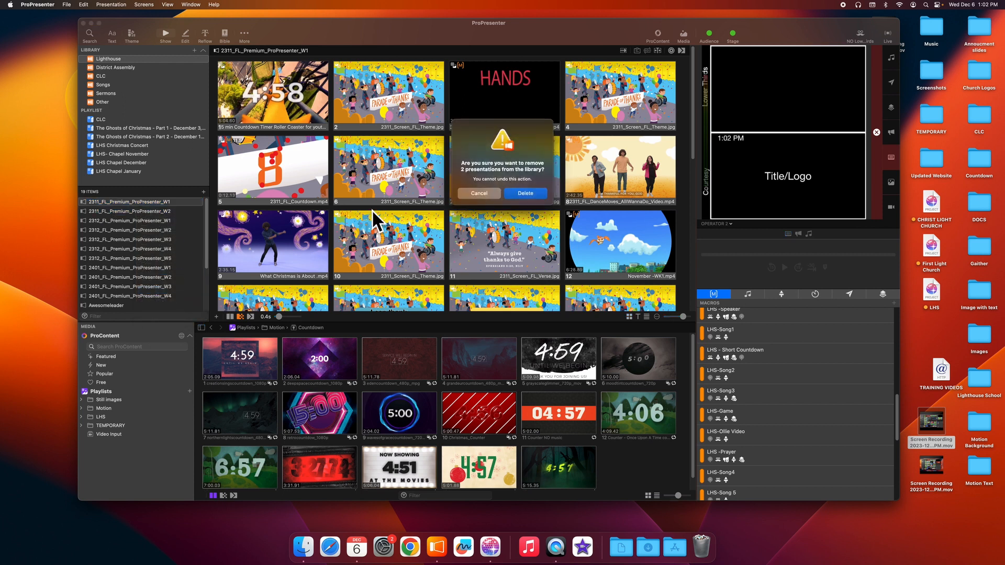
{"action": "left_click", "coordinate": [529, 194]}
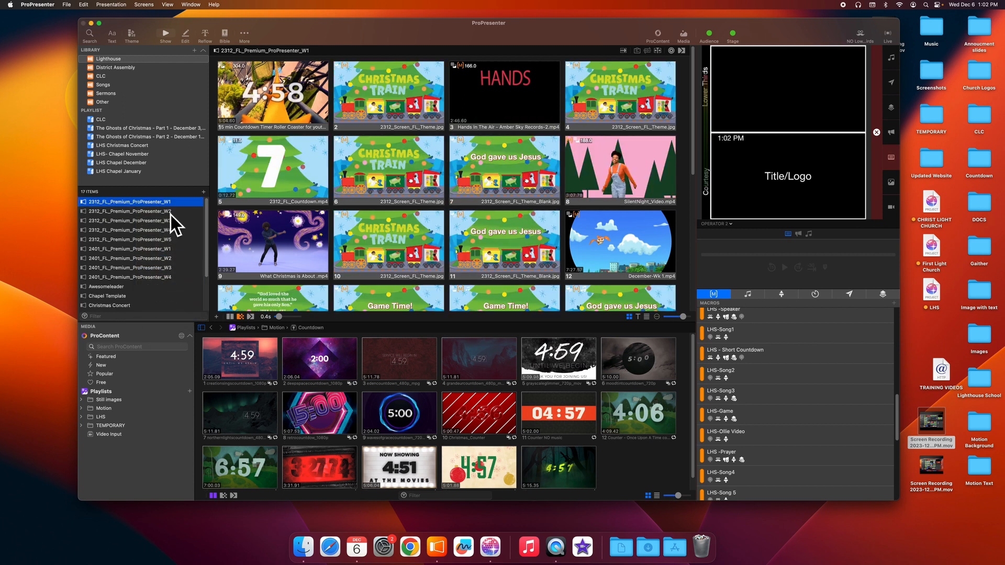
- Duplicate the Chapel Template presentation in the Lighthouse library and select the copy
{"action": "scroll", "coordinate": [147, 209], "scroll_direction": "down", "scroll_amount": 3}
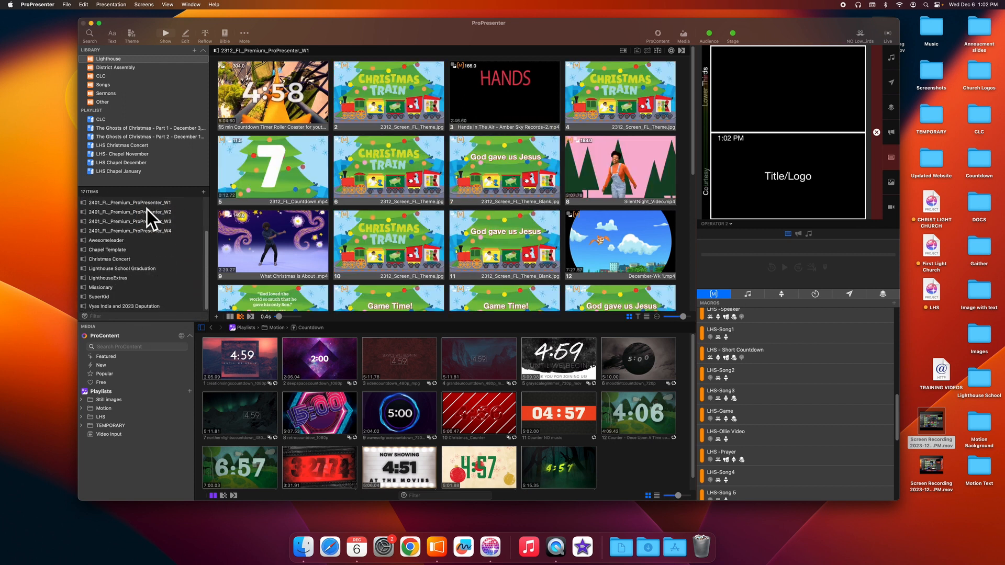
{"action": "left_click", "coordinate": [99, 254]}
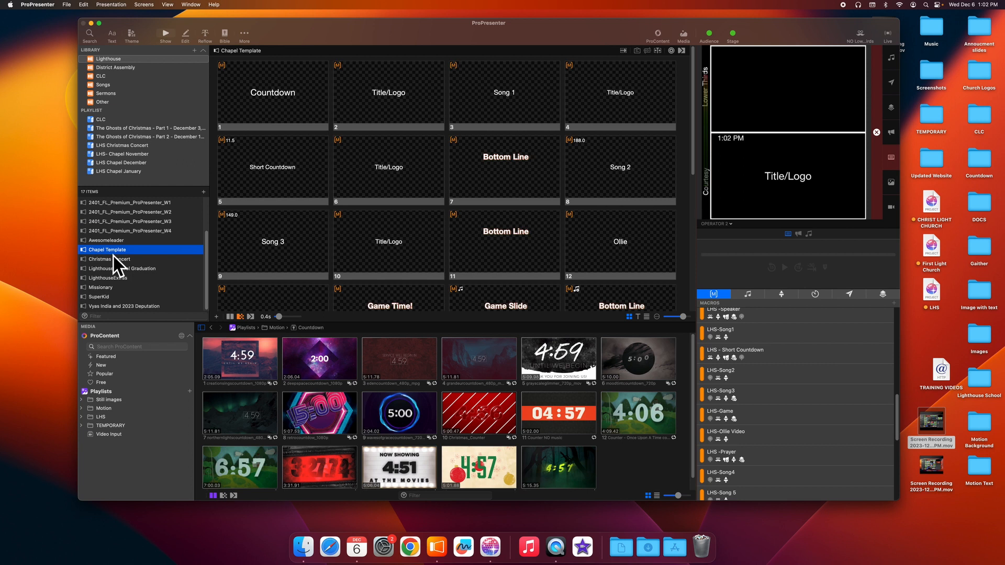
{"action": "right_click", "coordinate": [114, 256]}
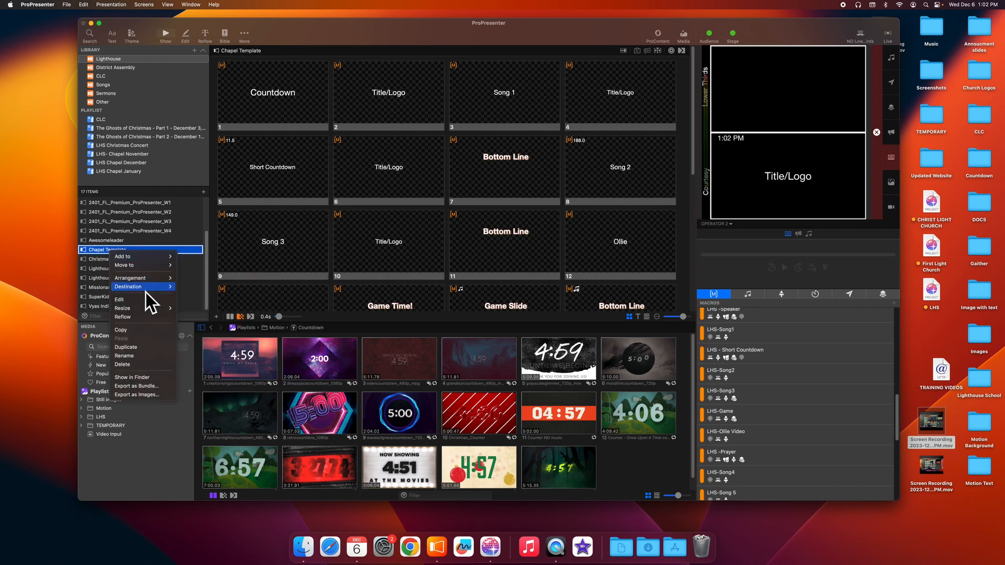
{"action": "key", "text": "Escape"}
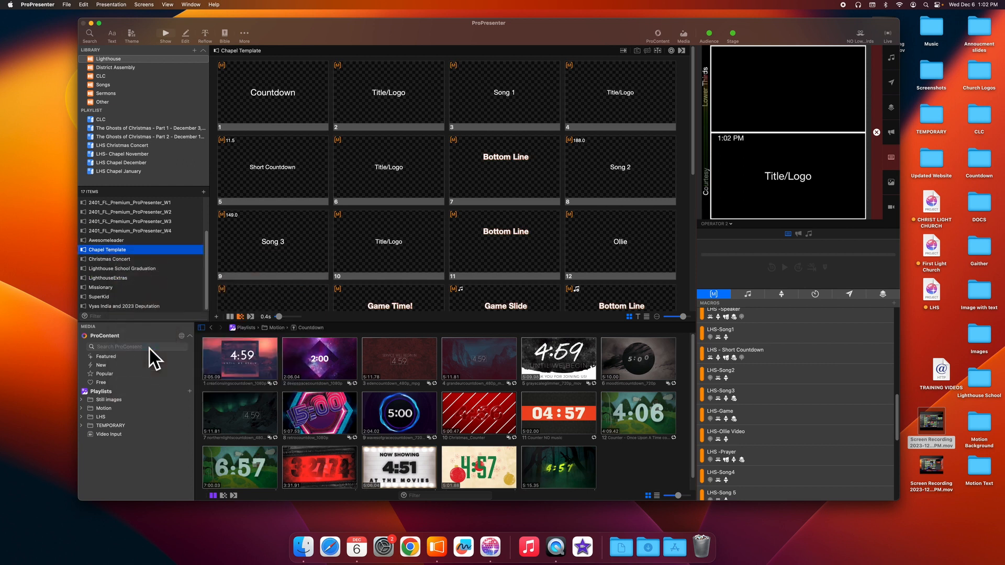
{"action": "left_click", "coordinate": [104, 260]}
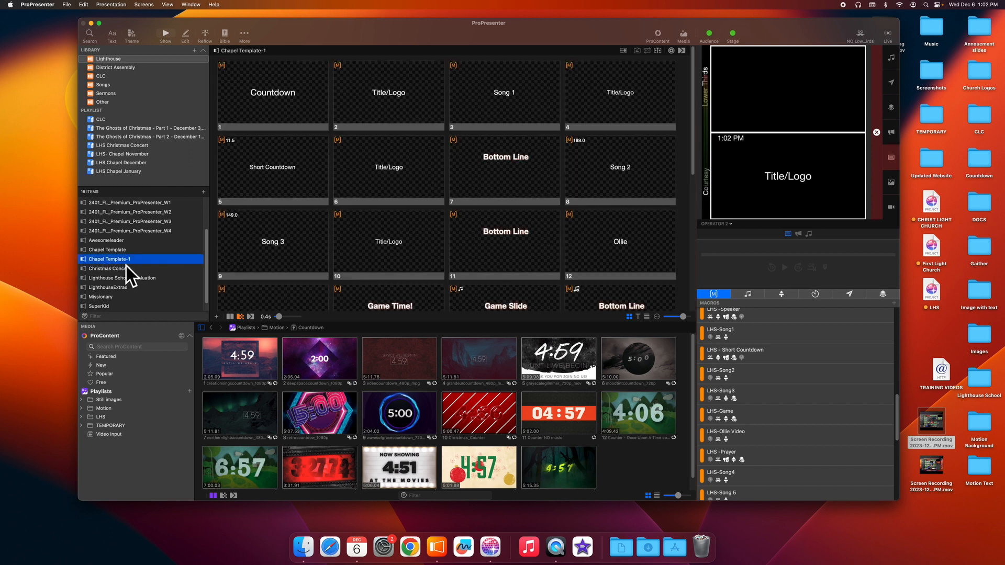
- Add Chapel Template-1 to the LHS Chapel January playlist and move it above the other items
{"action": "left_click_drag", "start_coordinate": [124, 265], "coordinate": [131, 176]}
{"action": "left_click", "coordinate": [131, 177]}
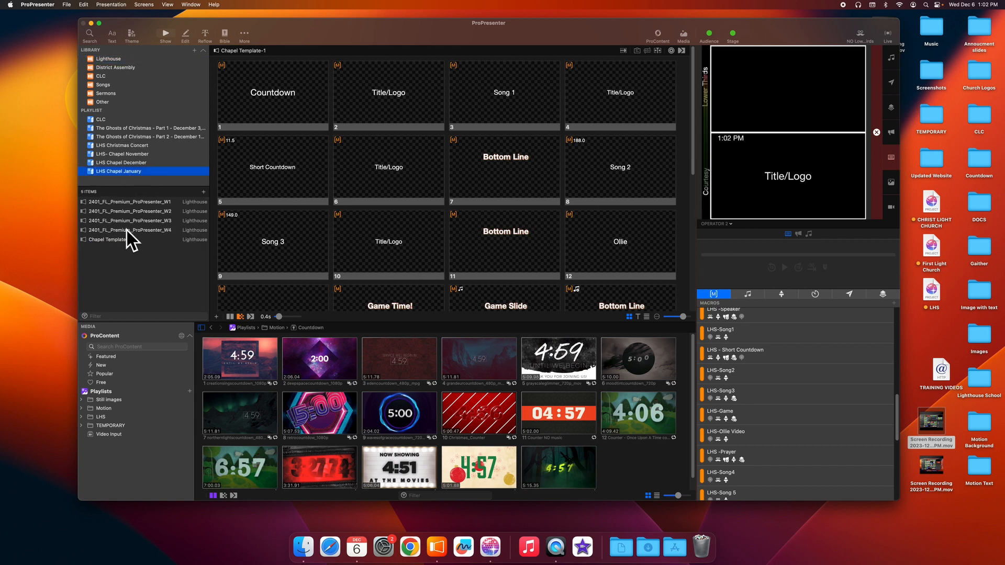
{"action": "left_click_drag", "start_coordinate": [121, 242], "coordinate": [120, 203]}
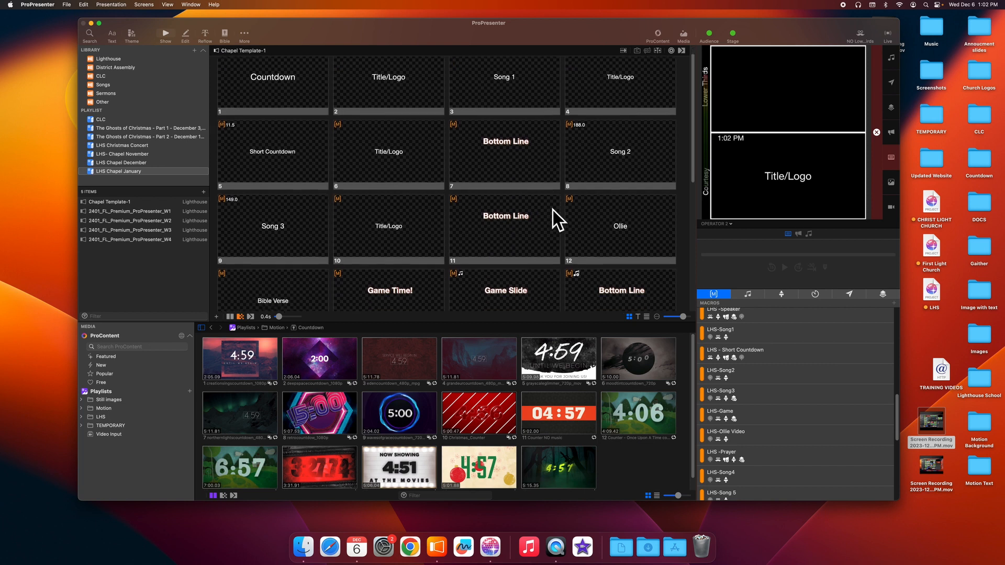
- Look through the Chapel Template-1 slides, from the countdown and song placeholders to the closing Title/Logo slide
{"action": "scroll", "coordinate": [550, 212], "scroll_direction": "down", "scroll_amount": 5}
{"action": "scroll", "coordinate": [453, 225], "scroll_direction": "down", "scroll_amount": 3}
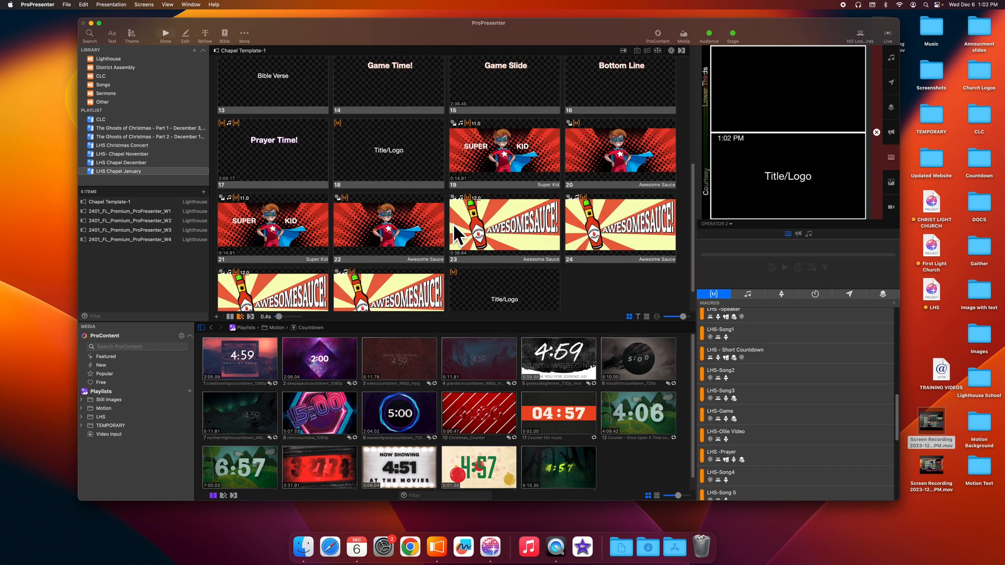
{"action": "scroll", "coordinate": [523, 262], "scroll_direction": "up", "scroll_amount": 6}
{"action": "scroll", "coordinate": [372, 251], "scroll_direction": "up", "scroll_amount": 2}
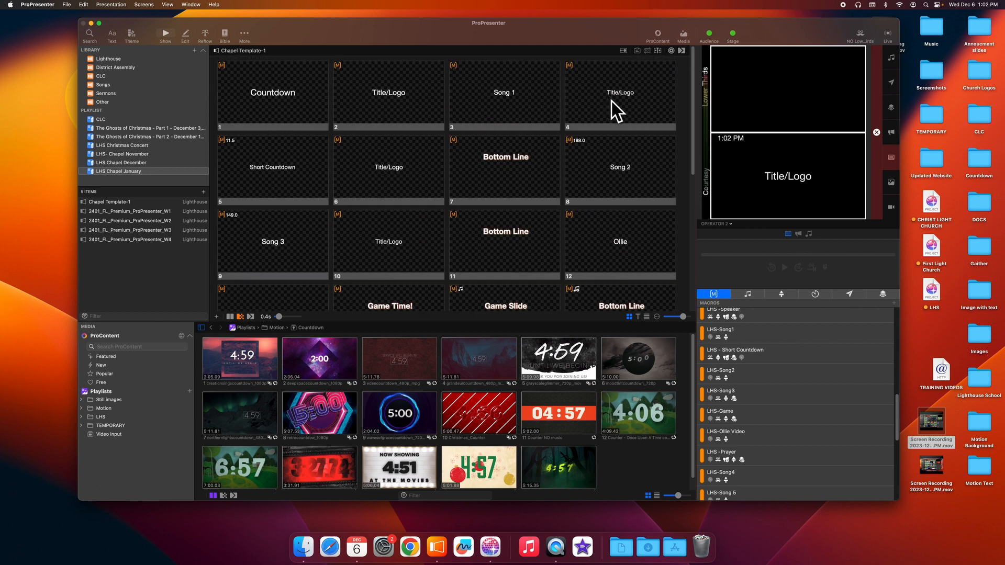
{"action": "scroll", "coordinate": [458, 252], "scroll_direction": "down", "scroll_amount": 3}
{"action": "scroll", "coordinate": [439, 230], "scroll_direction": "up", "scroll_amount": 3}
{"action": "scroll", "coordinate": [332, 191], "scroll_direction": "down", "scroll_amount": 3}
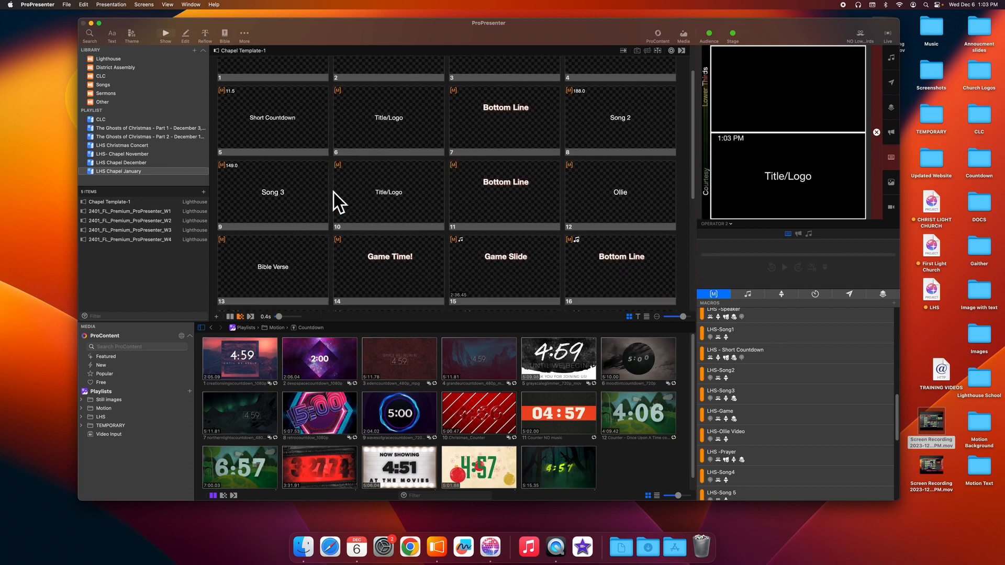
{"action": "scroll", "coordinate": [337, 193], "scroll_direction": "down", "scroll_amount": 2}
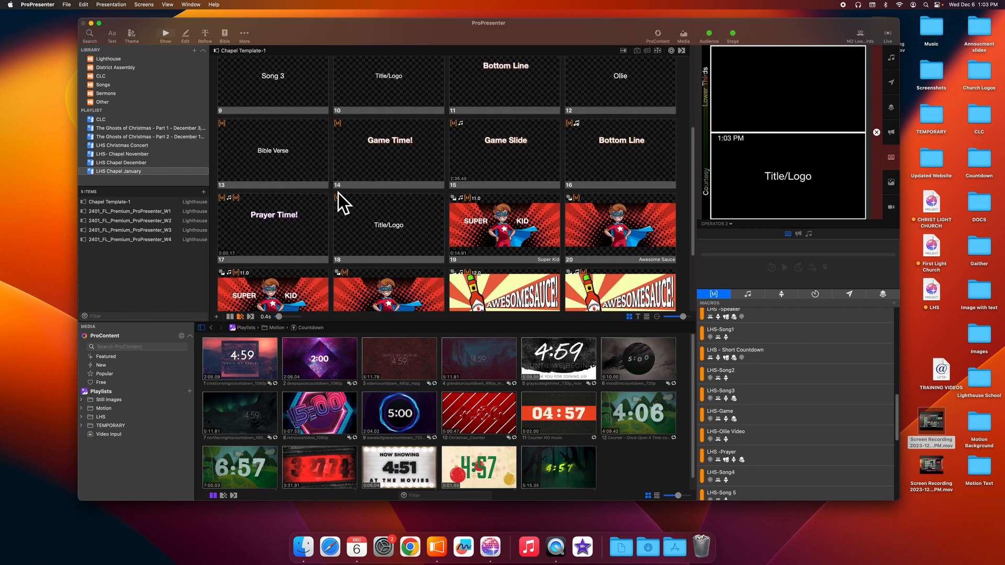
{"action": "scroll", "coordinate": [338, 193], "scroll_direction": "up", "scroll_amount": 2}
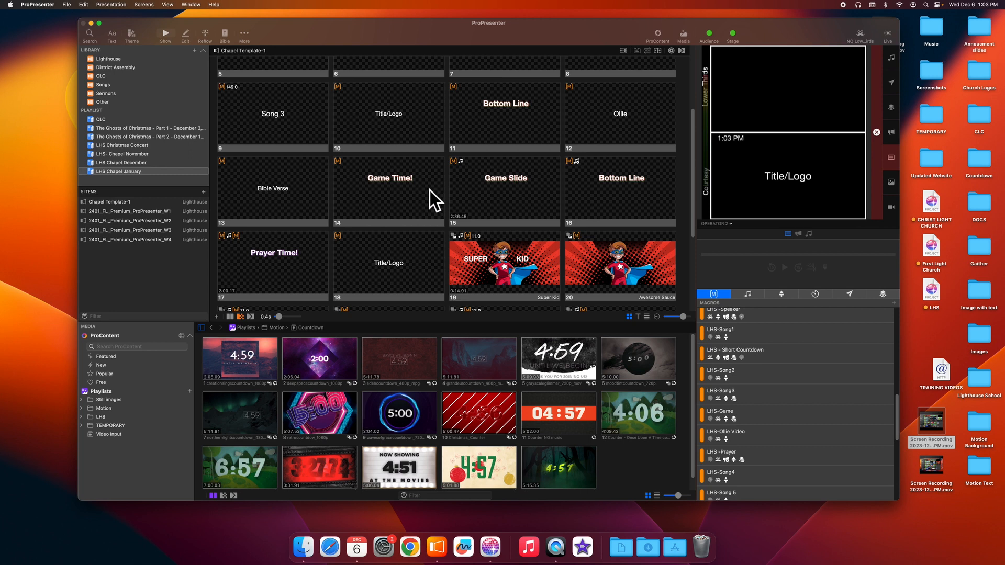
{"action": "scroll", "coordinate": [433, 206], "scroll_direction": "up", "scroll_amount": 2}
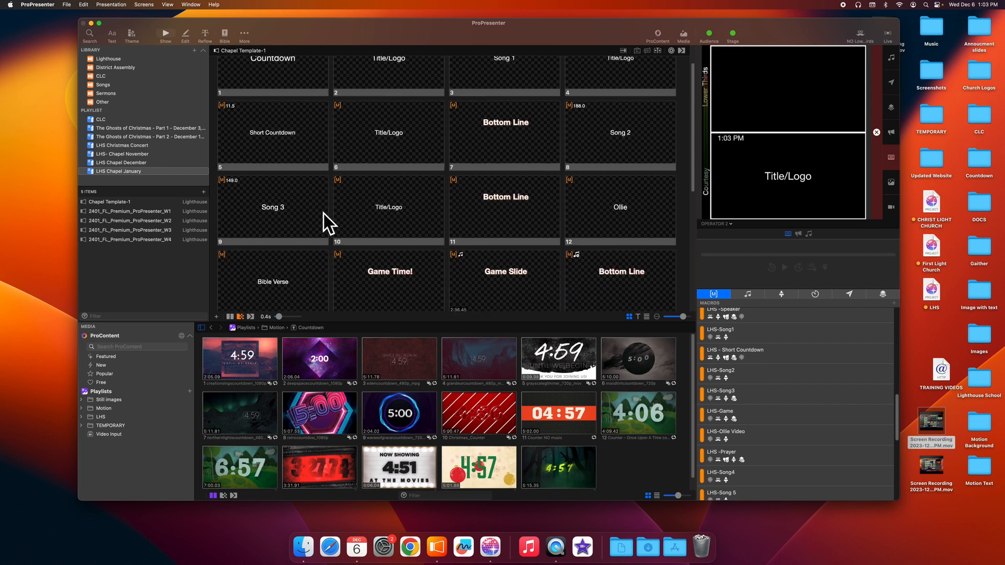
{"action": "scroll", "coordinate": [321, 228], "scroll_direction": "up", "scroll_amount": 1}
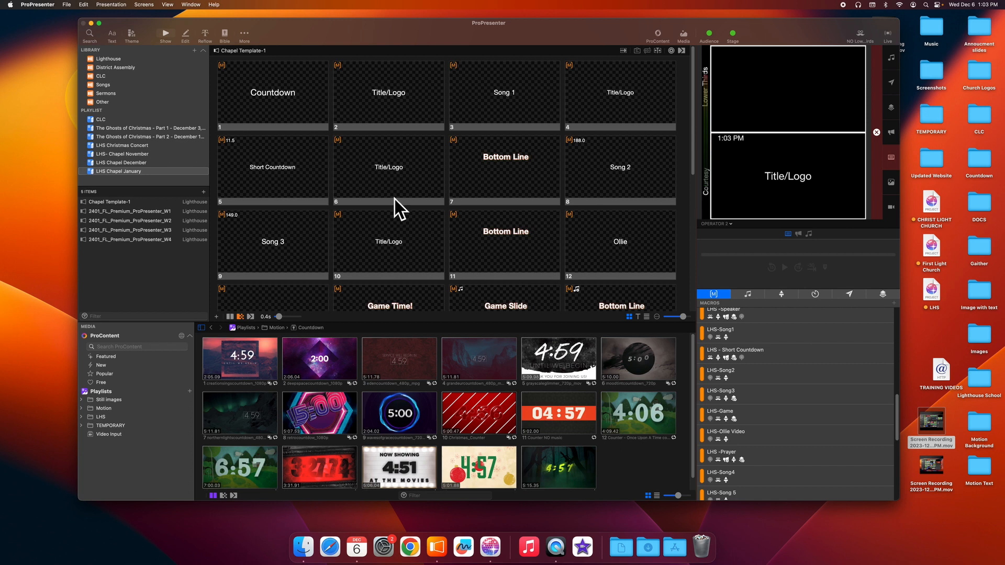
{"action": "scroll", "coordinate": [428, 241], "scroll_direction": "down", "scroll_amount": 1}
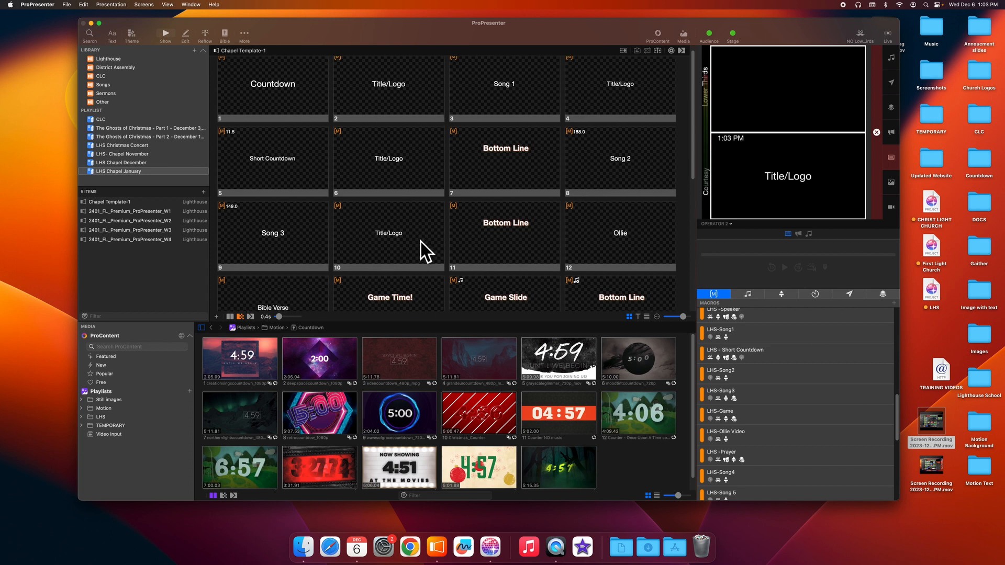
{"action": "scroll", "coordinate": [367, 209], "scroll_direction": "up", "scroll_amount": 1}
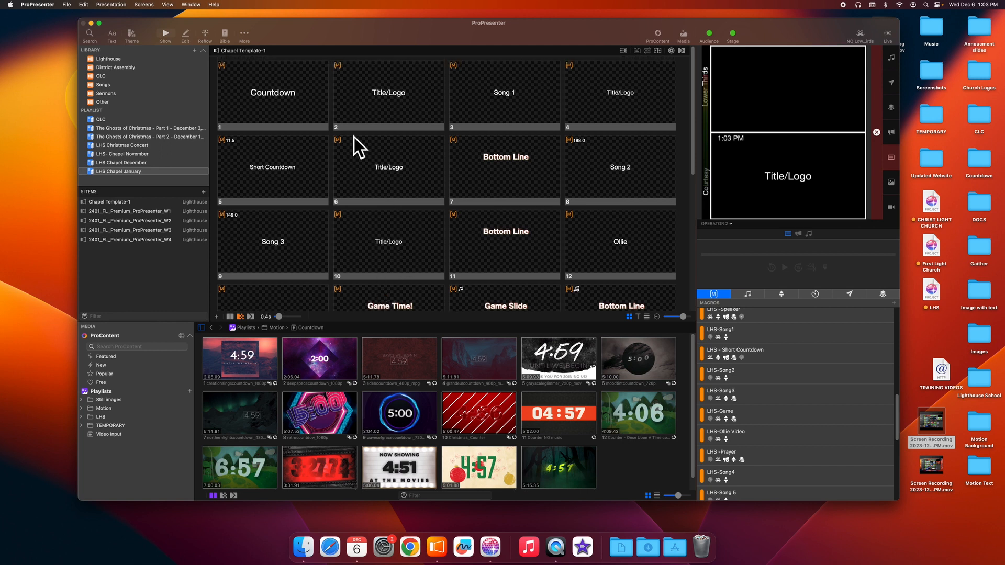
- Add the 5 min Countdown Timer Roller Coaster video from the LHS Countdown media playlist to the first slide
{"action": "left_click", "coordinate": [87, 422]}
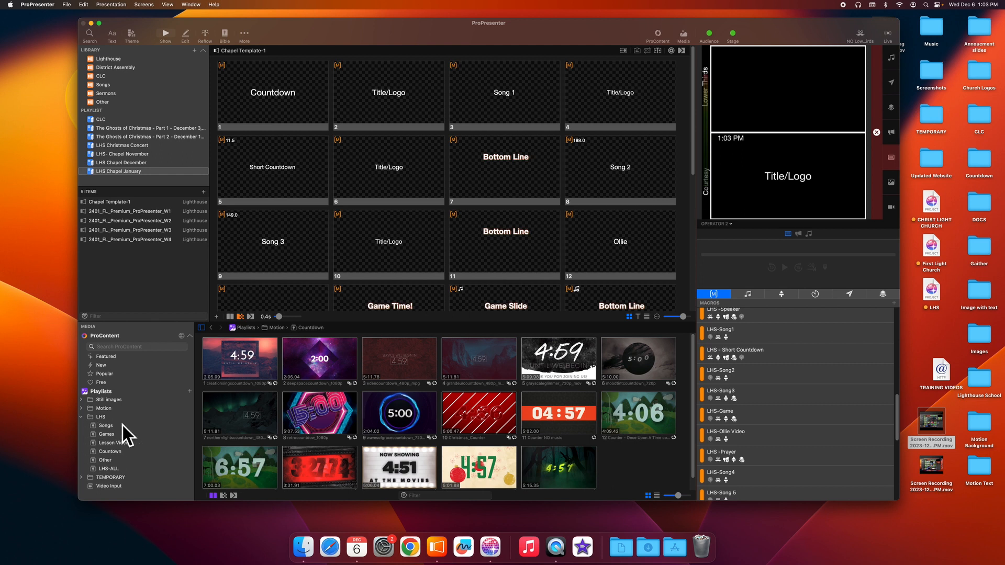
{"action": "left_click", "coordinate": [115, 453]}
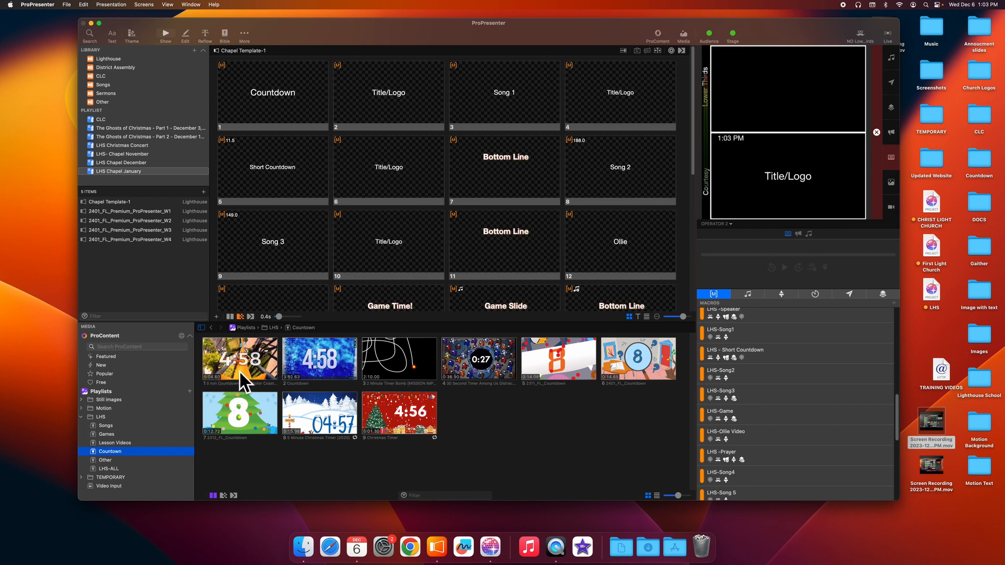
{"action": "left_click_drag", "start_coordinate": [240, 364], "coordinate": [277, 96]}
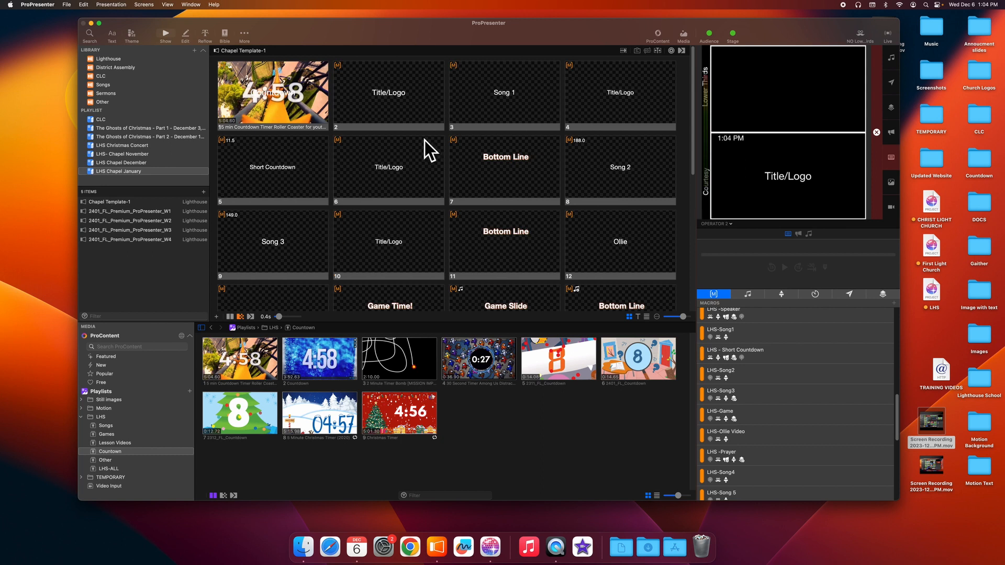
{"action": "scroll", "coordinate": [512, 184], "scroll_direction": "down", "scroll_amount": 3}
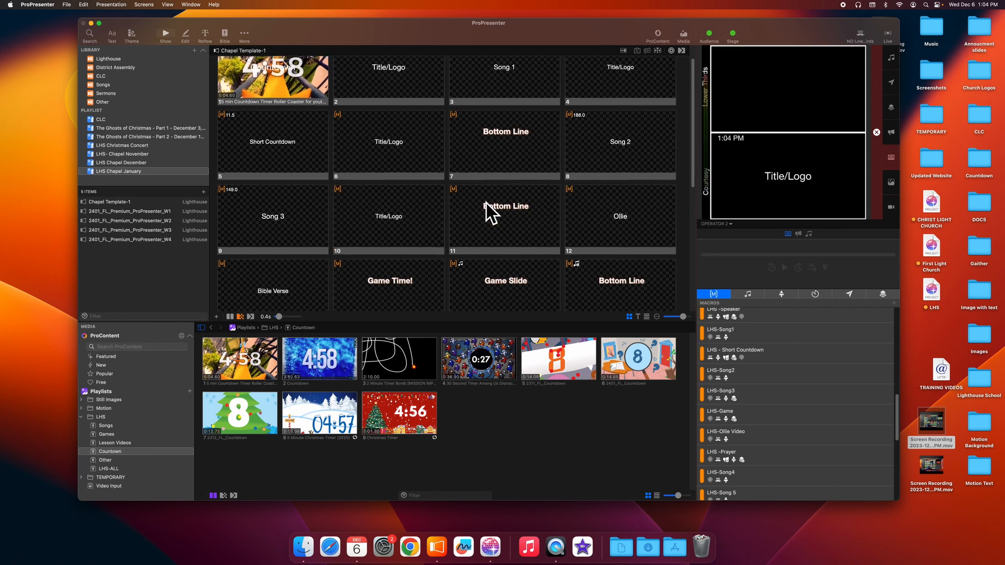
{"action": "scroll", "coordinate": [337, 164], "scroll_direction": "down", "scroll_amount": 3}
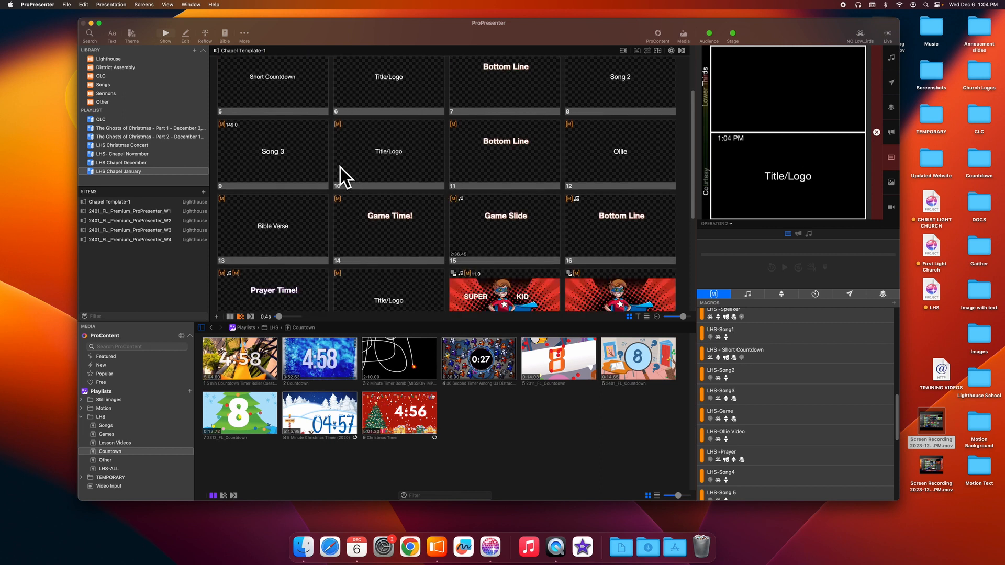
{"action": "scroll", "coordinate": [368, 209], "scroll_direction": "down", "scroll_amount": 2}
{"action": "scroll", "coordinate": [369, 208], "scroll_direction": "up", "scroll_amount": 8}
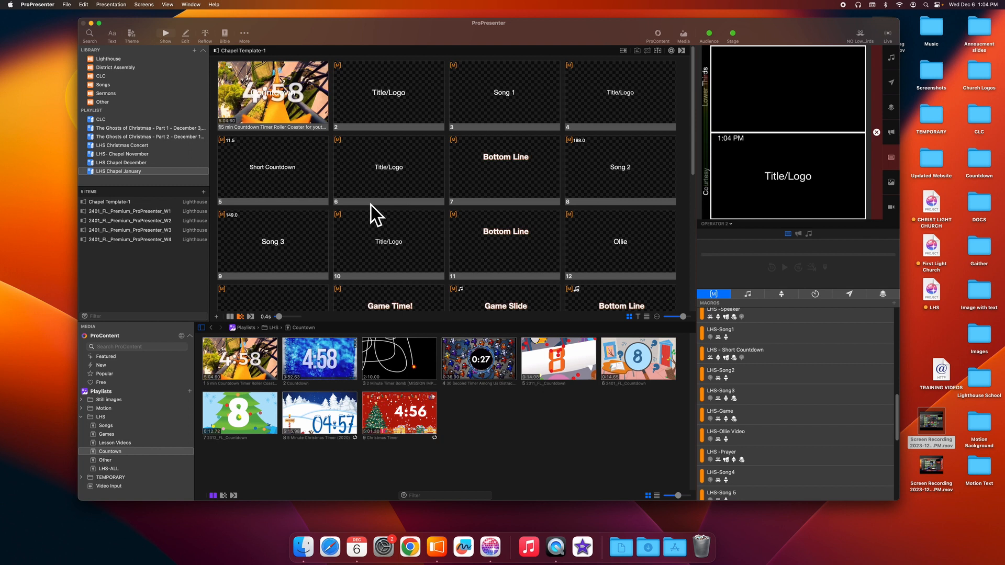
- Collapse the LHS media playlists, open the Assets folder within ProPresenter's Media folder in Finder, and look through its files
{"action": "left_click", "coordinate": [83, 418]}
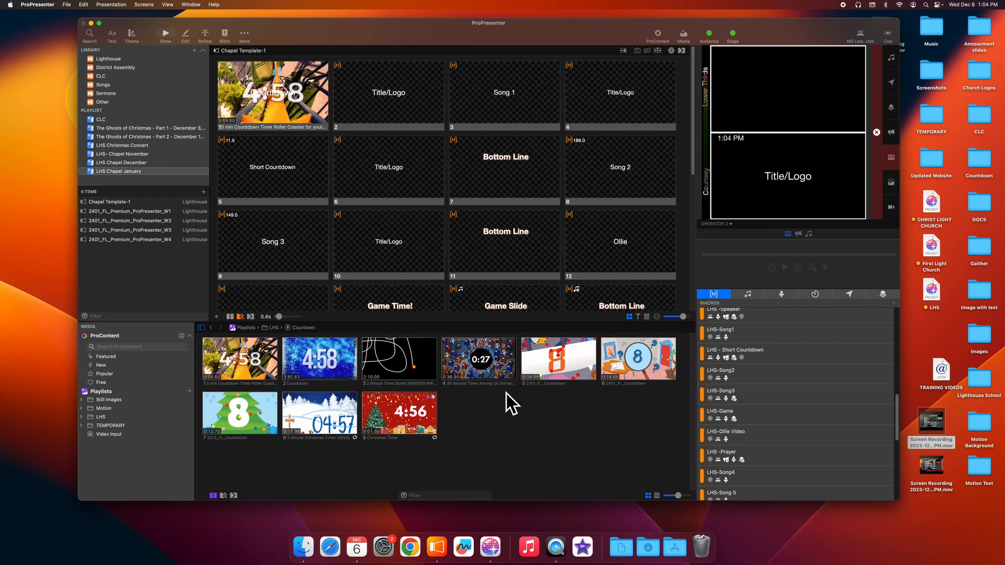
{"action": "left_click", "coordinate": [624, 548]}
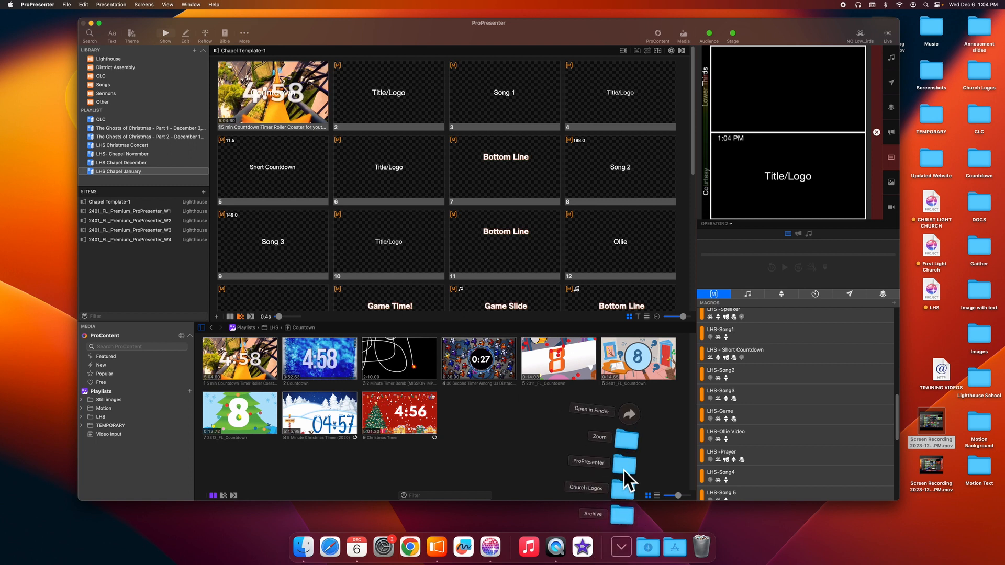
{"action": "left_click", "coordinate": [624, 465]}
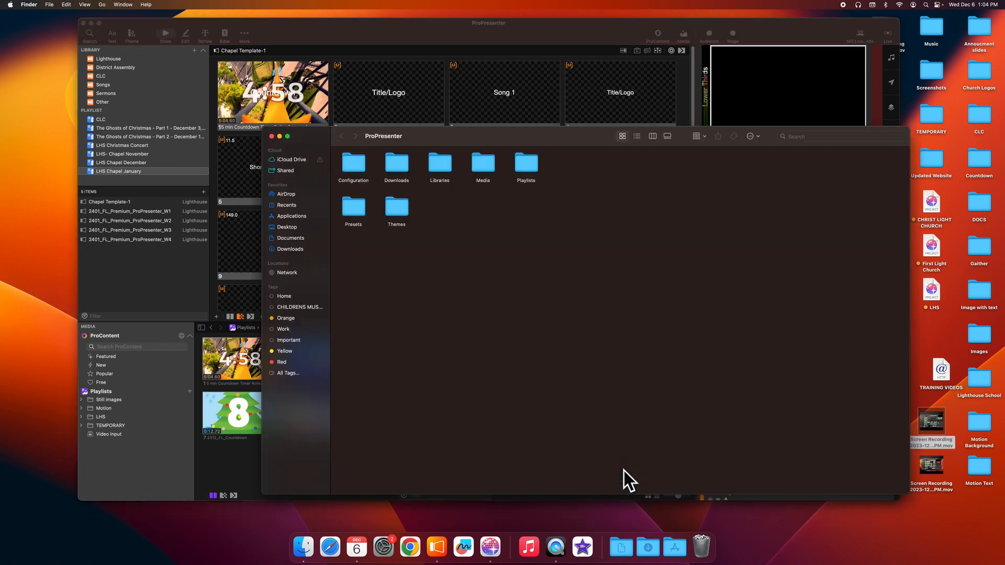
{"action": "double_click", "coordinate": [483, 164]}
{"action": "double_click", "coordinate": [361, 171]}
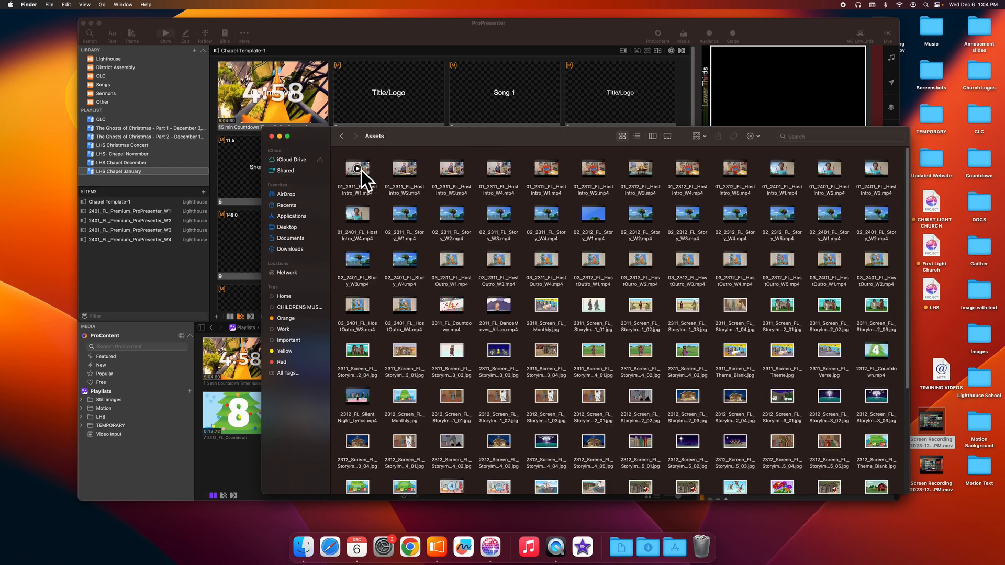
{"action": "scroll", "coordinate": [500, 318], "scroll_direction": "down", "scroll_amount": 5}
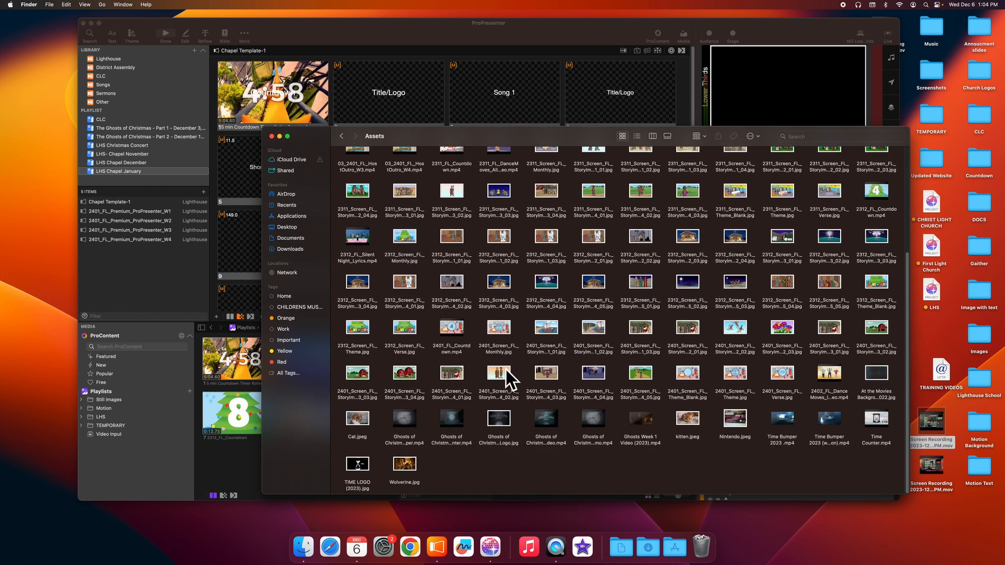
{"action": "scroll", "coordinate": [508, 377], "scroll_direction": "up", "scroll_amount": 3}
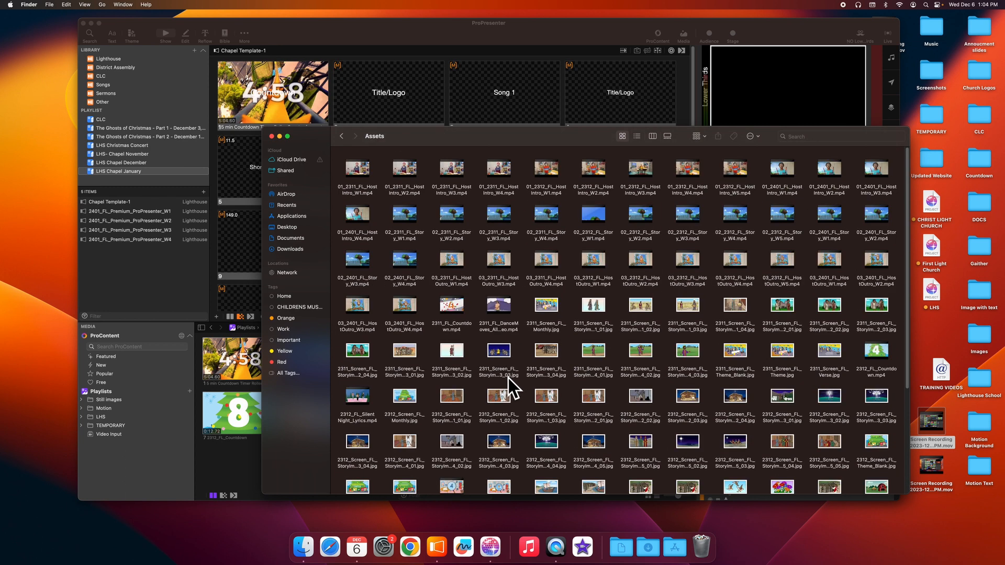
{"action": "scroll", "coordinate": [532, 377], "scroll_direction": "down", "scroll_amount": 5}
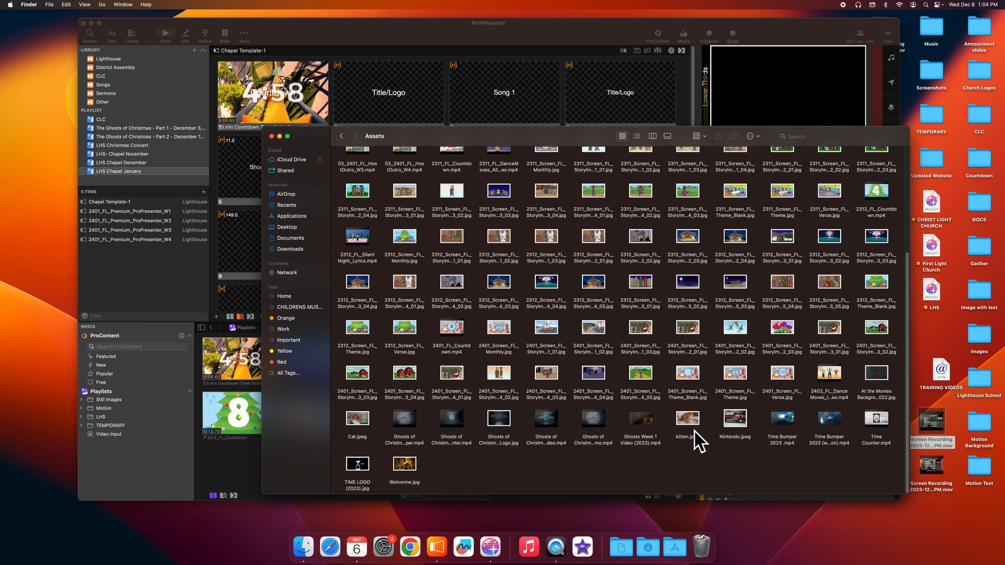
{"action": "scroll", "coordinate": [566, 350], "scroll_direction": "up", "scroll_amount": 3}
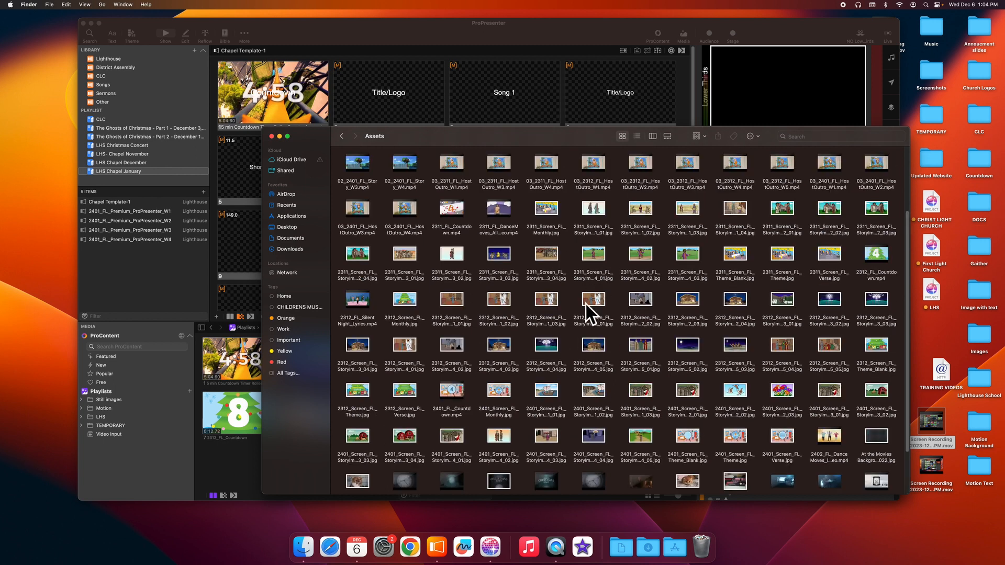
- Look back through the earlier 2311, 2312 and 2401 files in the Assets folder and close the Finder window
{"action": "scroll", "coordinate": [461, 331], "scroll_direction": "up", "scroll_amount": 3}
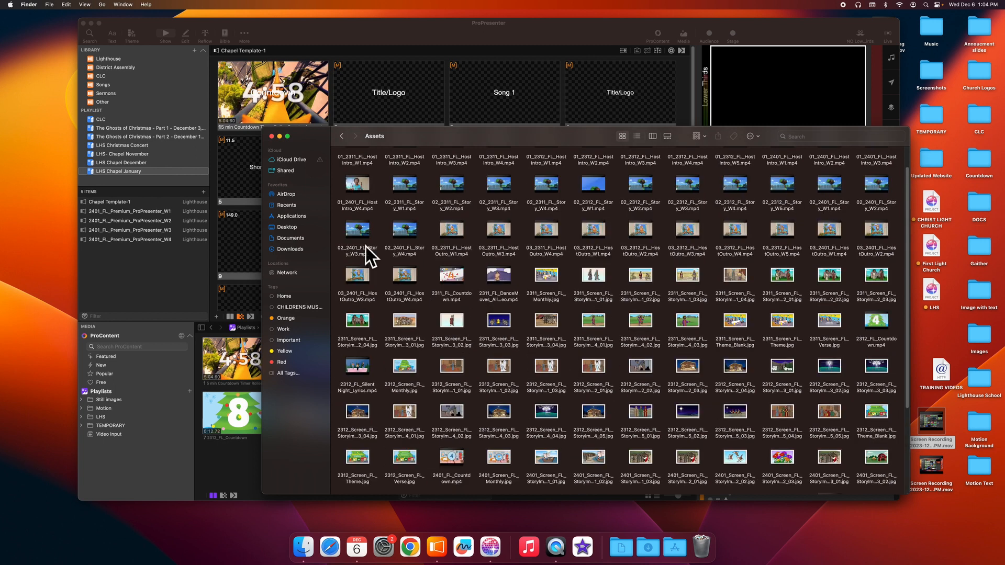
{"action": "scroll", "coordinate": [447, 339], "scroll_direction": "up", "scroll_amount": 2}
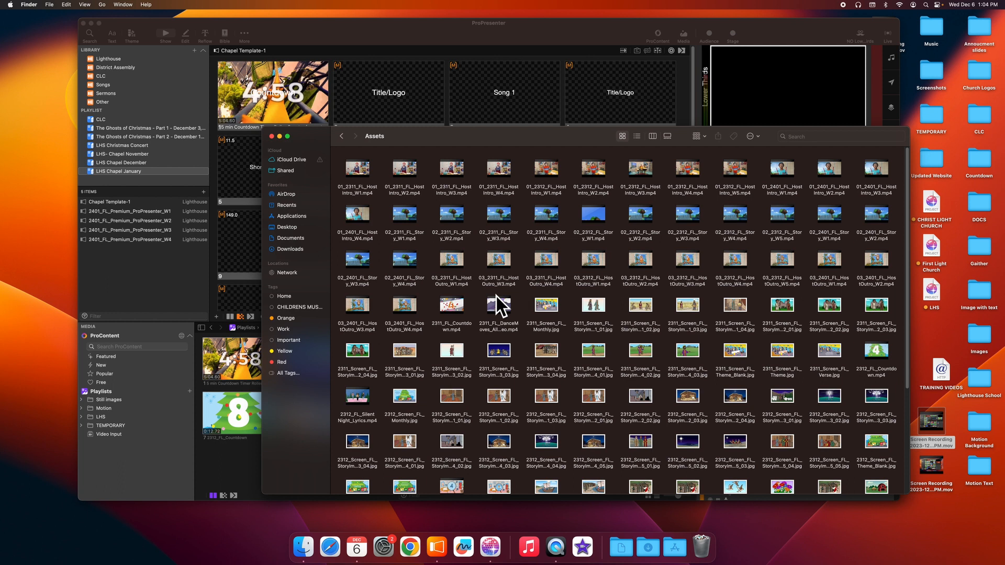
{"action": "left_click", "coordinate": [271, 136]}
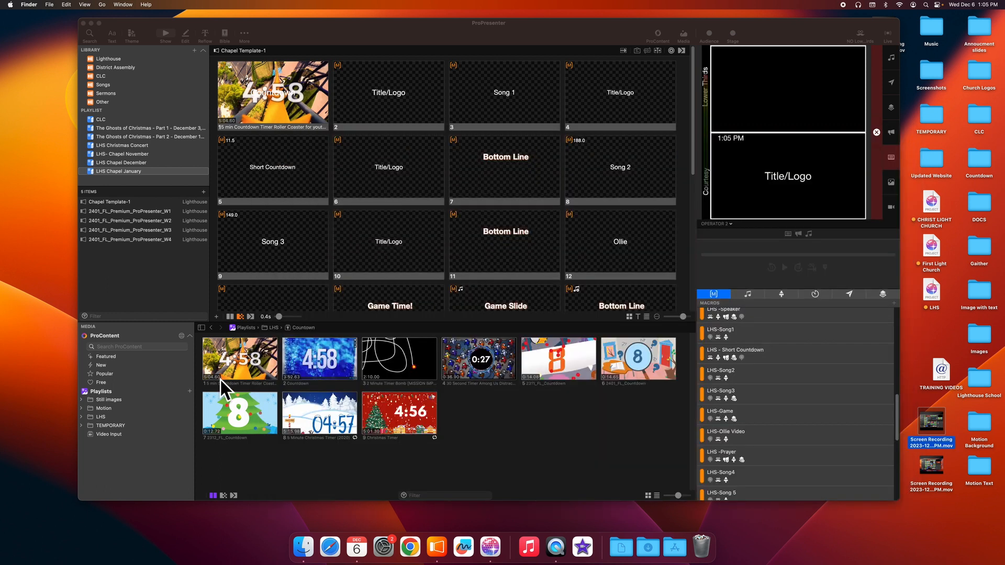
- Open the Assets media playlist inside the TEMPORARY folder and browse through it to the 2401 theme and verse images
{"action": "left_click", "coordinate": [85, 431]}
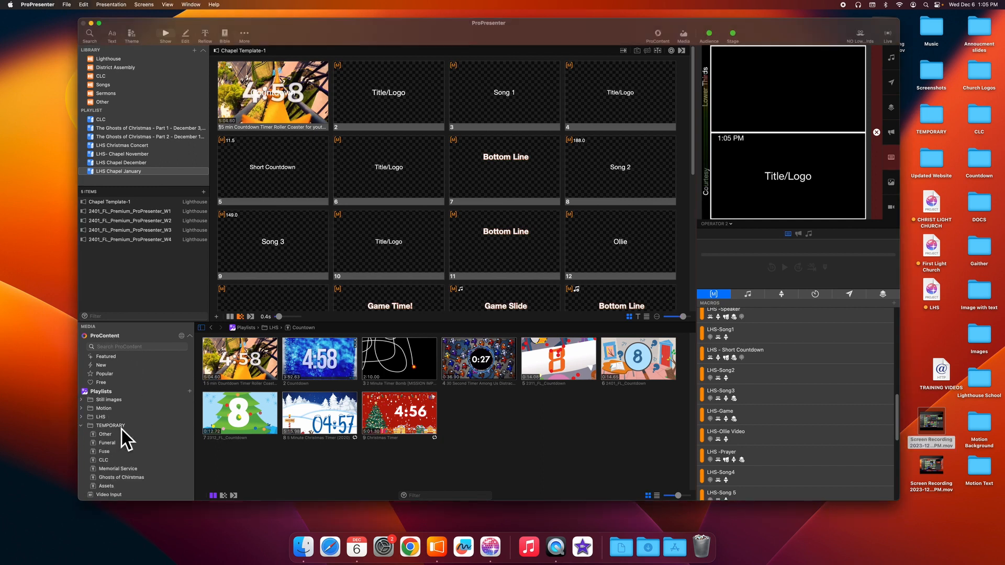
{"action": "left_click", "coordinate": [109, 490]}
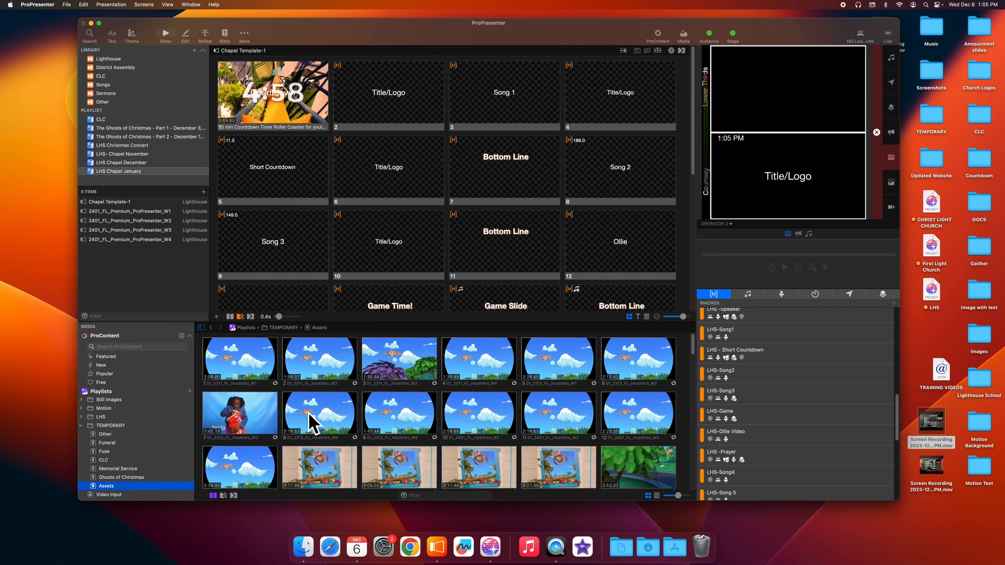
{"action": "scroll", "coordinate": [308, 414], "scroll_direction": "down", "scroll_amount": 2}
{"action": "scroll", "coordinate": [311, 412], "scroll_direction": "down", "scroll_amount": 8}
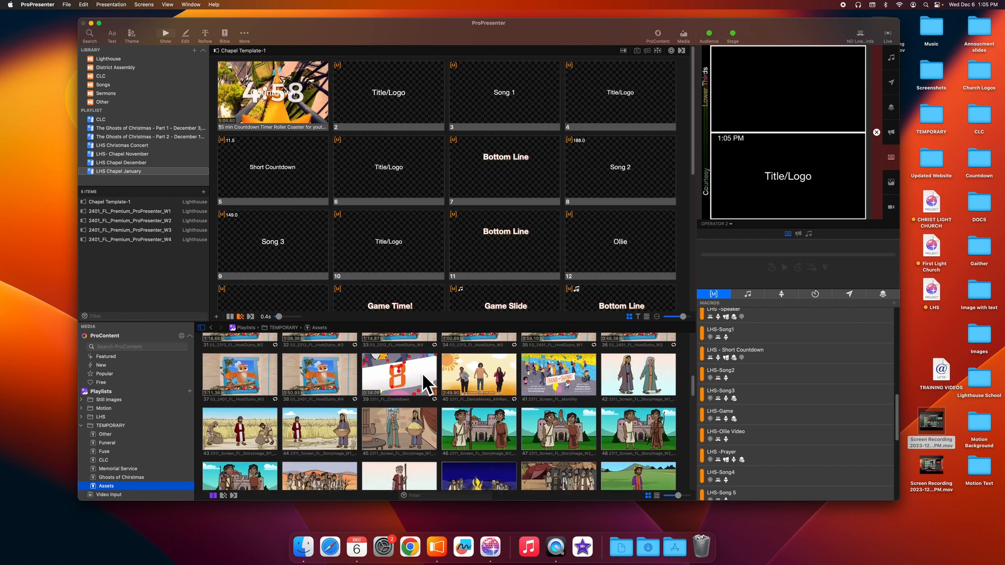
{"action": "scroll", "coordinate": [459, 426], "scroll_direction": "down", "scroll_amount": 3}
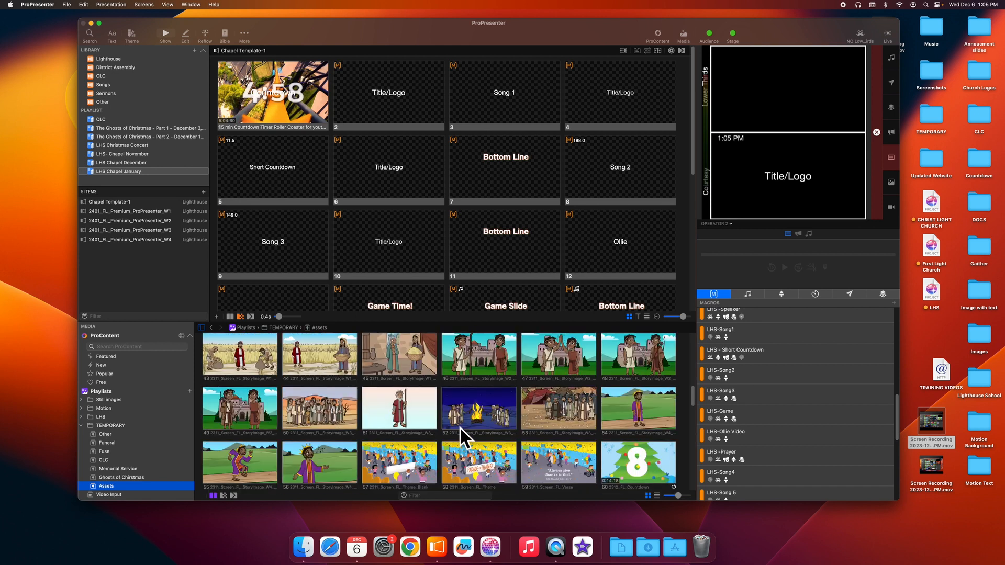
{"action": "scroll", "coordinate": [459, 426], "scroll_direction": "down", "scroll_amount": 4}
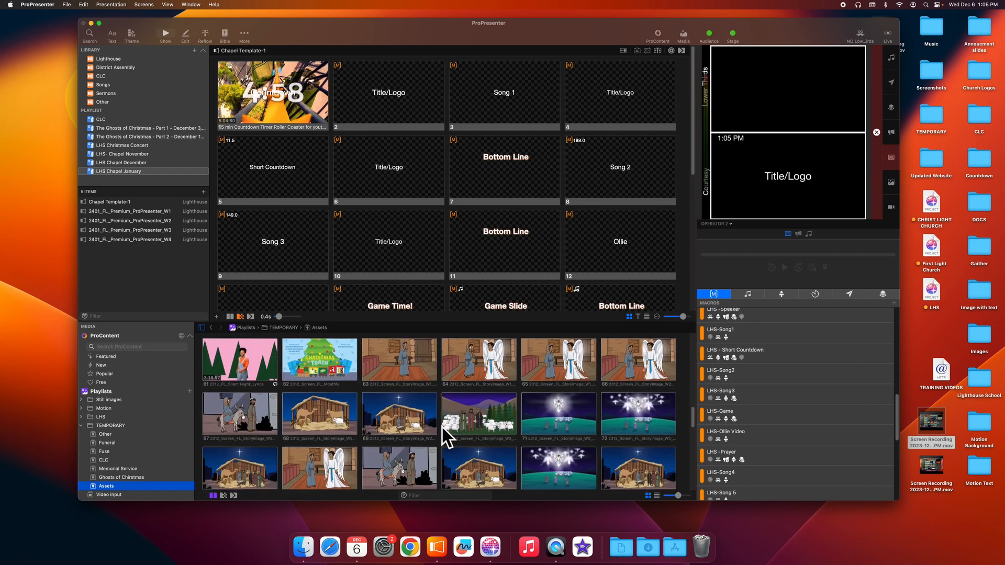
{"action": "scroll", "coordinate": [442, 427], "scroll_direction": "down", "scroll_amount": 4}
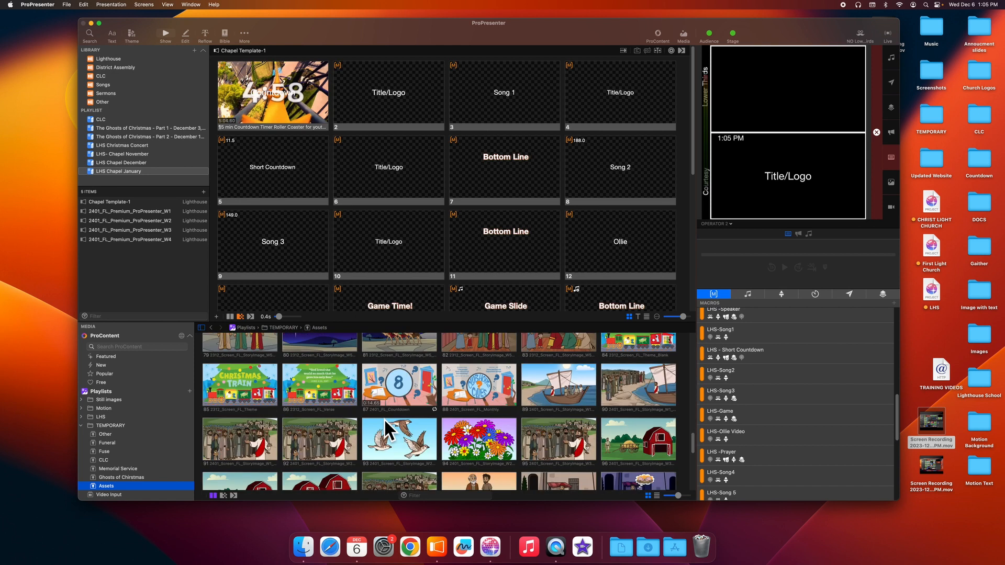
{"action": "scroll", "coordinate": [384, 419], "scroll_direction": "down", "scroll_amount": 1}
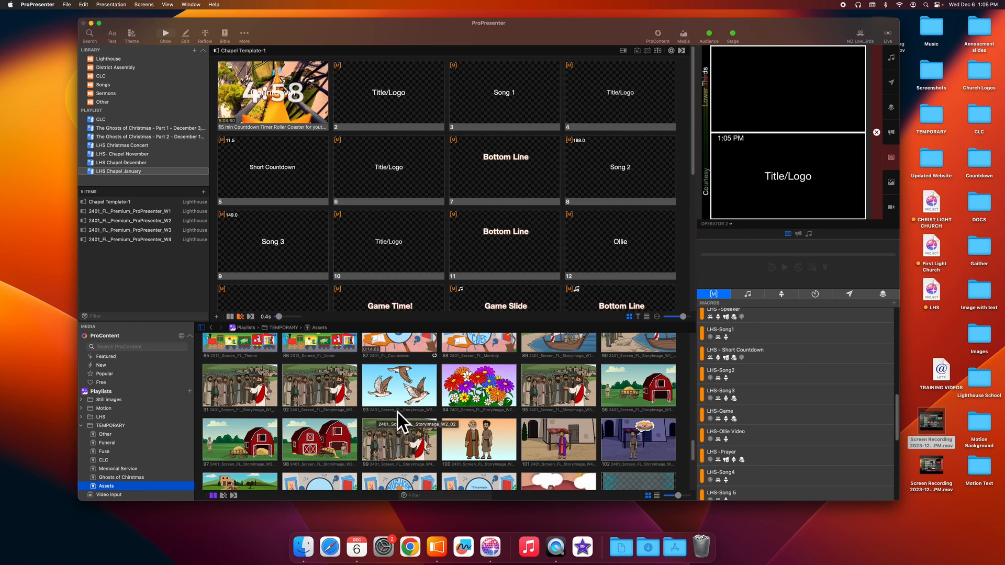
{"action": "scroll", "coordinate": [448, 433], "scroll_direction": "down", "scroll_amount": 1}
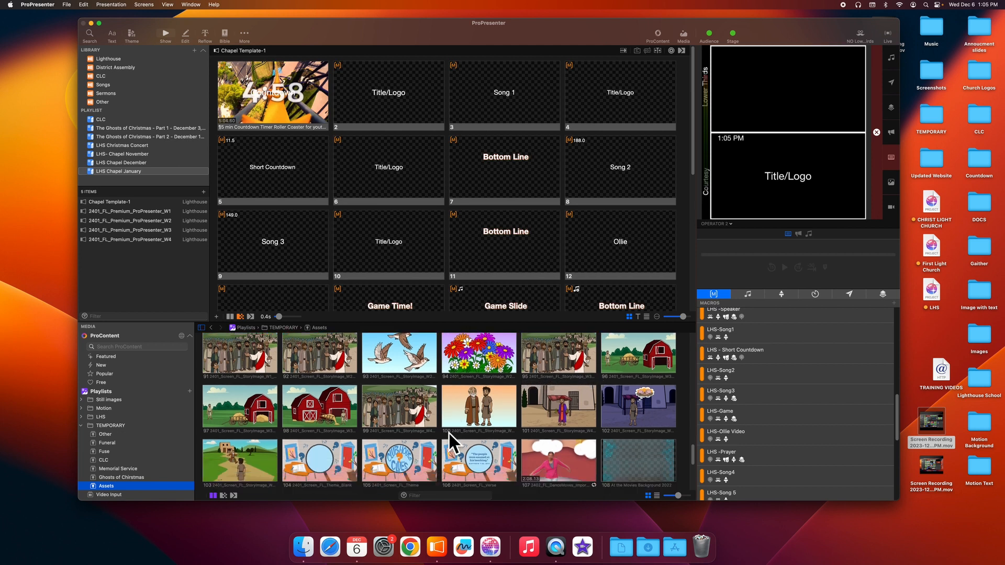
{"action": "scroll", "coordinate": [472, 429], "scroll_direction": "down", "scroll_amount": 1}
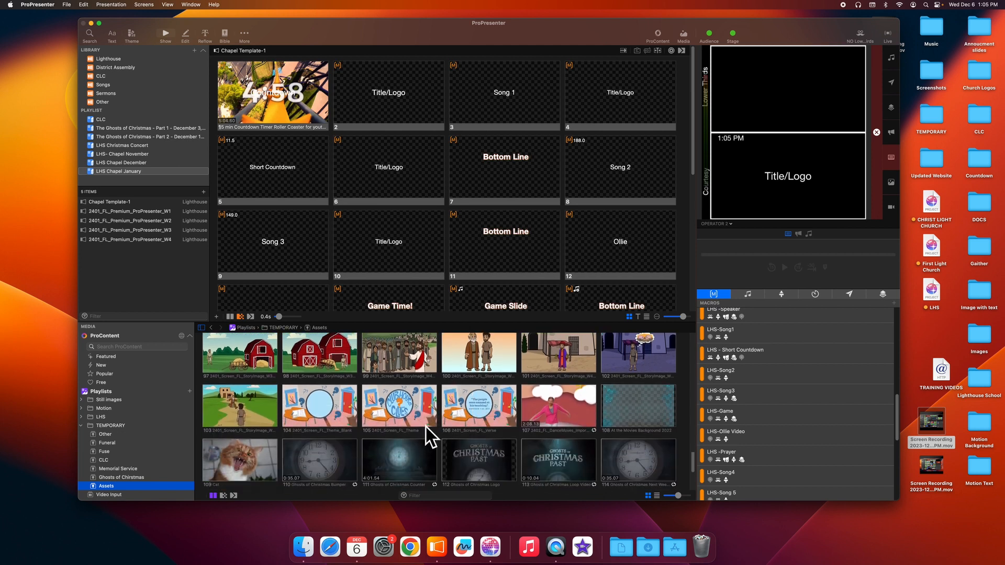
{"action": "scroll", "coordinate": [426, 426], "scroll_direction": "down", "scroll_amount": 1}
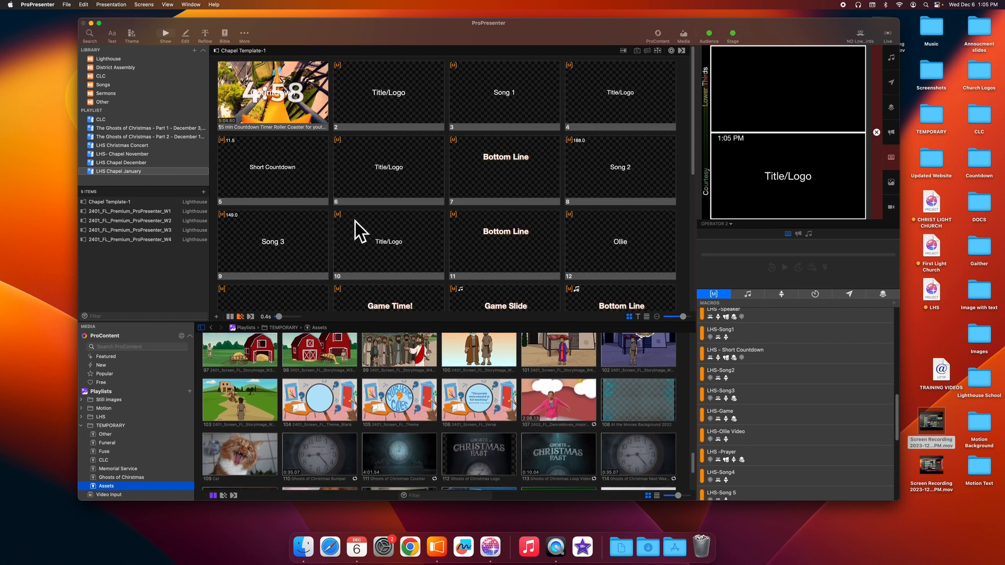
- Check the 2401_FL_Premium_ProPresenter_W1 slides, return to Chapel Template-1, and add the 2401_Screen_FL_Theme image to Title/Logo slides 2, 4, 6 and 10
{"action": "left_click", "coordinate": [117, 216]}
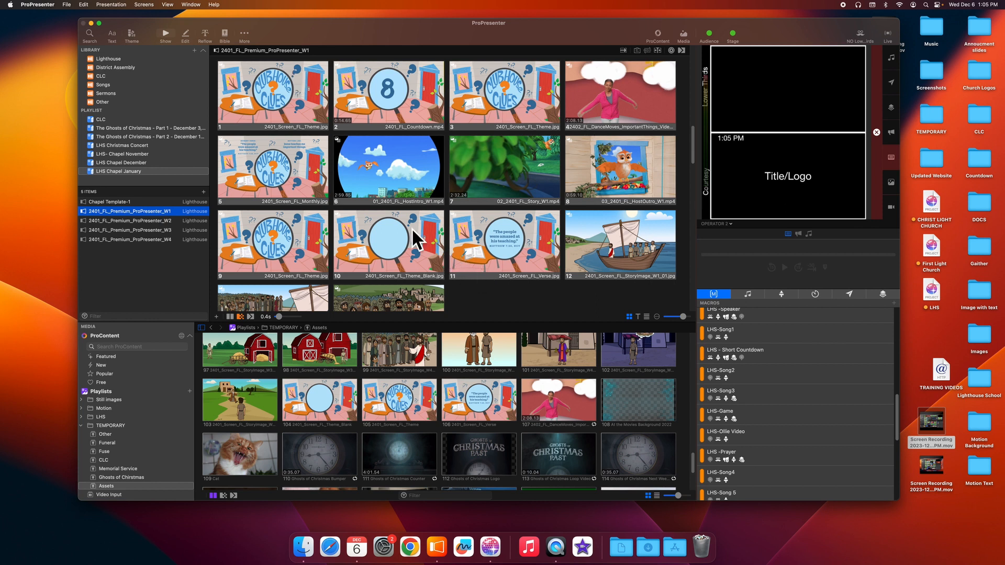
{"action": "left_click", "coordinate": [120, 203]}
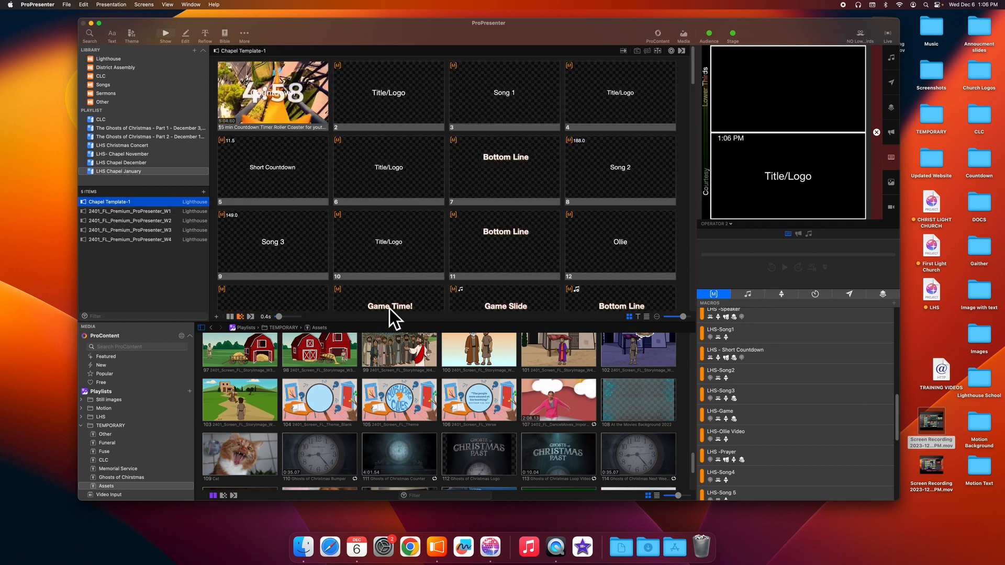
{"action": "left_click_drag", "start_coordinate": [393, 404], "coordinate": [385, 114]}
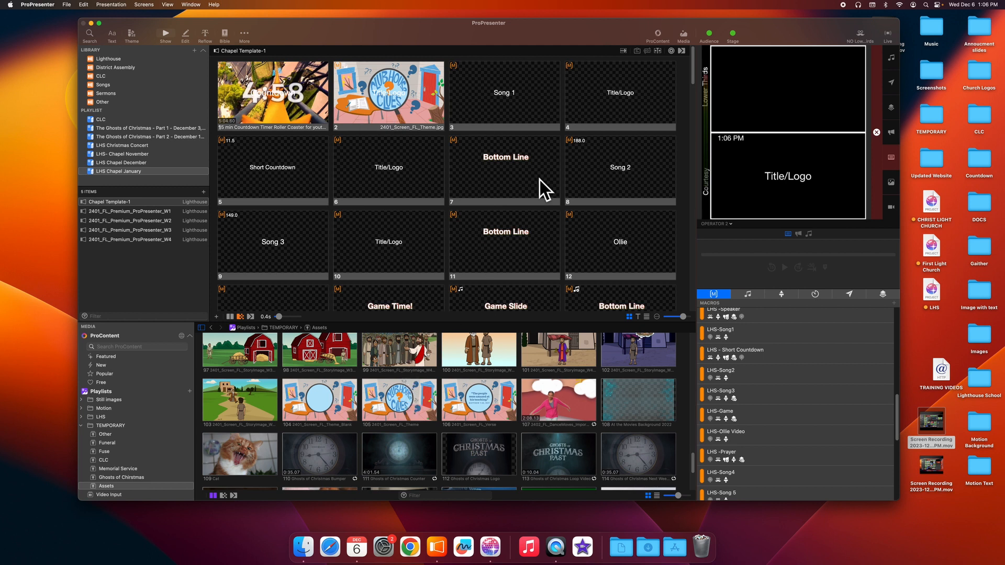
{"action": "left_click_drag", "start_coordinate": [410, 390], "coordinate": [395, 191]}
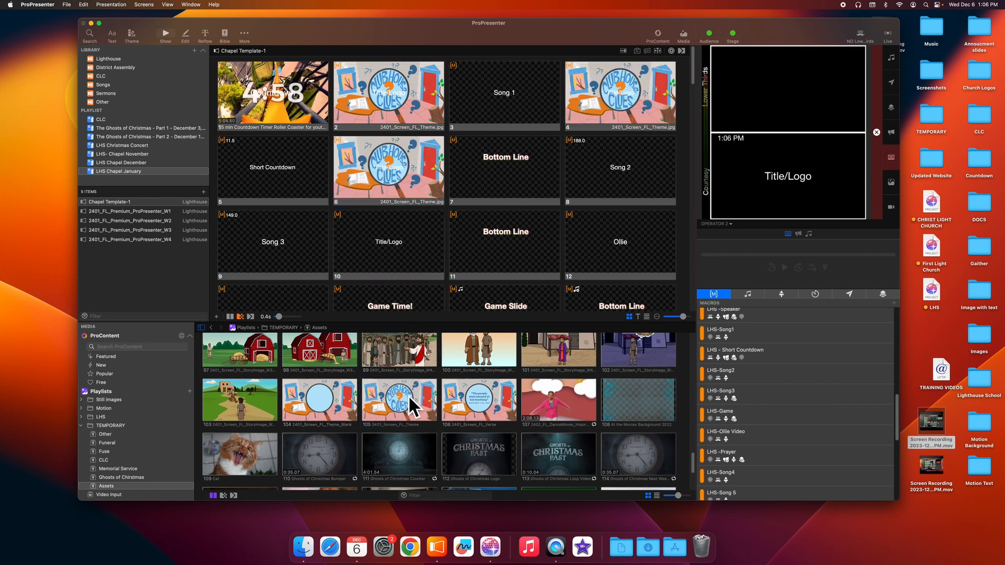
{"action": "left_click_drag", "start_coordinate": [412, 404], "coordinate": [394, 242]}
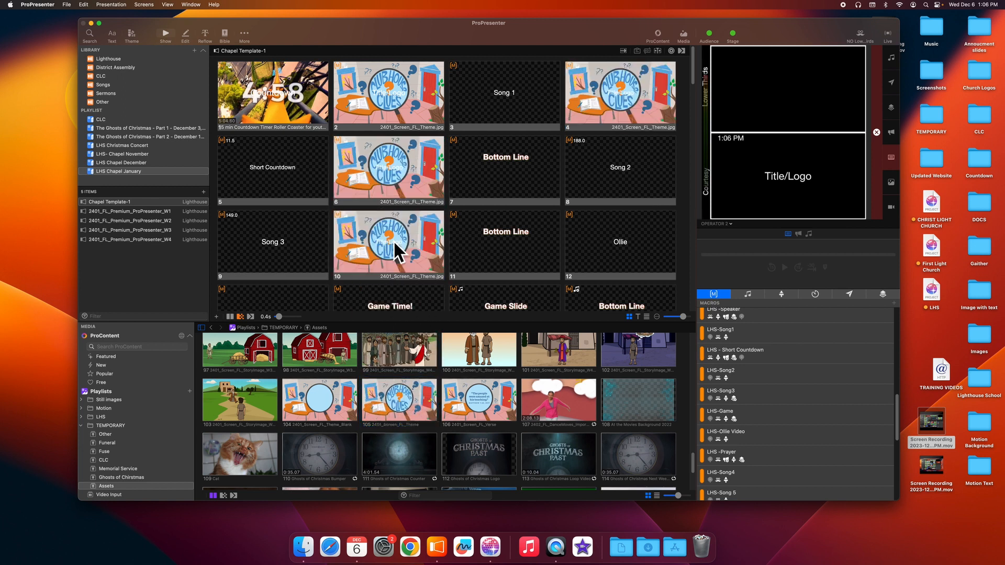
- Add the 2401_Screen_FL_Theme image to the remaining Title/Logo slides, 18 and 27
{"action": "scroll", "coordinate": [394, 242], "scroll_direction": "down", "scroll_amount": 2}
{"action": "scroll", "coordinate": [394, 242], "scroll_direction": "down", "scroll_amount": 2}
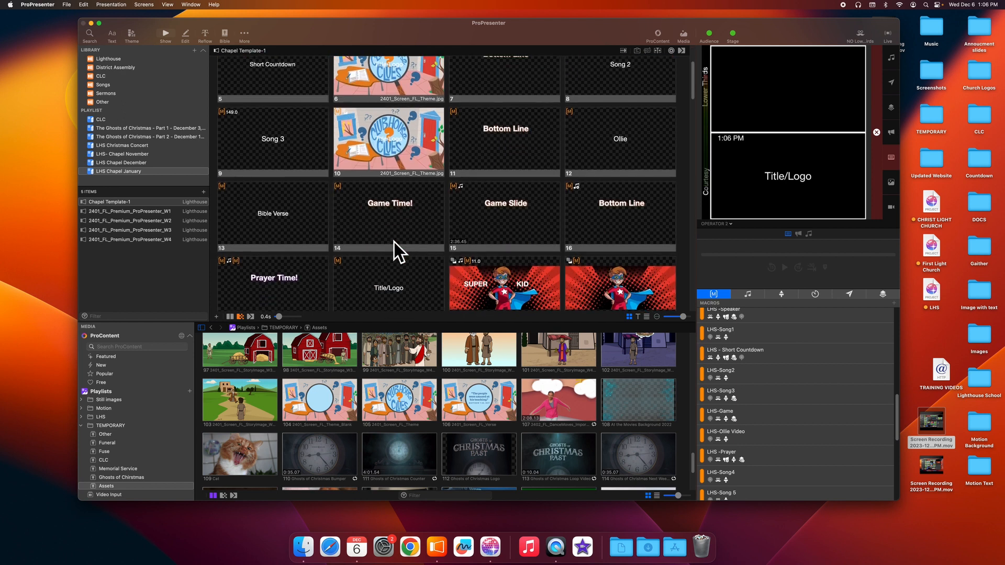
{"action": "left_click_drag", "start_coordinate": [417, 399], "coordinate": [404, 262]}
{"action": "scroll", "coordinate": [404, 263], "scroll_direction": "down", "scroll_amount": 1}
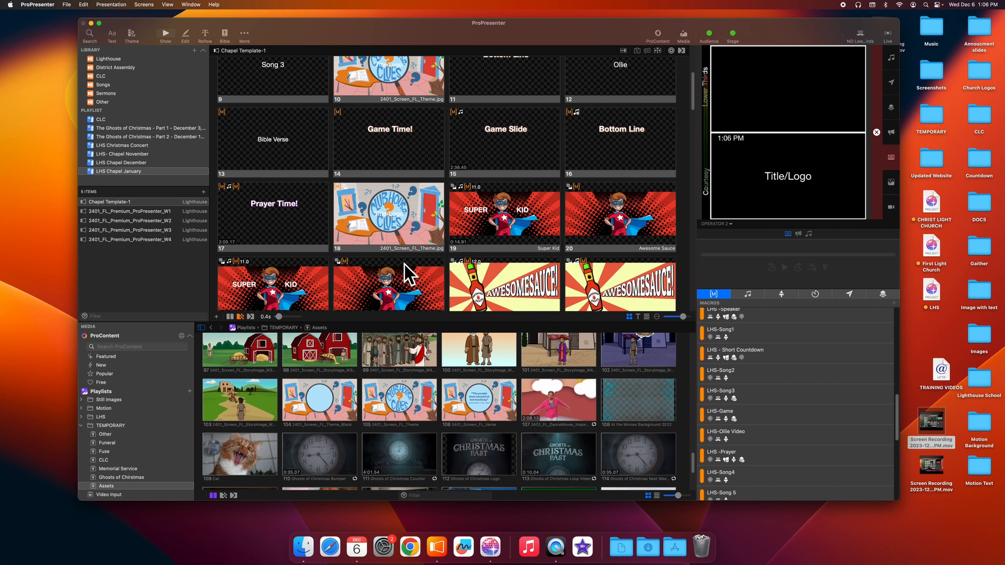
{"action": "scroll", "coordinate": [408, 263], "scroll_direction": "down", "scroll_amount": 3}
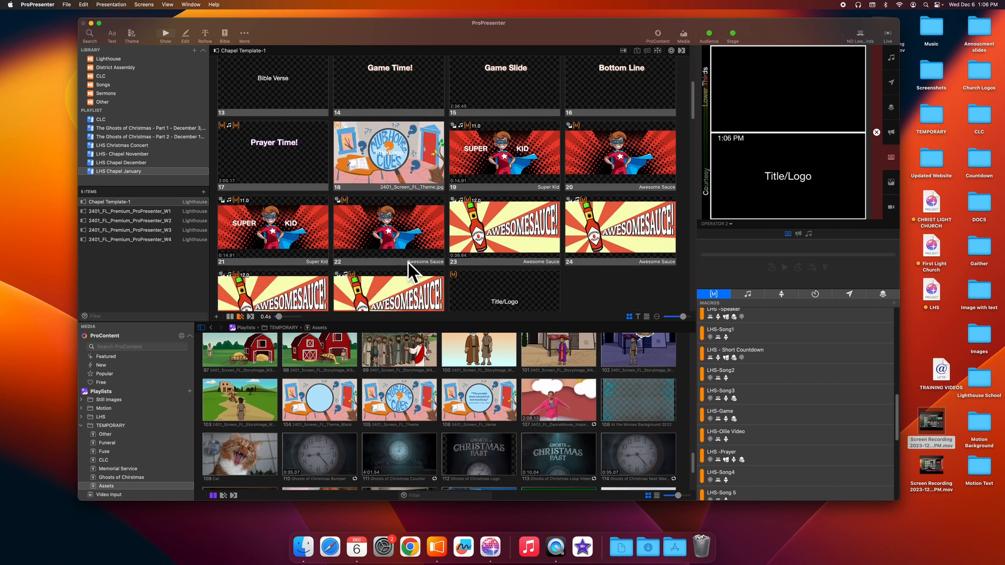
{"action": "left_click_drag", "start_coordinate": [394, 397], "coordinate": [485, 273]}
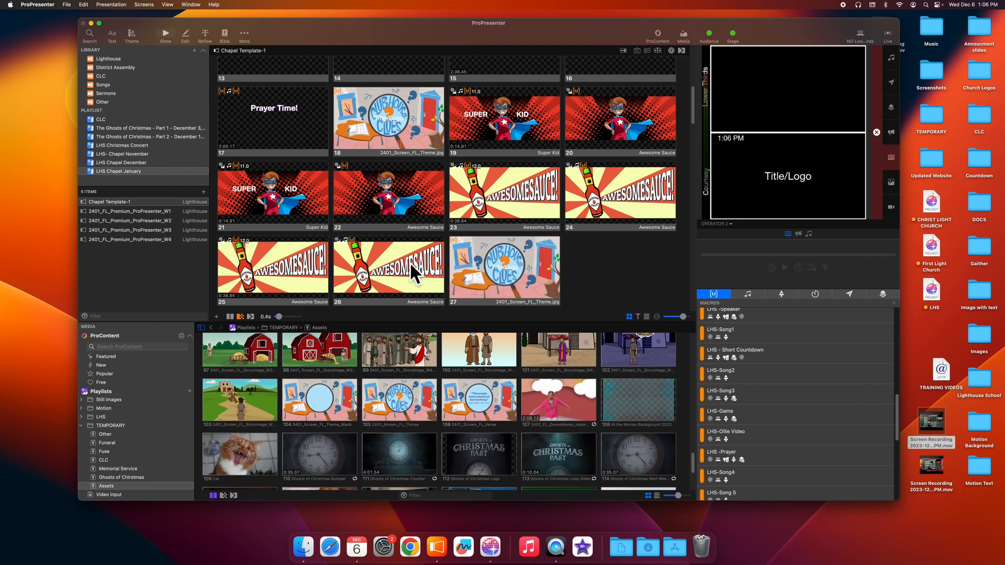
- Review the slides of Chapel Template-1 from the start and compare them with the 2401_FL_Premium_ProPresenter_W1 presentation
{"action": "scroll", "coordinate": [410, 259], "scroll_direction": "up", "scroll_amount": 2}
{"action": "scroll", "coordinate": [410, 260], "scroll_direction": "up", "scroll_amount": 5}
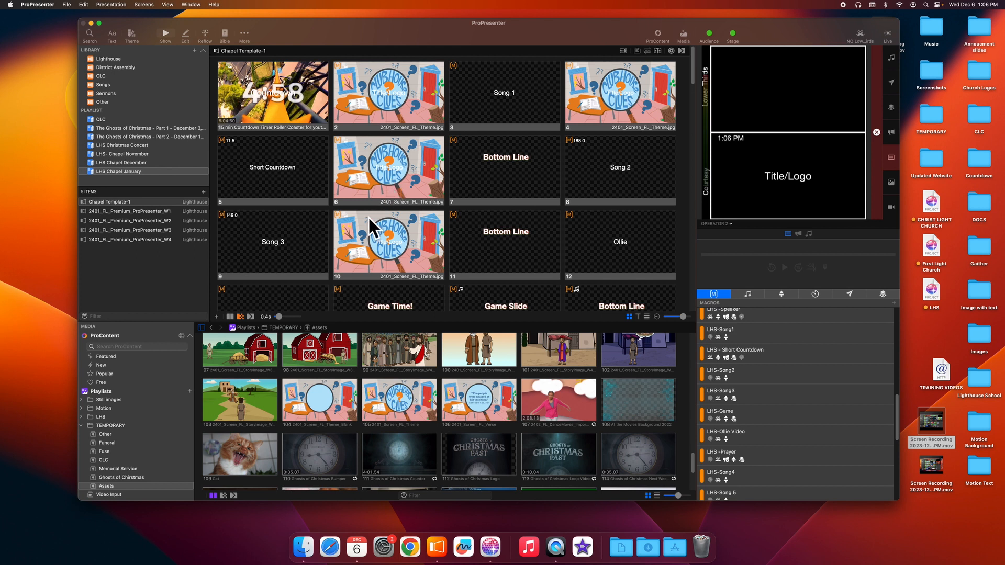
{"action": "scroll", "coordinate": [368, 216], "scroll_direction": "down", "scroll_amount": 1}
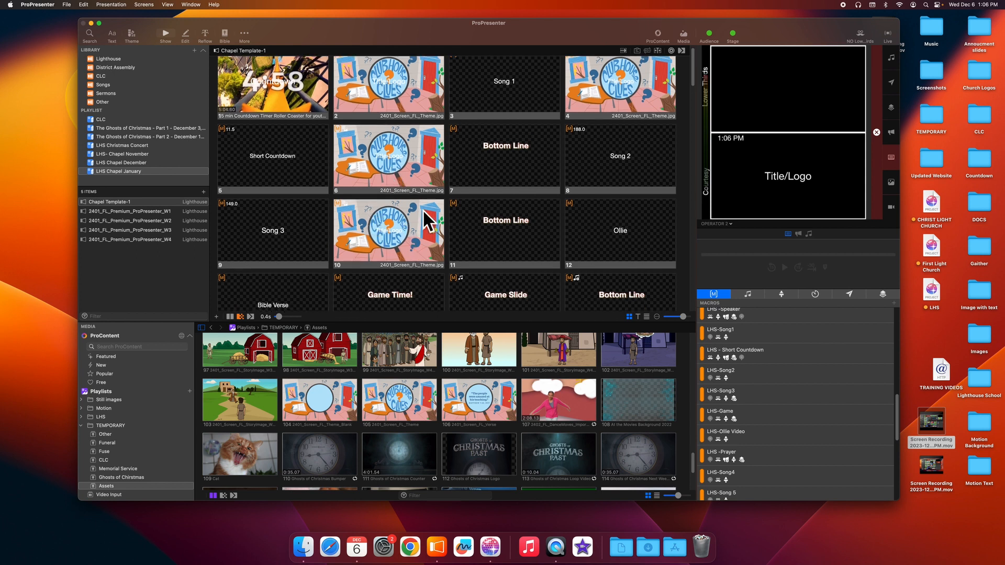
{"action": "scroll", "coordinate": [359, 220], "scroll_direction": "down", "scroll_amount": 3}
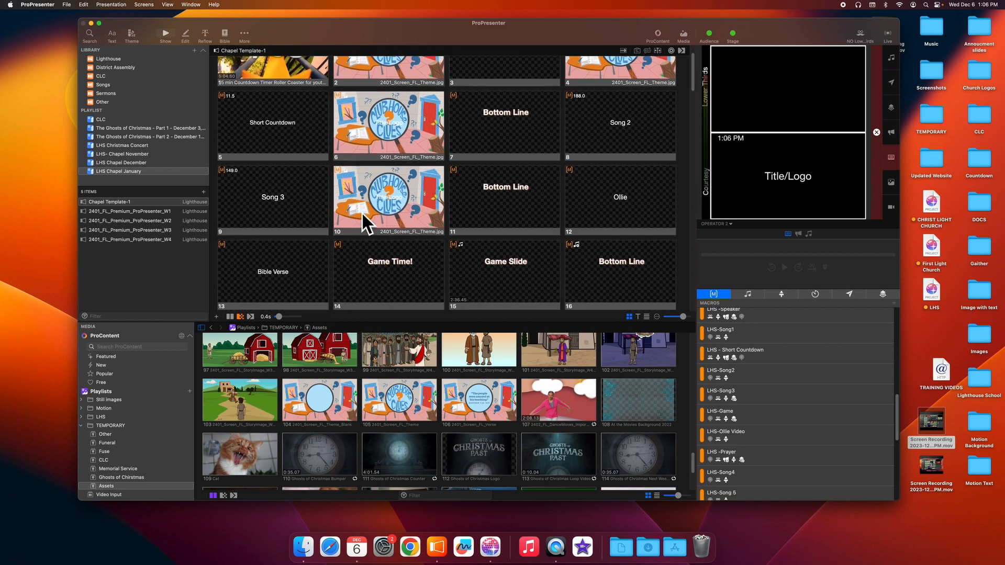
{"action": "scroll", "coordinate": [363, 209], "scroll_direction": "up", "scroll_amount": 4}
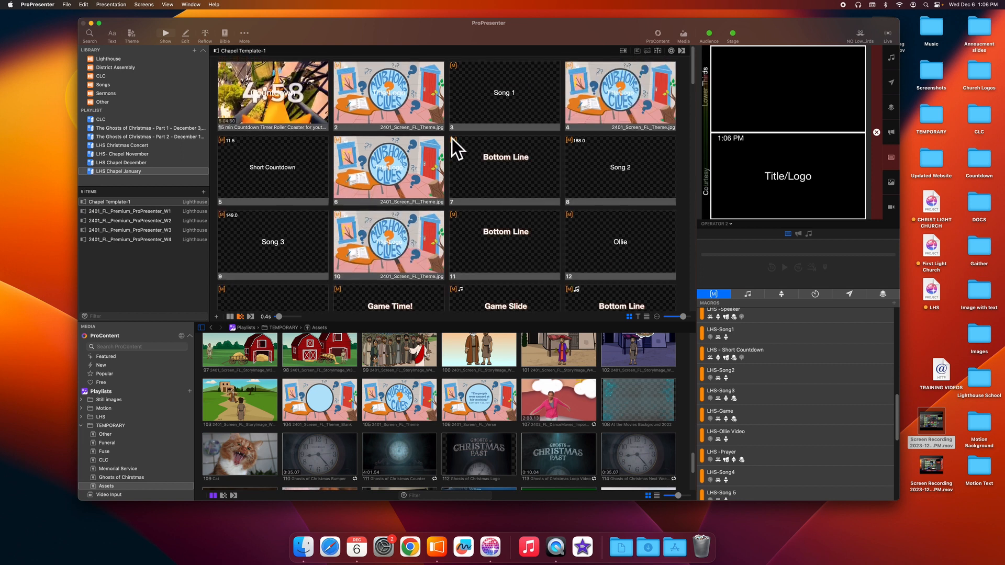
{"action": "left_click", "coordinate": [159, 212]}
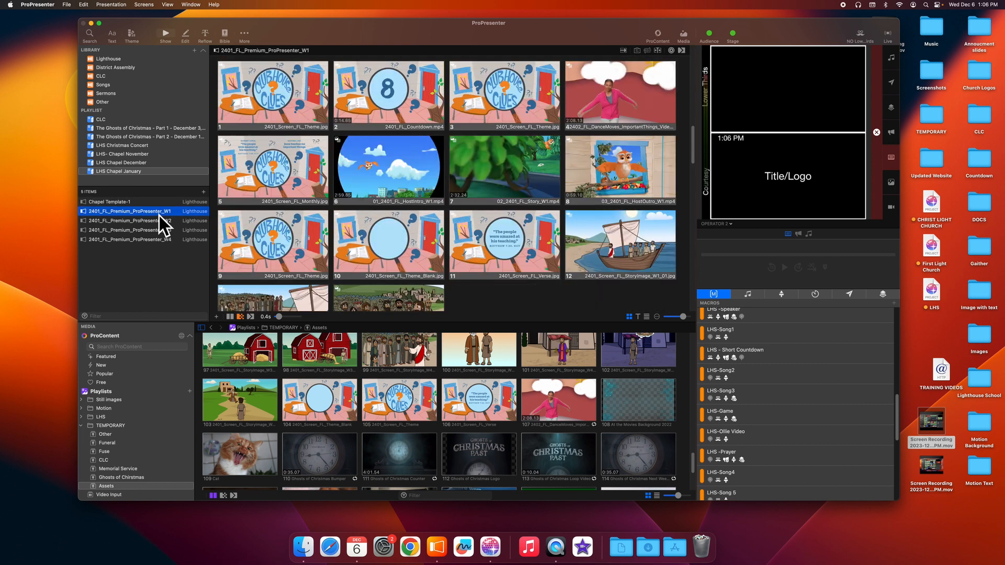
{"action": "left_click", "coordinate": [125, 203]}
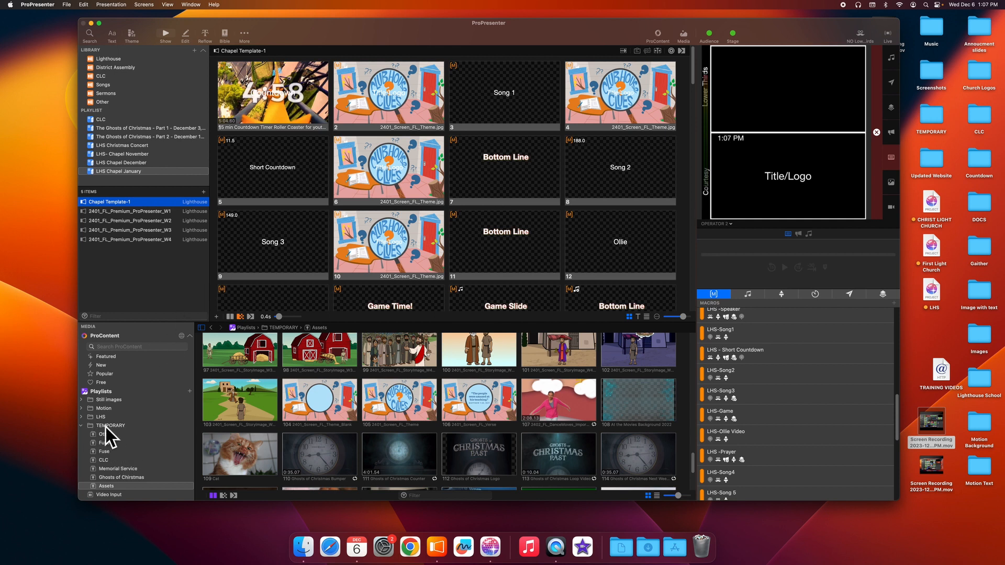
- Add the Hands in the Air - Amber Sky Records video from the LHS Songs media playlist to the Song 1 slide
{"action": "left_click", "coordinate": [86, 429]}
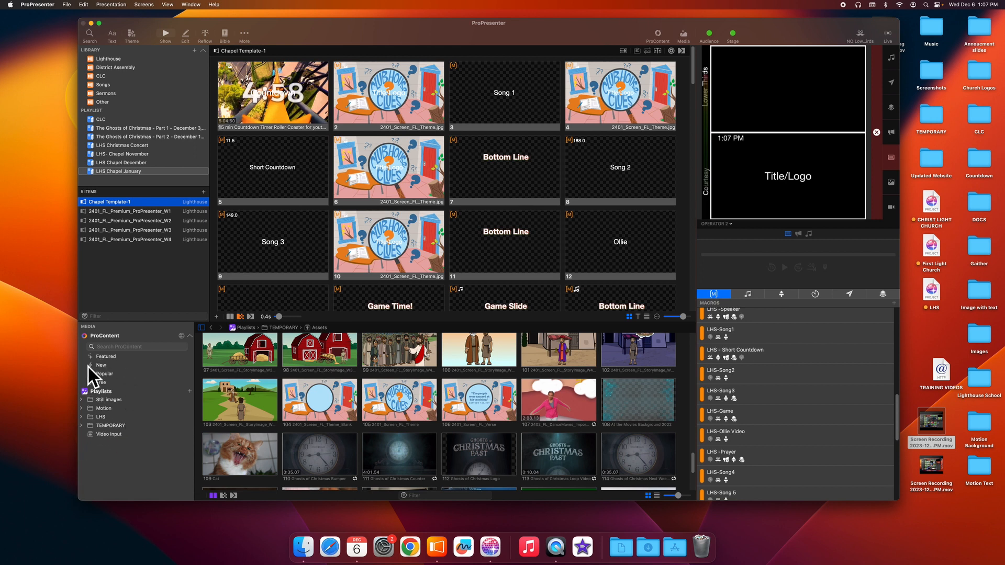
{"action": "left_click", "coordinate": [91, 419]}
{"action": "left_click", "coordinate": [105, 428]}
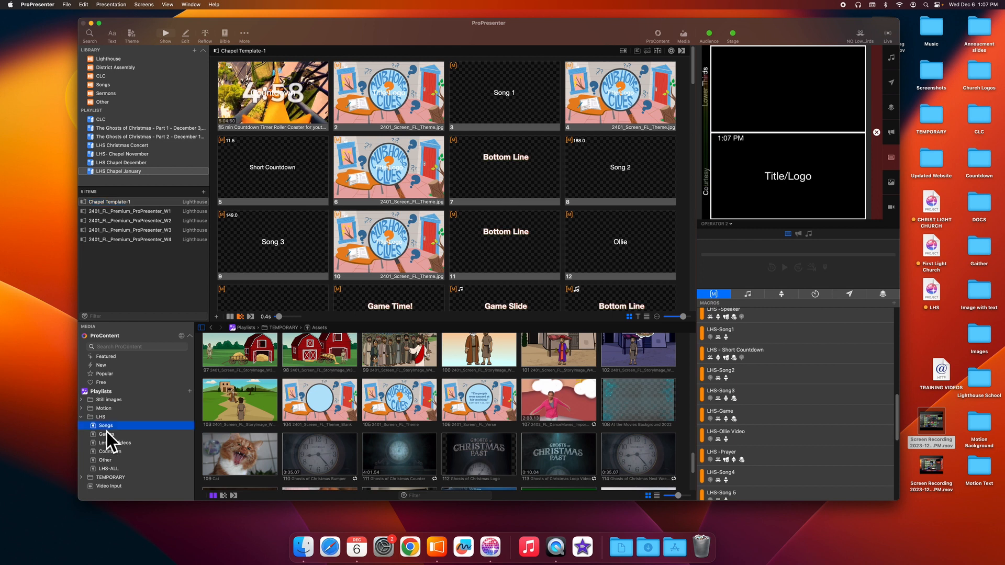
{"action": "scroll", "coordinate": [303, 419], "scroll_direction": "up", "scroll_amount": 10}
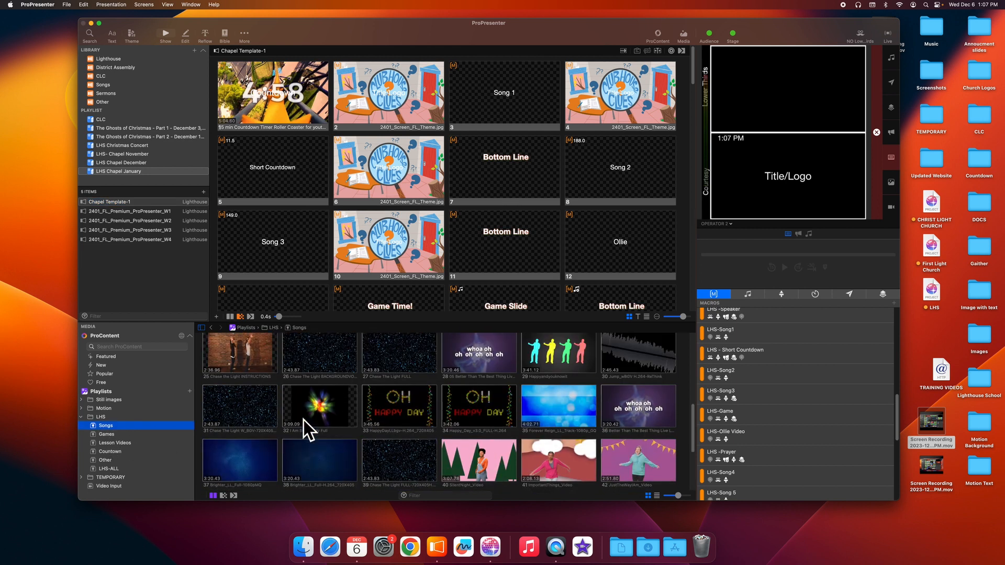
{"action": "scroll", "coordinate": [303, 419], "scroll_direction": "up", "scroll_amount": 4}
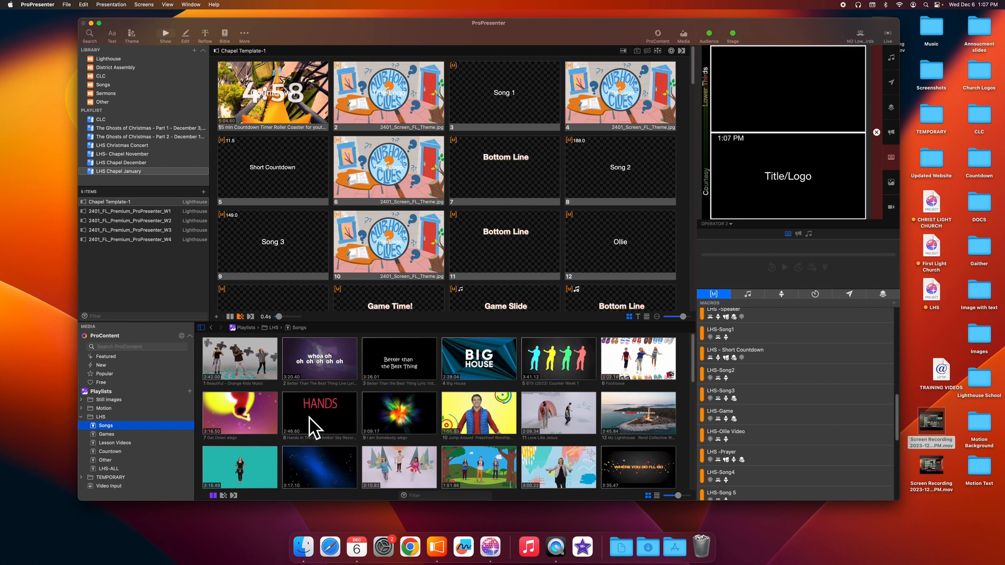
{"action": "left_click_drag", "start_coordinate": [309, 418], "coordinate": [492, 97]}
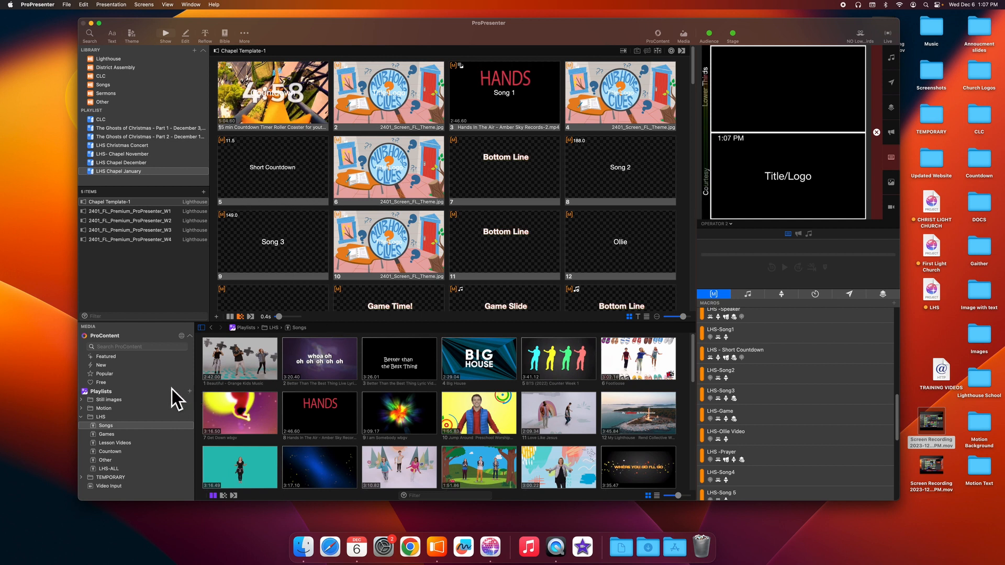
- Add the 2401_FL_Countdown video from the LHS Countown media playlist to the Short Countdown slide
{"action": "left_click", "coordinate": [112, 454]}
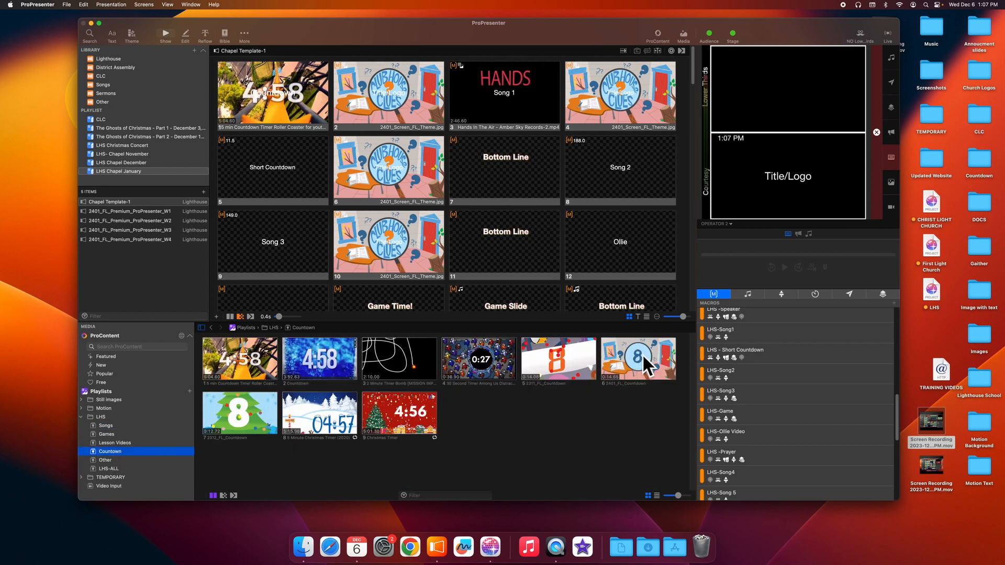
{"action": "left_click_drag", "start_coordinate": [642, 354], "coordinate": [268, 171]}
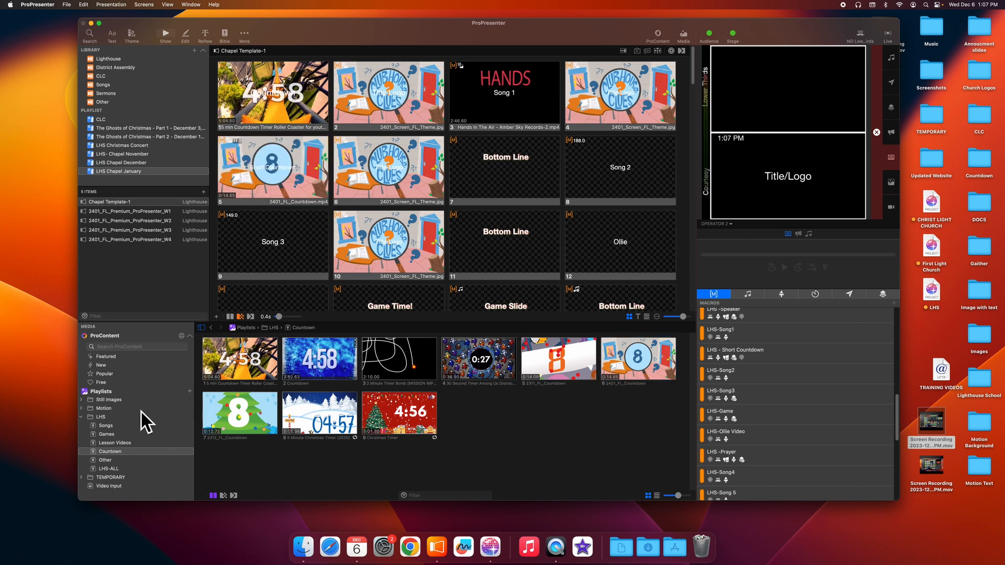
- Add the 2401_Screen_FL_Theme_Blank image from the TEMPORARY Assets media playlist to Bottom Line slides 7 and 11
{"action": "left_click", "coordinate": [86, 418]}
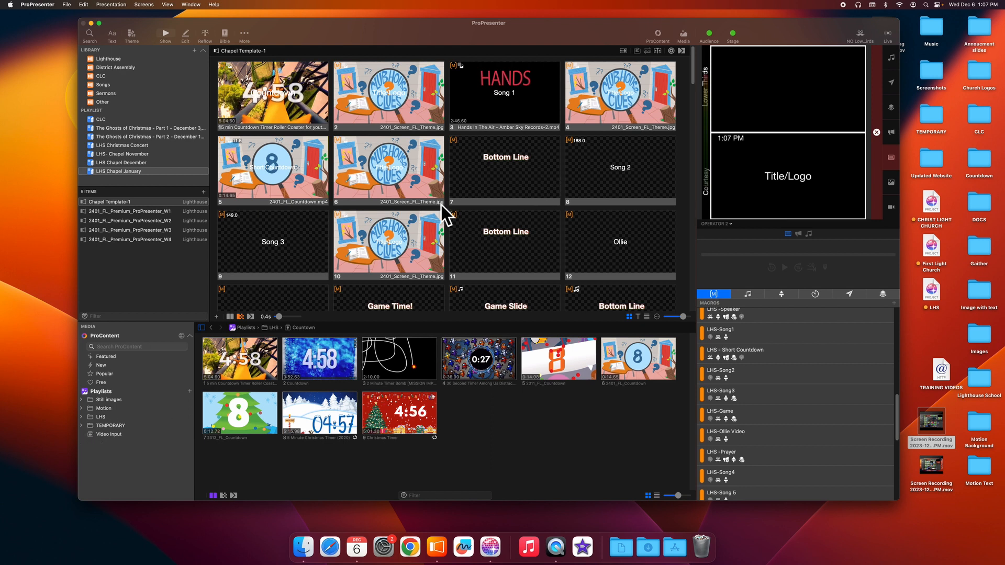
{"action": "left_click", "coordinate": [86, 432]}
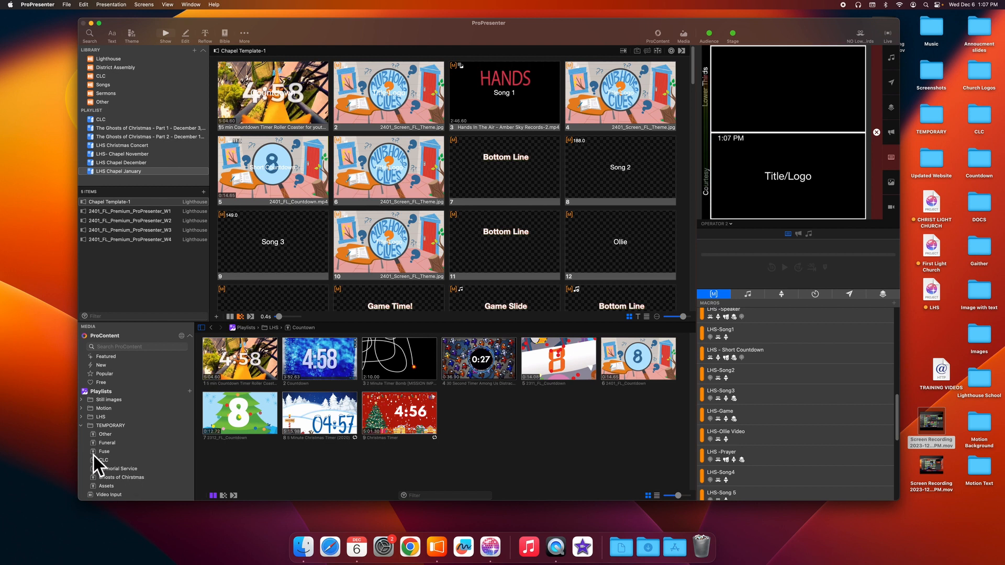
{"action": "left_click", "coordinate": [106, 489]}
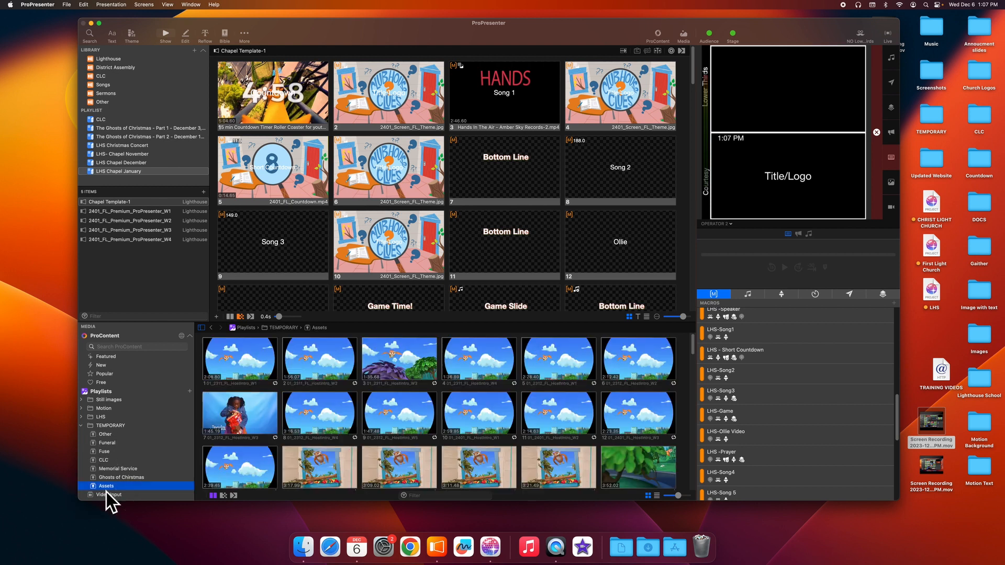
{"action": "scroll", "coordinate": [435, 393], "scroll_direction": "down", "scroll_amount": 15}
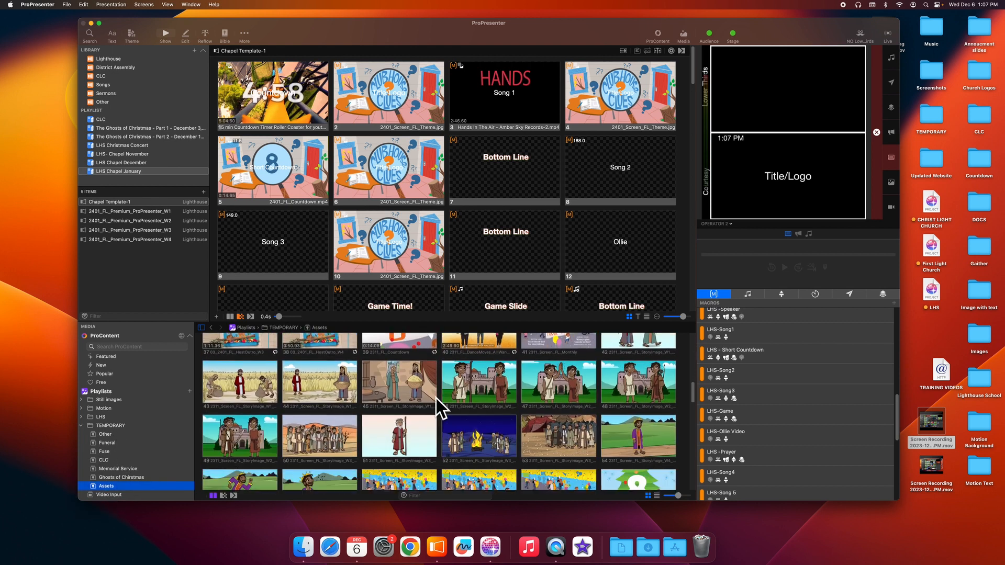
{"action": "scroll", "coordinate": [436, 398], "scroll_direction": "down", "scroll_amount": 10}
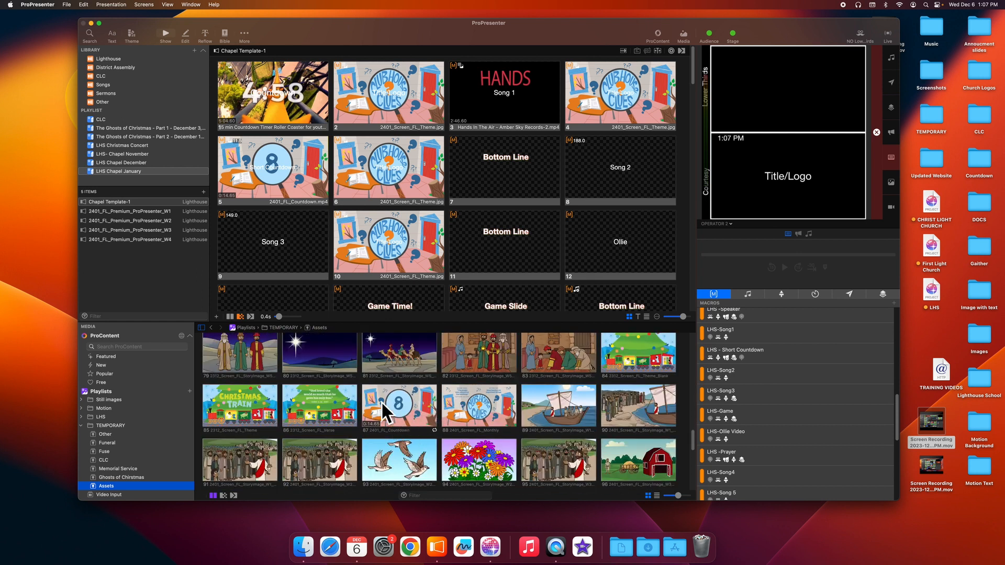
{"action": "scroll", "coordinate": [444, 403], "scroll_direction": "down", "scroll_amount": 4}
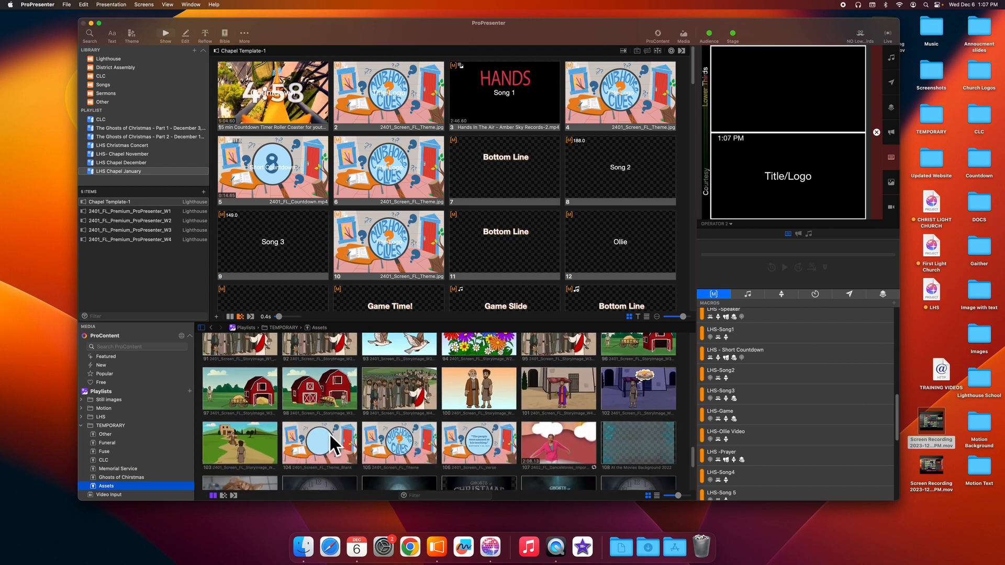
{"action": "left_click_drag", "start_coordinate": [311, 441], "coordinate": [476, 148]}
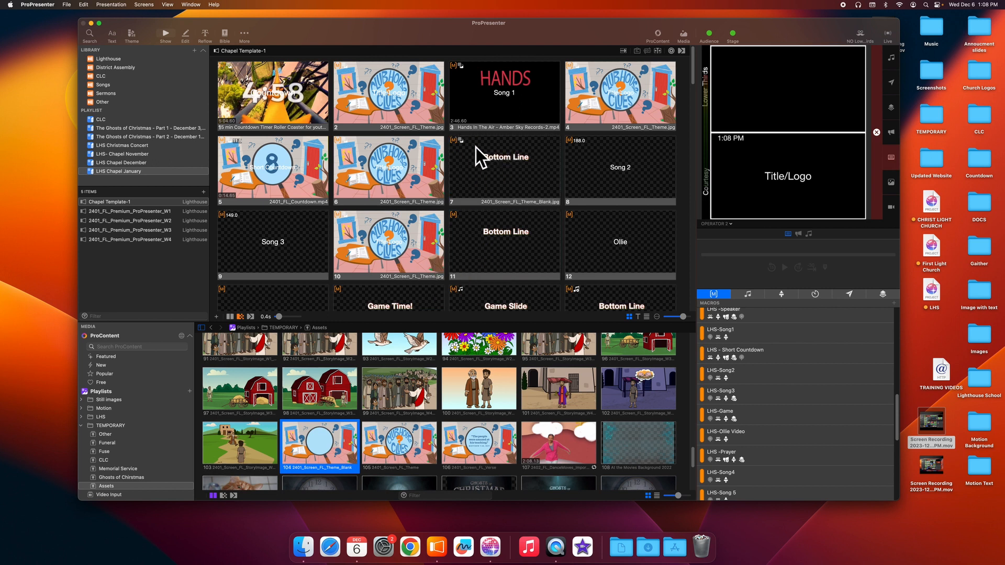
{"action": "left_click", "coordinate": [328, 463]}
{"action": "left_click_drag", "start_coordinate": [328, 463], "coordinate": [507, 223]}
- Add the 2401_Screen_FL_Theme_Blank image to the Game Time!, Game Slide, Bottom Line and Prayer Time! slides, 14 to 17
{"action": "scroll", "coordinate": [507, 223], "scroll_direction": "down", "scroll_amount": 3}
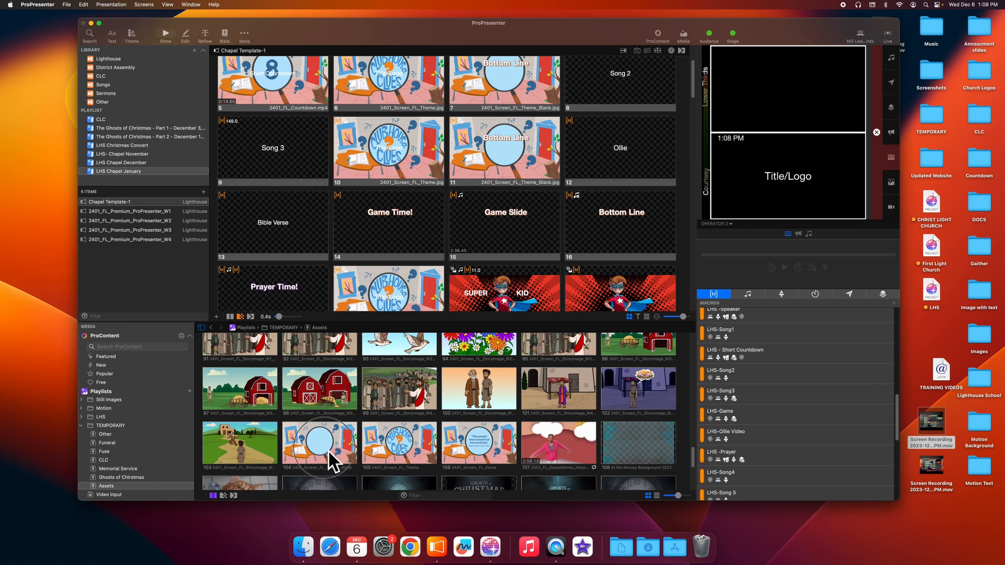
{"action": "left_click_drag", "start_coordinate": [330, 460], "coordinate": [388, 247]}
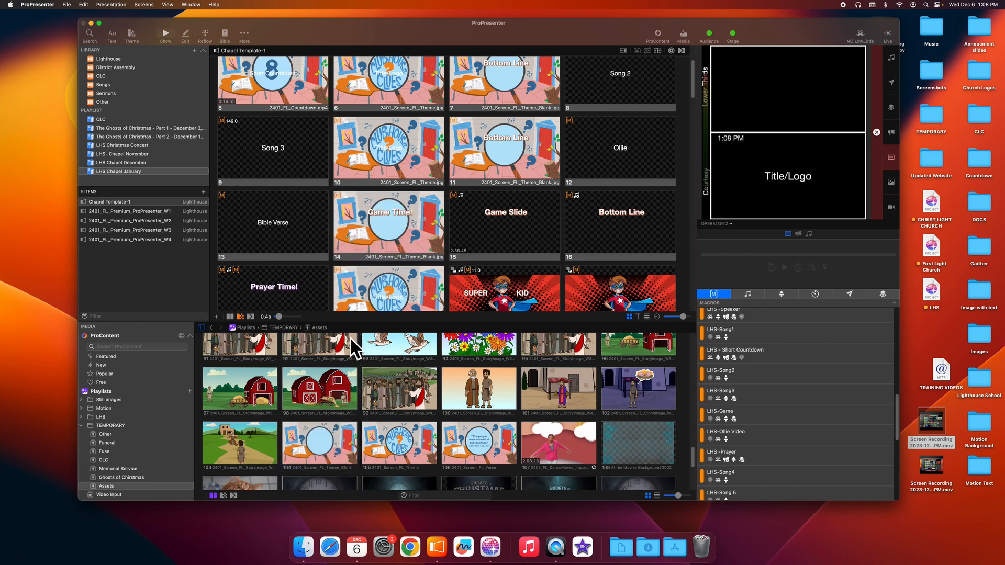
{"action": "left_click_drag", "start_coordinate": [321, 451], "coordinate": [321, 454]}
{"action": "left_click_drag", "start_coordinate": [419, 343], "coordinate": [513, 230]}
{"action": "left_click_drag", "start_coordinate": [333, 447], "coordinate": [628, 219]}
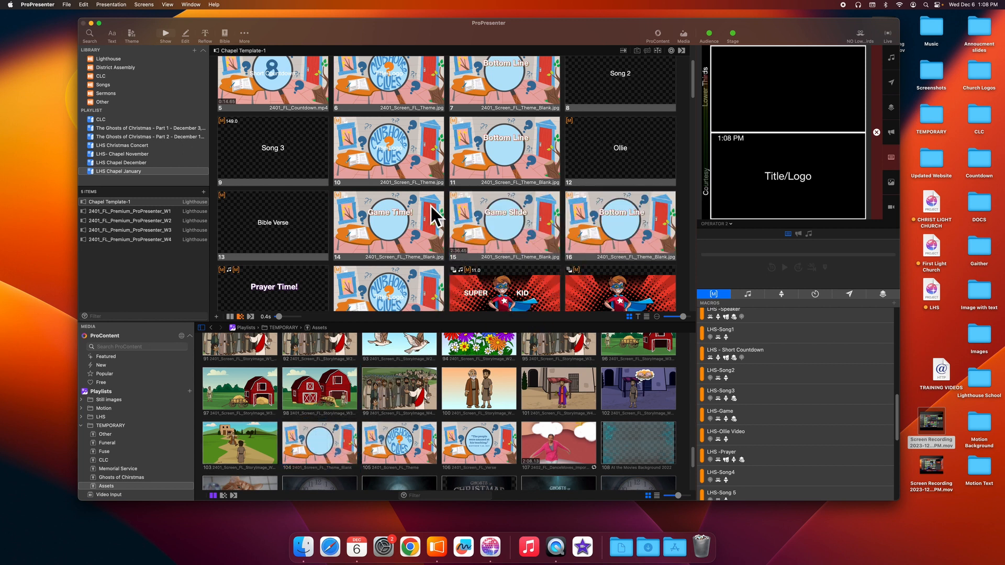
{"action": "scroll", "coordinate": [411, 218], "scroll_direction": "down", "scroll_amount": 2}
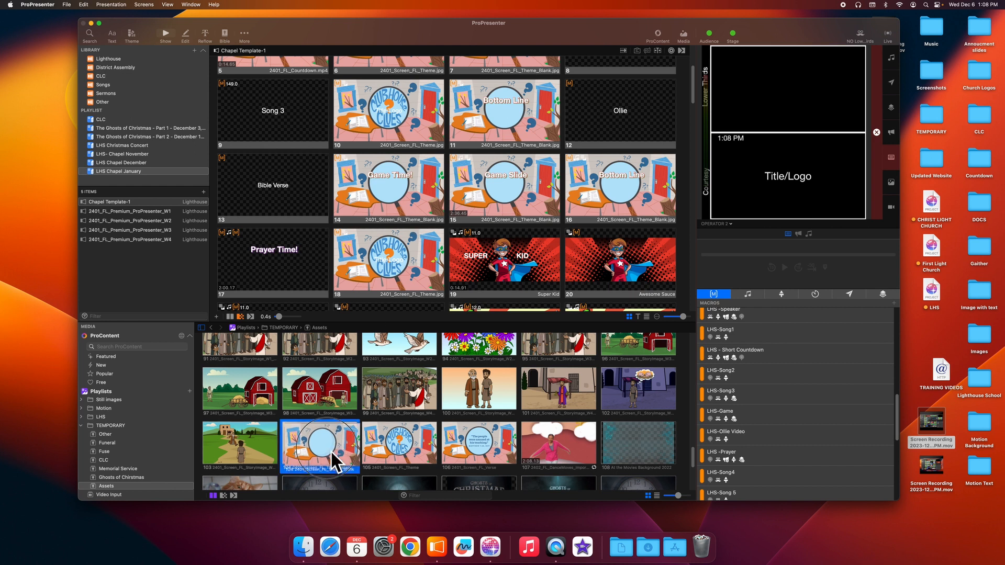
{"action": "left_click_drag", "start_coordinate": [331, 450], "coordinate": [277, 256]}
{"action": "scroll", "coordinate": [351, 232], "scroll_direction": "down", "scroll_amount": 2}
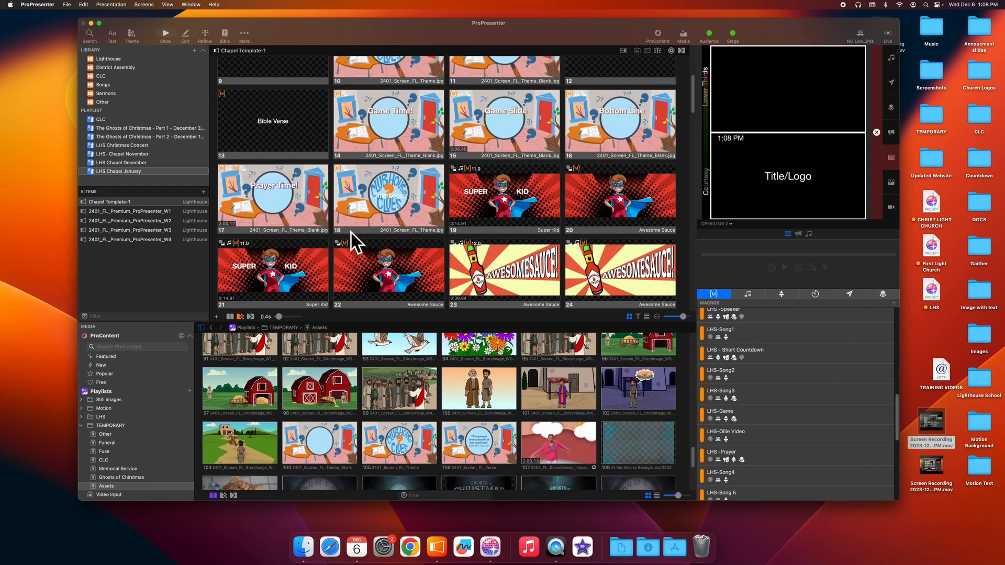
- Add the 2401_Screen_FL_Verse image from the Assets media playlist to the Bible Verse slide
{"action": "scroll", "coordinate": [453, 187], "scroll_direction": "up", "scroll_amount": 3}
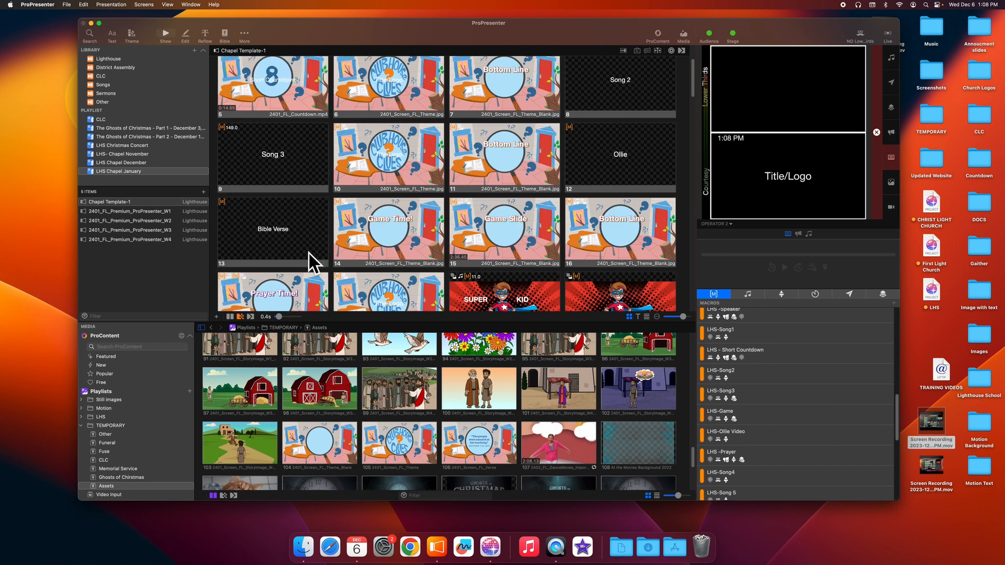
{"action": "scroll", "coordinate": [455, 440], "scroll_direction": "down", "scroll_amount": 2}
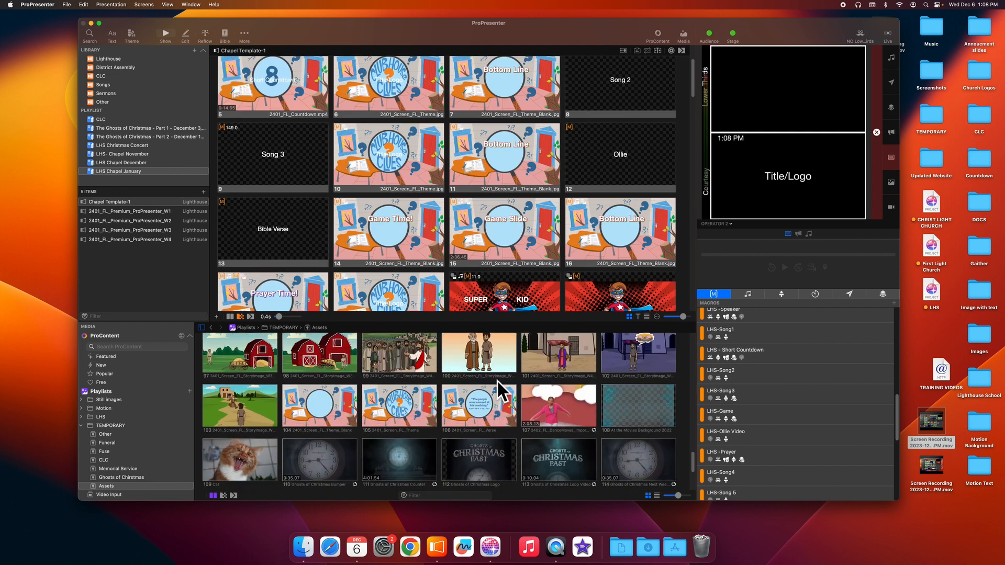
{"action": "left_click_drag", "start_coordinate": [484, 413], "coordinate": [285, 246]}
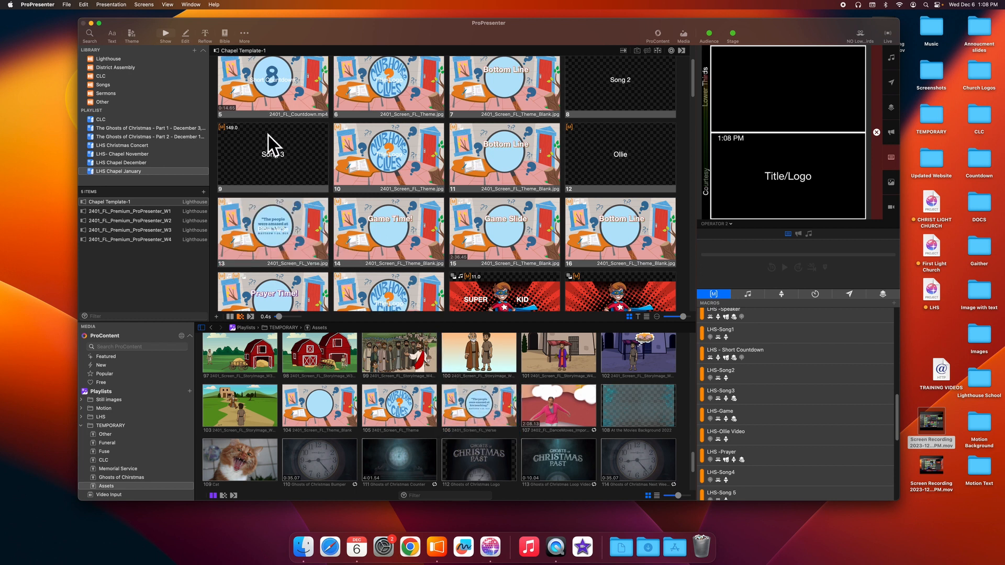
- Check the song and story slides of the 2401_FL_Premium_ProPresenter_W1 presentation against the template's empty slides
{"action": "scroll", "coordinate": [259, 160], "scroll_direction": "up", "scroll_amount": 1}
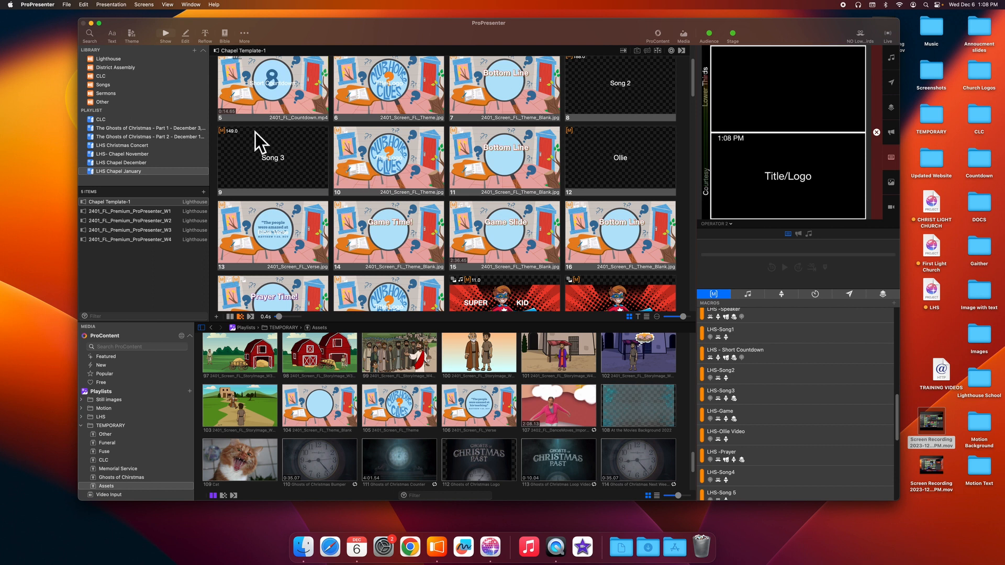
{"action": "left_click", "coordinate": [153, 213]}
{"action": "scroll", "coordinate": [485, 152], "scroll_direction": "up", "scroll_amount": 1}
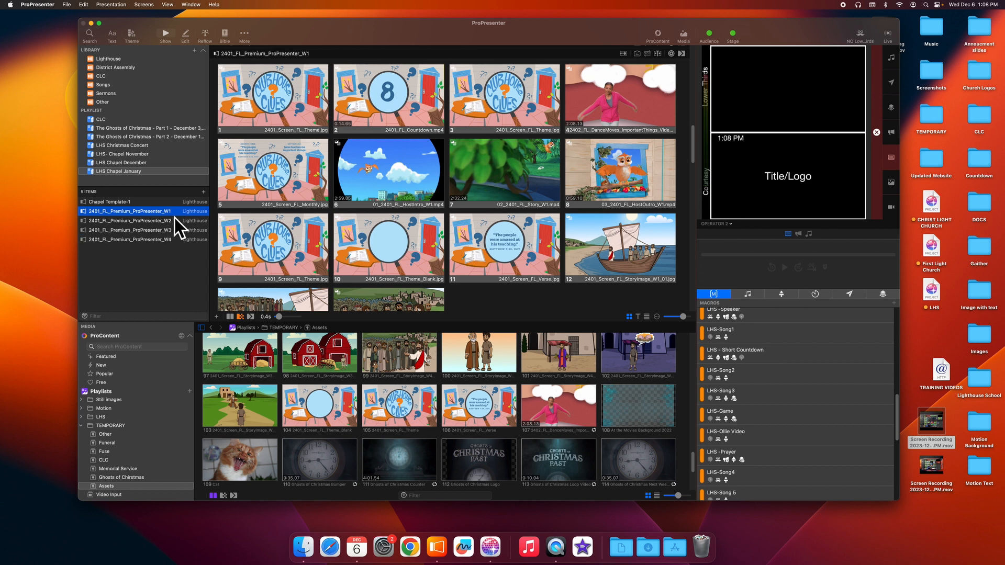
{"action": "left_click", "coordinate": [111, 224]}
{"action": "left_click", "coordinate": [116, 214]}
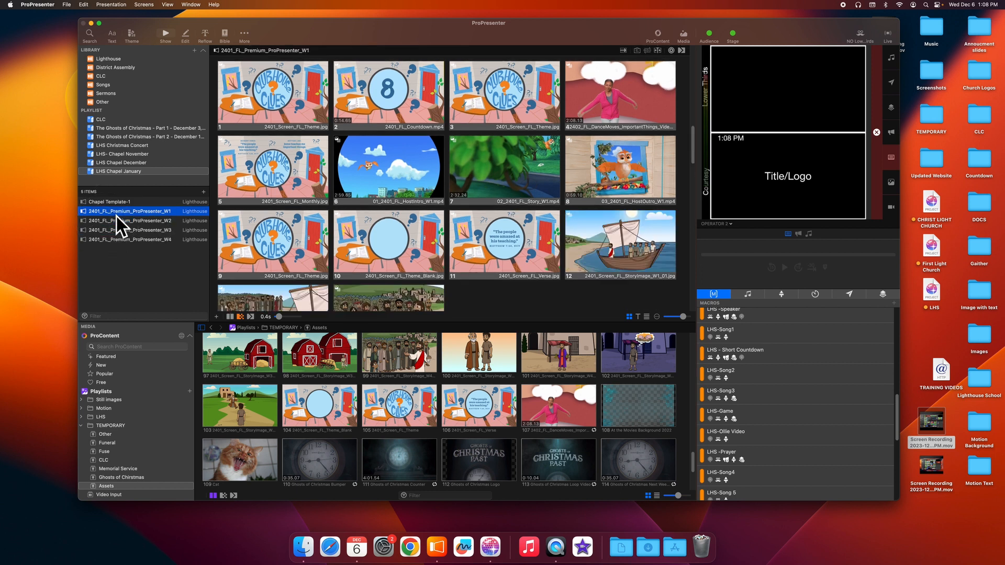
{"action": "scroll", "coordinate": [520, 154], "scroll_direction": "up", "scroll_amount": 3}
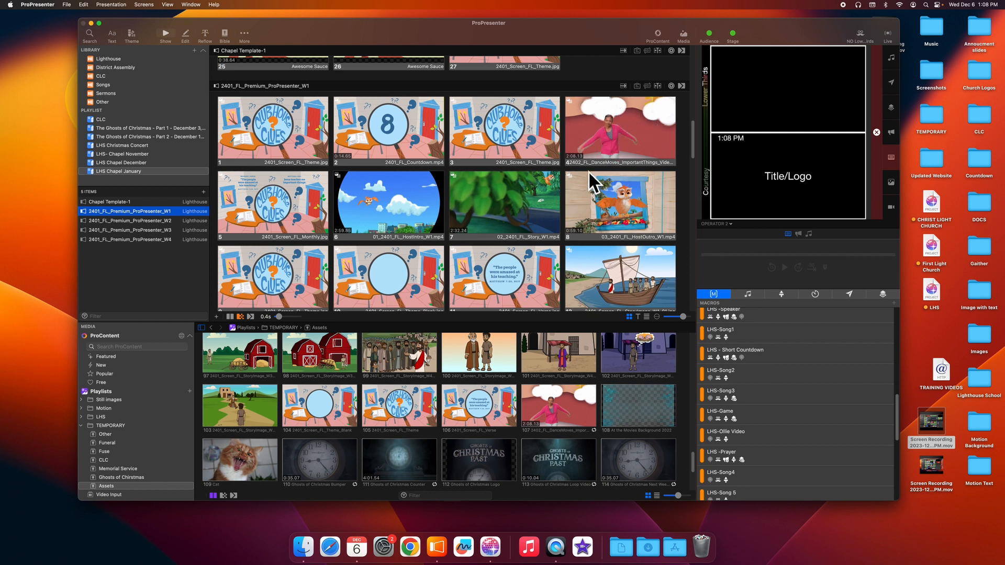
- Return to Chapel Template-1 and add ImportantThings_Video from the LHS Songs media playlist to the Song 2 slide
{"action": "left_click", "coordinate": [118, 204]}
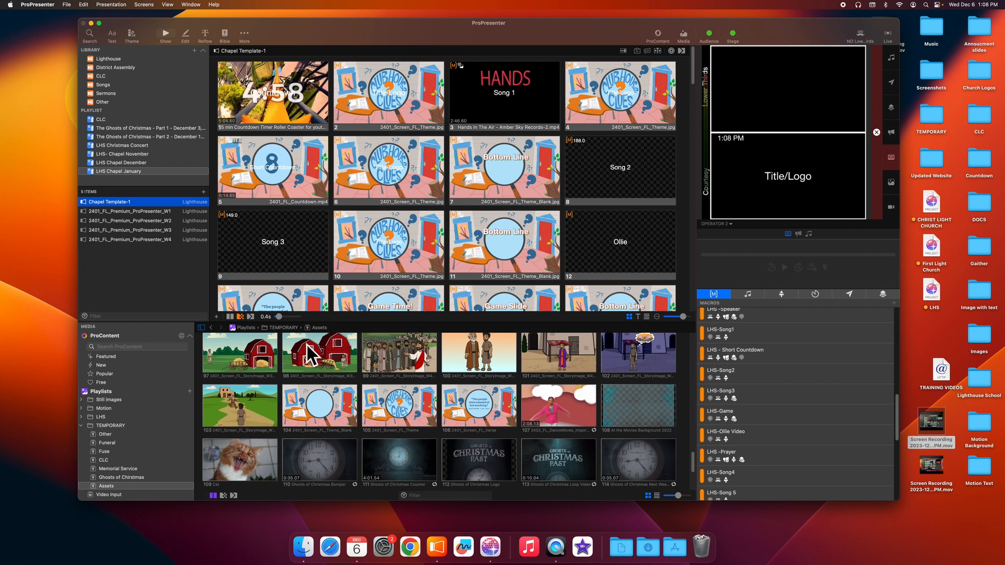
{"action": "left_click", "coordinate": [82, 426]}
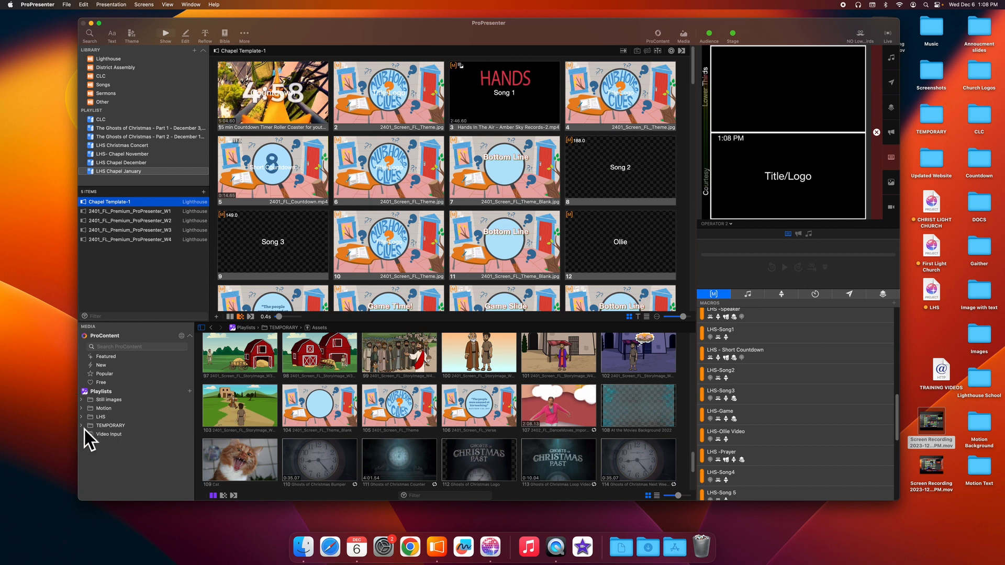
{"action": "left_click", "coordinate": [84, 418]}
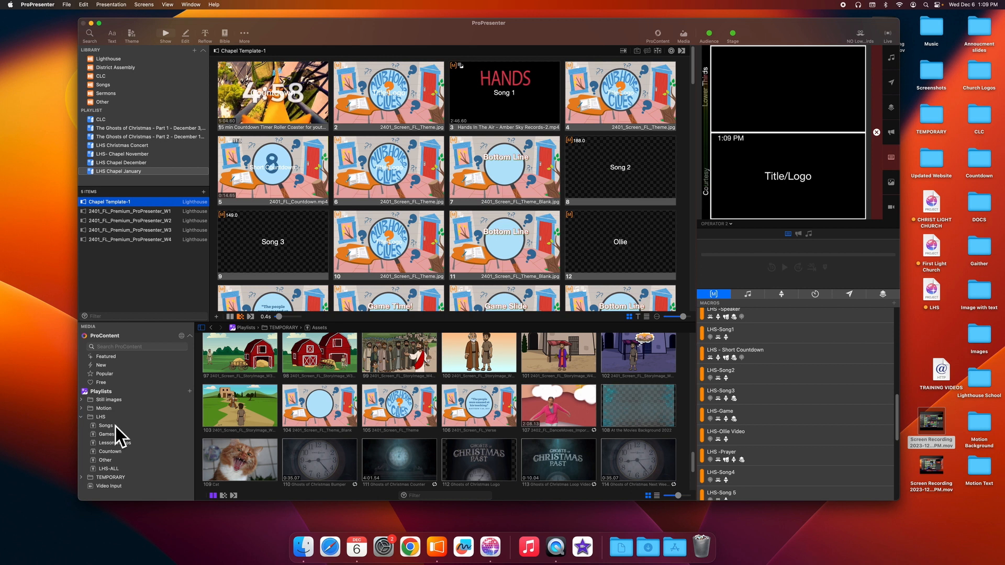
{"action": "left_click", "coordinate": [112, 431]}
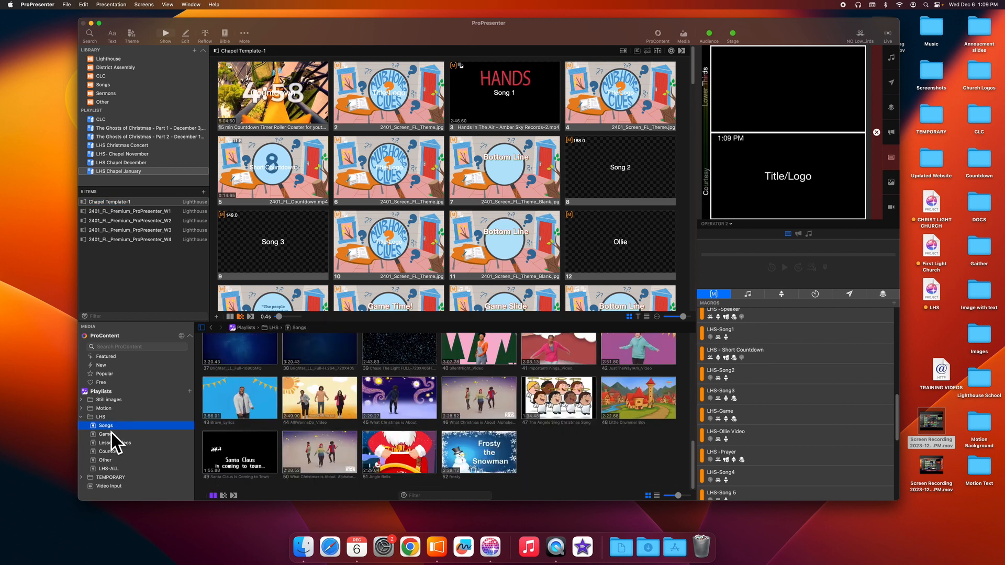
{"action": "scroll", "coordinate": [538, 401], "scroll_direction": "up", "scroll_amount": 2}
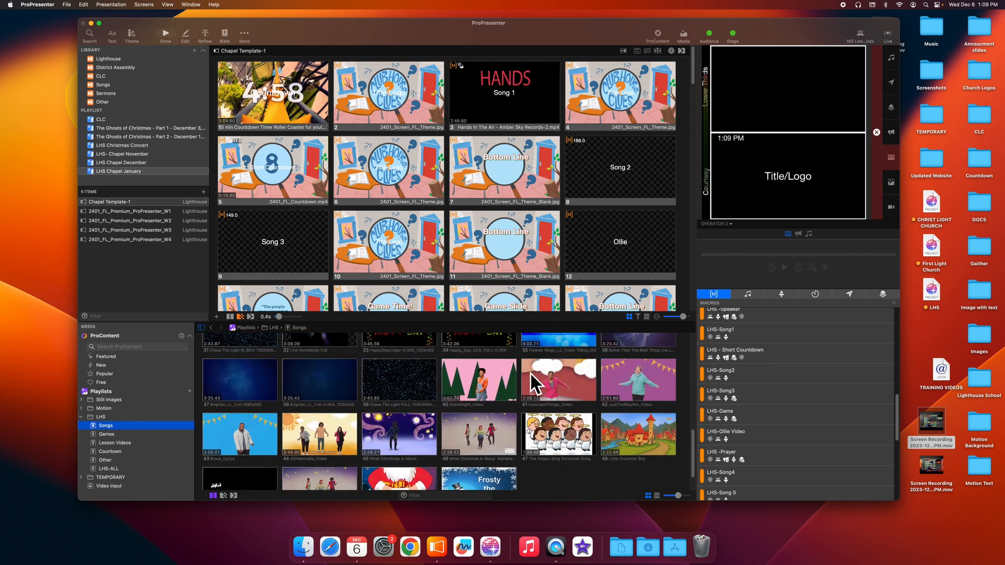
{"action": "left_click", "coordinate": [553, 377]}
{"action": "left_click_drag", "start_coordinate": [554, 381], "coordinate": [610, 164]}
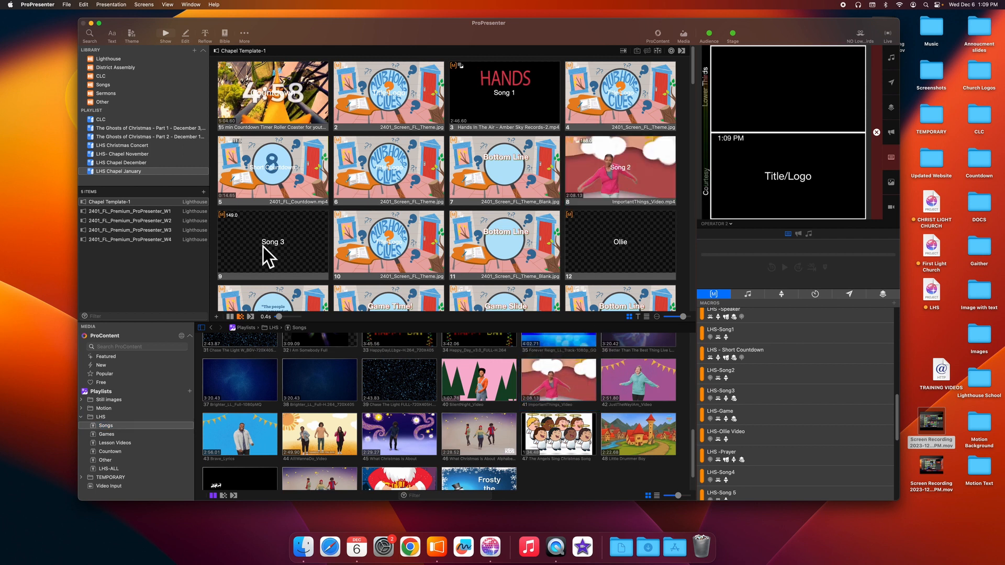
- Check the weekly W1 and W2 presentations, and add the Jan wk 1 video from LHS Lesson Videos to the Ollie slide
{"action": "scroll", "coordinate": [384, 237], "scroll_direction": "down", "scroll_amount": 1}
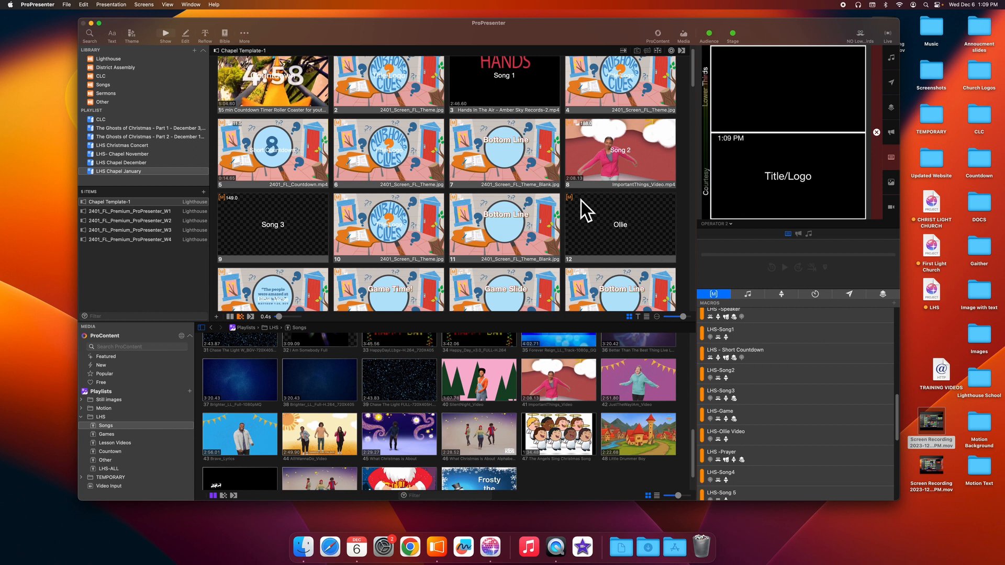
{"action": "left_click", "coordinate": [145, 221]}
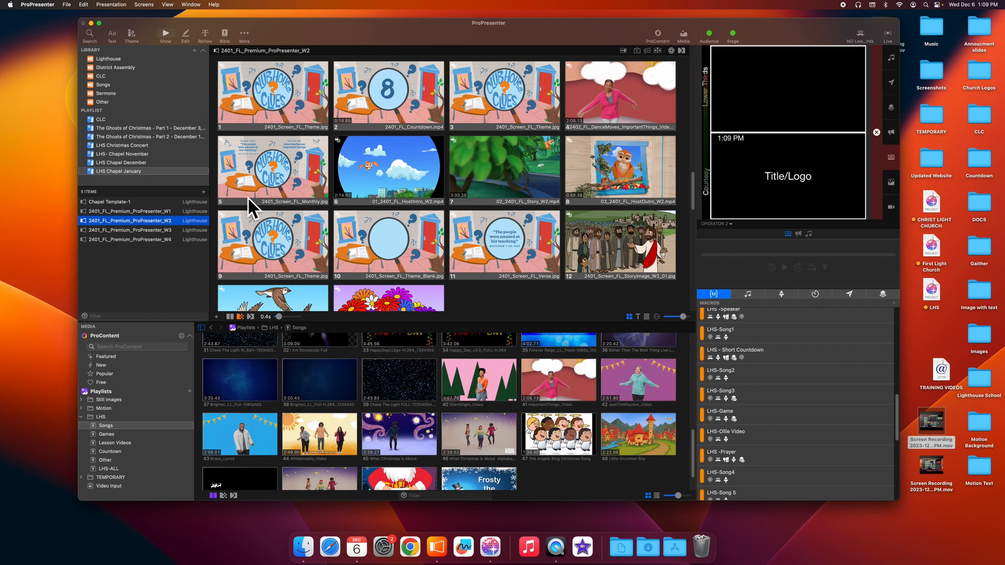
{"action": "left_click", "coordinate": [126, 213]}
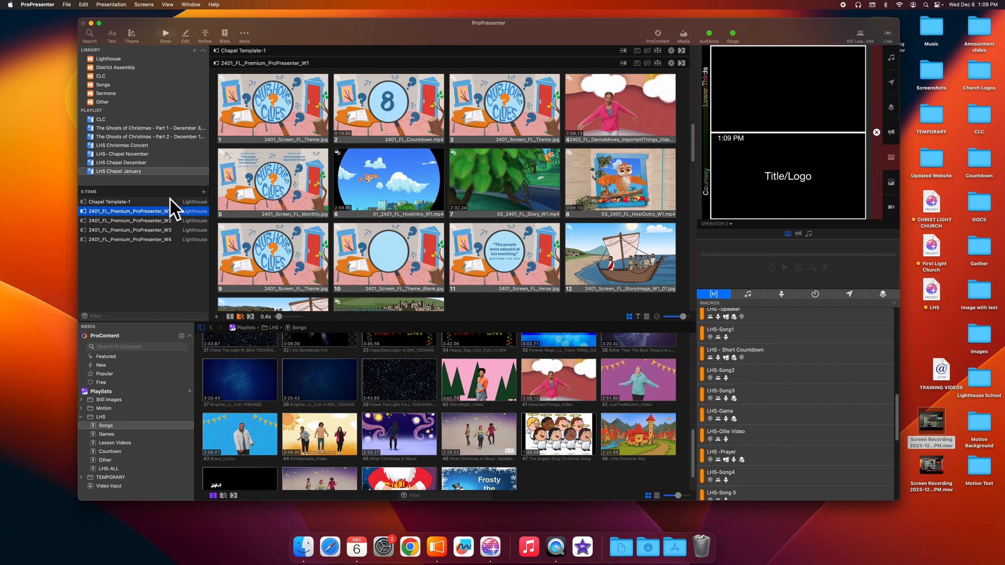
{"action": "left_click", "coordinate": [115, 443]}
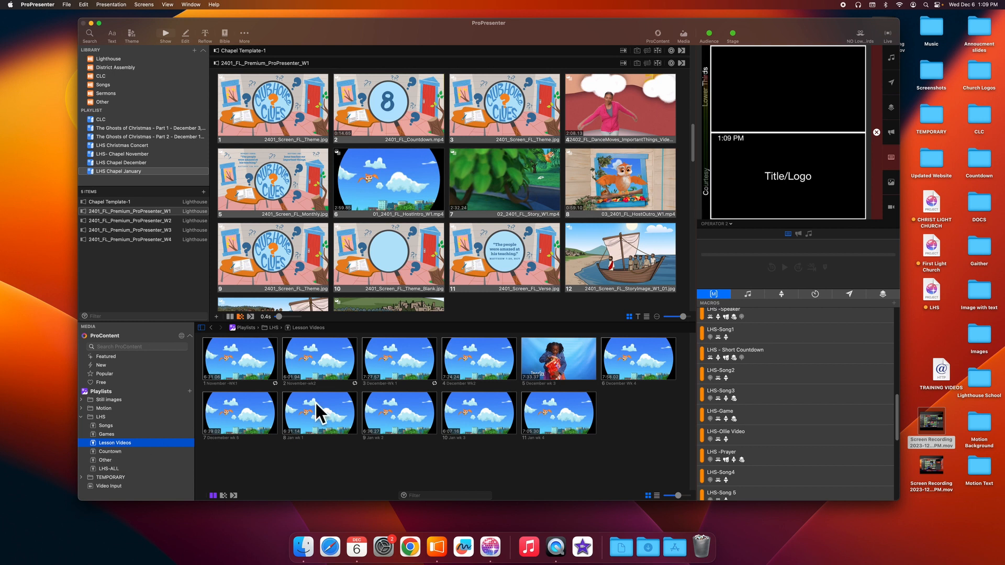
{"action": "scroll", "coordinate": [408, 147], "scroll_direction": "up", "scroll_amount": 10}
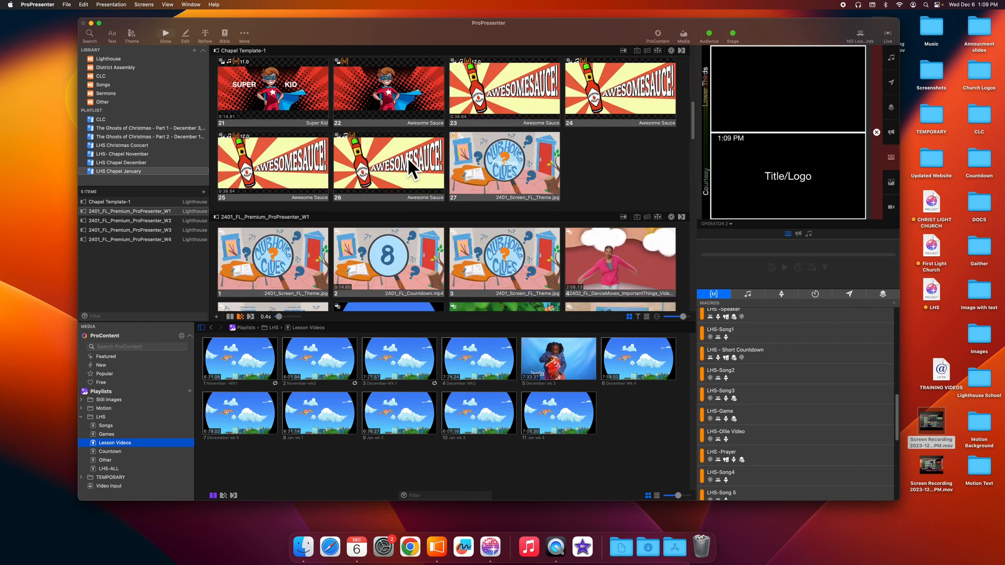
{"action": "scroll", "coordinate": [407, 160], "scroll_direction": "up", "scroll_amount": 2}
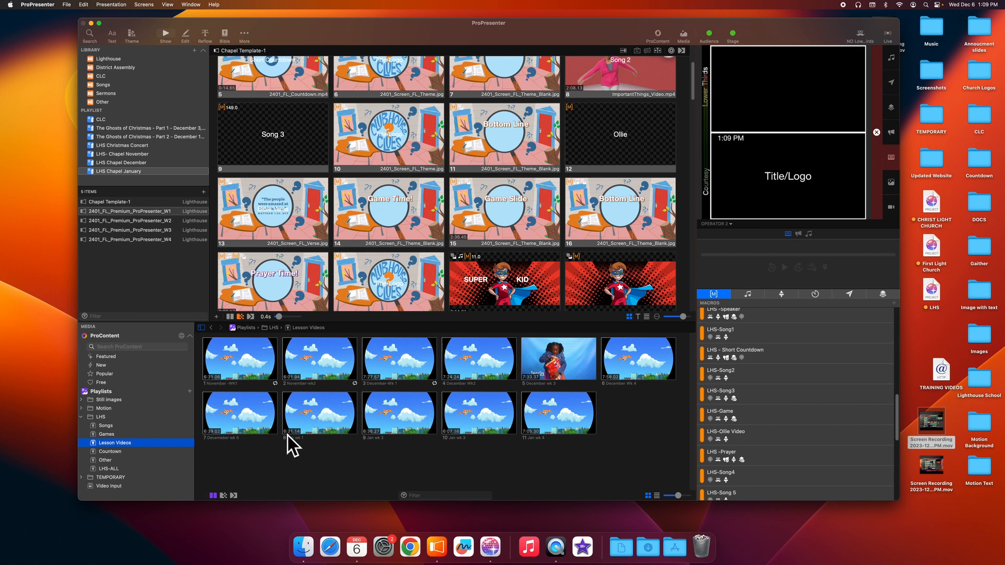
{"action": "left_click", "coordinate": [320, 418]}
{"action": "left_click_drag", "start_coordinate": [321, 424], "coordinate": [635, 135]}
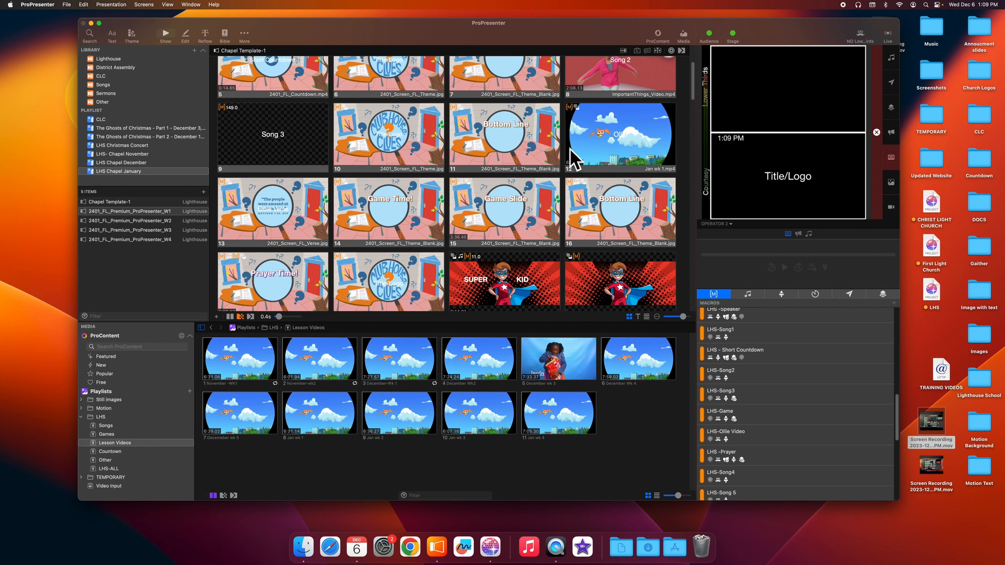
- Review the Chapel Template-1 slides from the opening countdown through the game and prayer slides
{"action": "scroll", "coordinate": [418, 189], "scroll_direction": "down", "scroll_amount": 2}
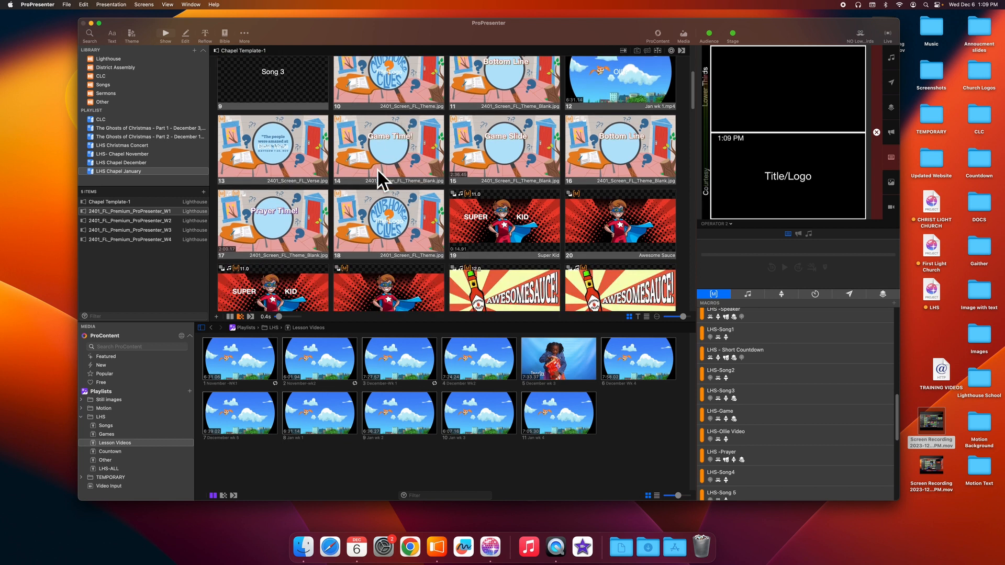
{"action": "scroll", "coordinate": [378, 171], "scroll_direction": "up", "scroll_amount": 3}
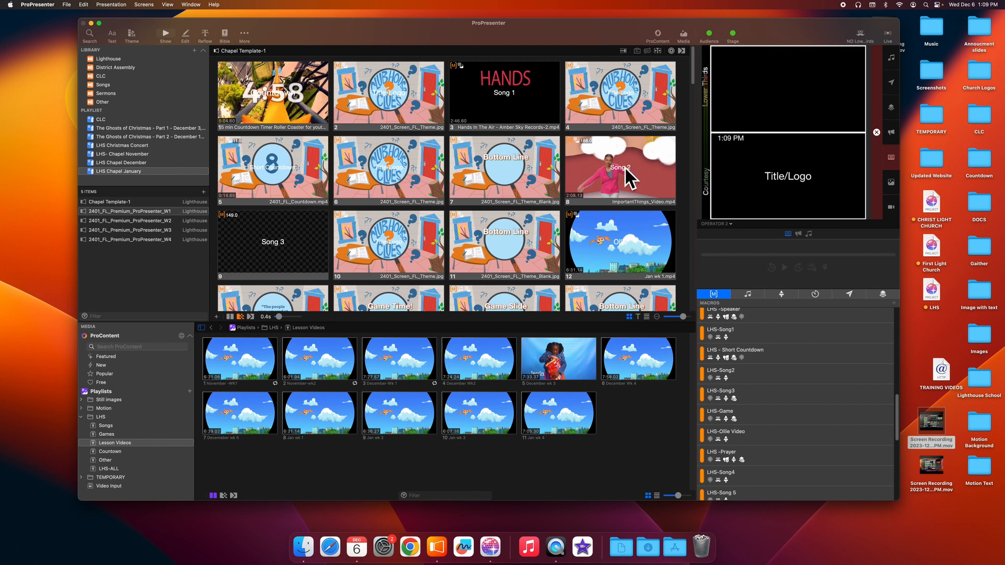
{"action": "scroll", "coordinate": [397, 246], "scroll_direction": "down", "scroll_amount": 2}
{"action": "scroll", "coordinate": [330, 256], "scroll_direction": "down", "scroll_amount": 1}
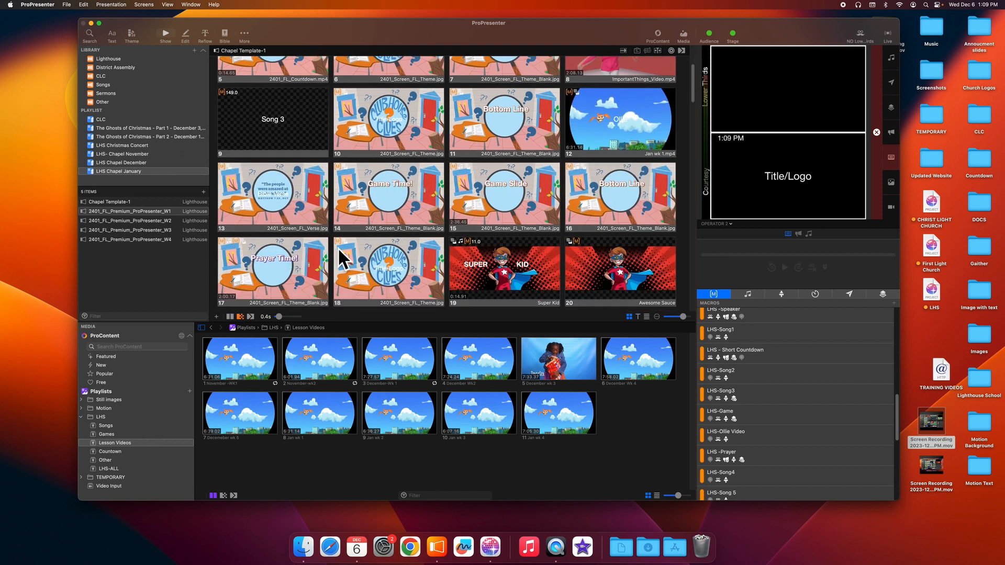
- Review the Chapel Template-1 slides through the closing slides, and show the first Bottom Line slide on the output
{"action": "scroll", "coordinate": [340, 236], "scroll_direction": "down", "scroll_amount": 1}
{"action": "scroll", "coordinate": [399, 255], "scroll_direction": "down", "scroll_amount": 3}
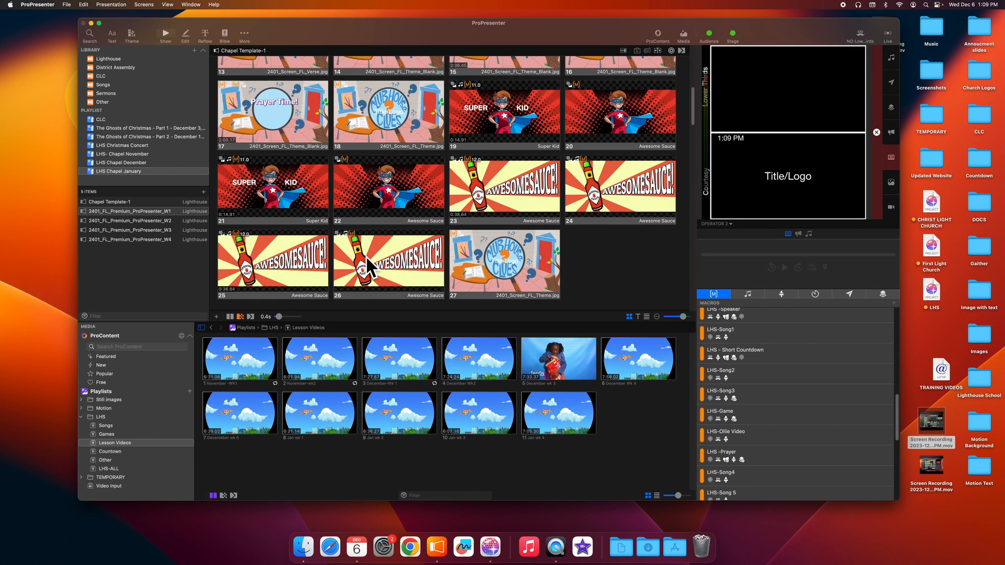
{"action": "scroll", "coordinate": [507, 211], "scroll_direction": "up", "scroll_amount": 6}
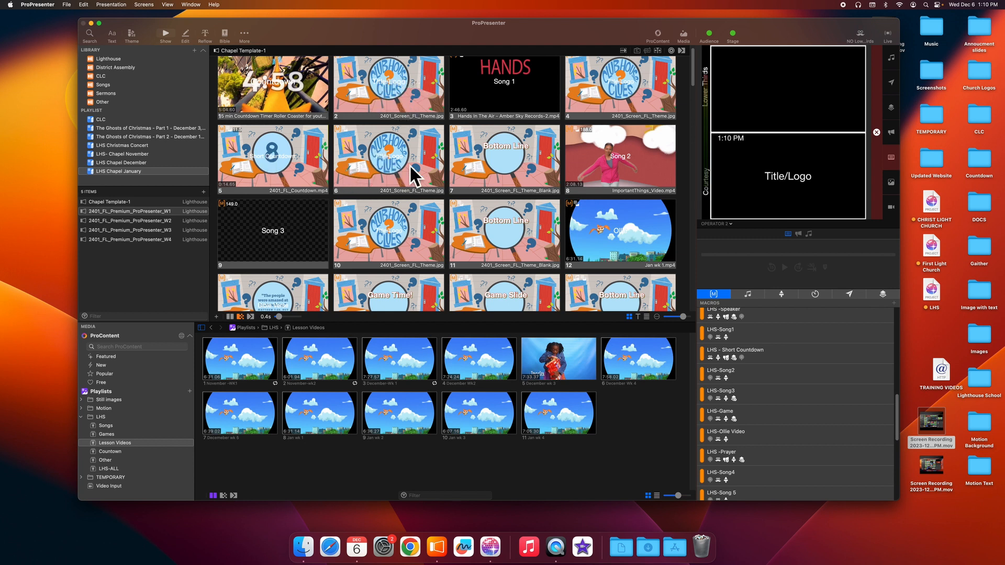
{"action": "left_click", "coordinate": [501, 152]}
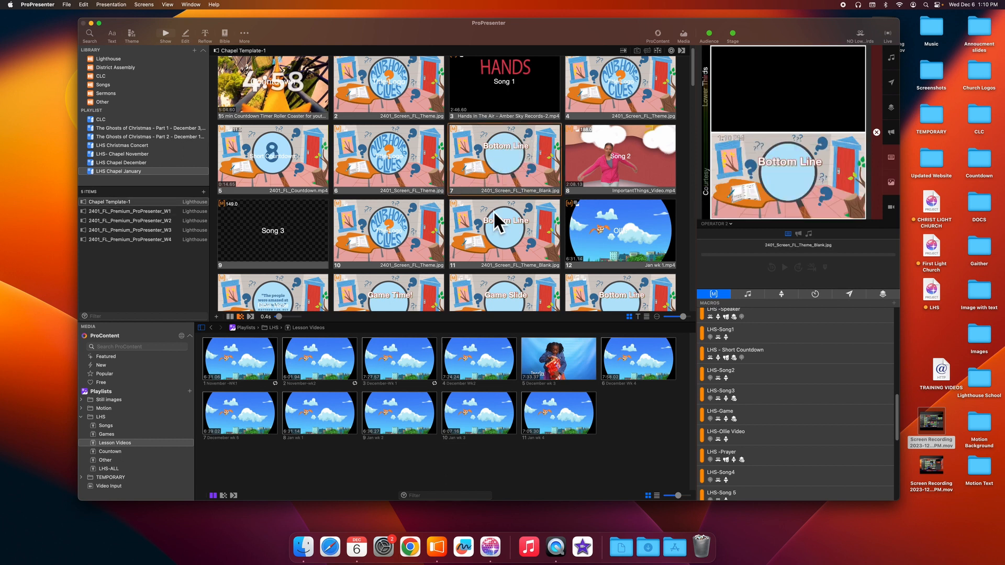
{"action": "scroll", "coordinate": [493, 212], "scroll_direction": "down", "scroll_amount": 2}
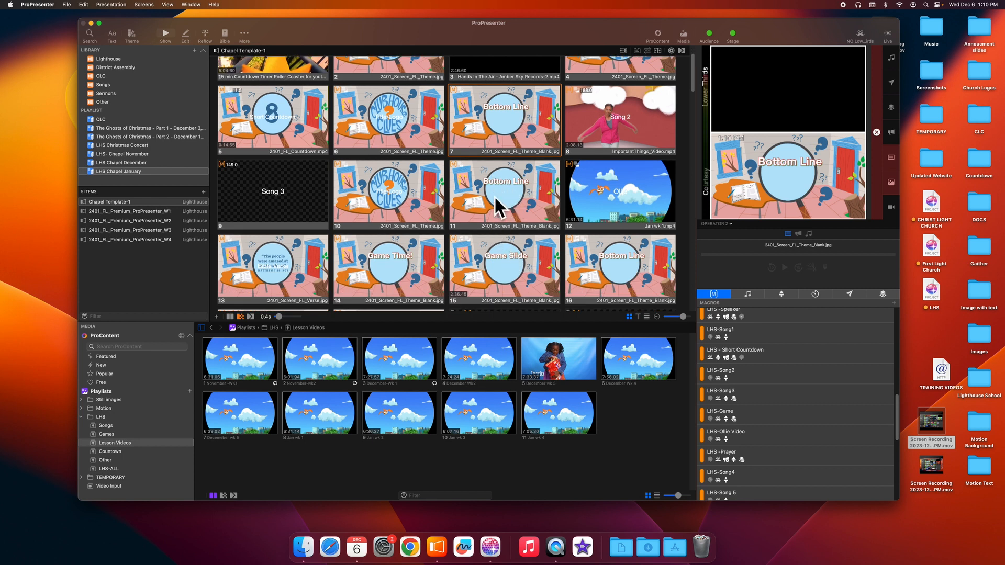
{"action": "scroll", "coordinate": [495, 198], "scroll_direction": "down", "scroll_amount": 1}
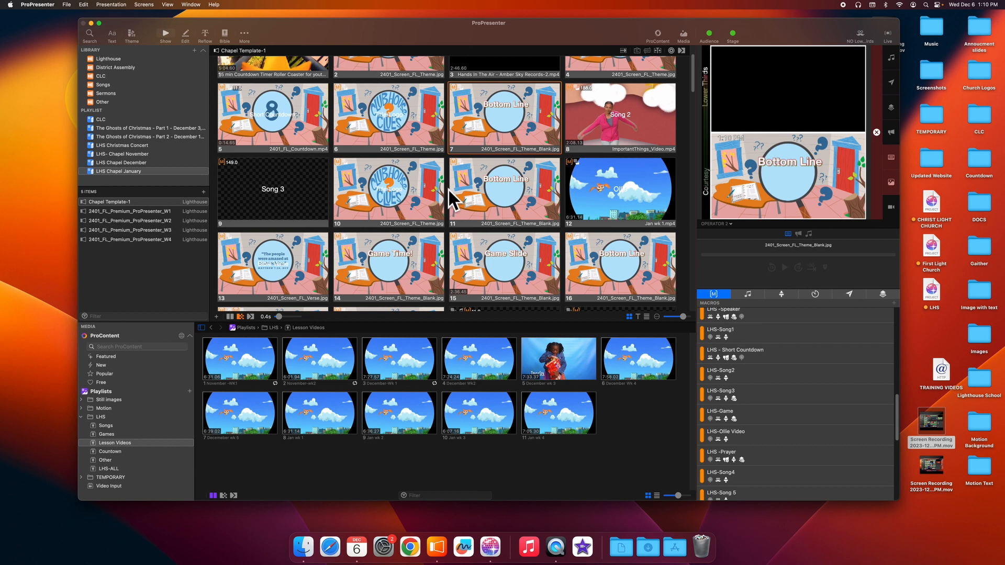
{"action": "scroll", "coordinate": [448, 188], "scroll_direction": "down", "scroll_amount": 2}
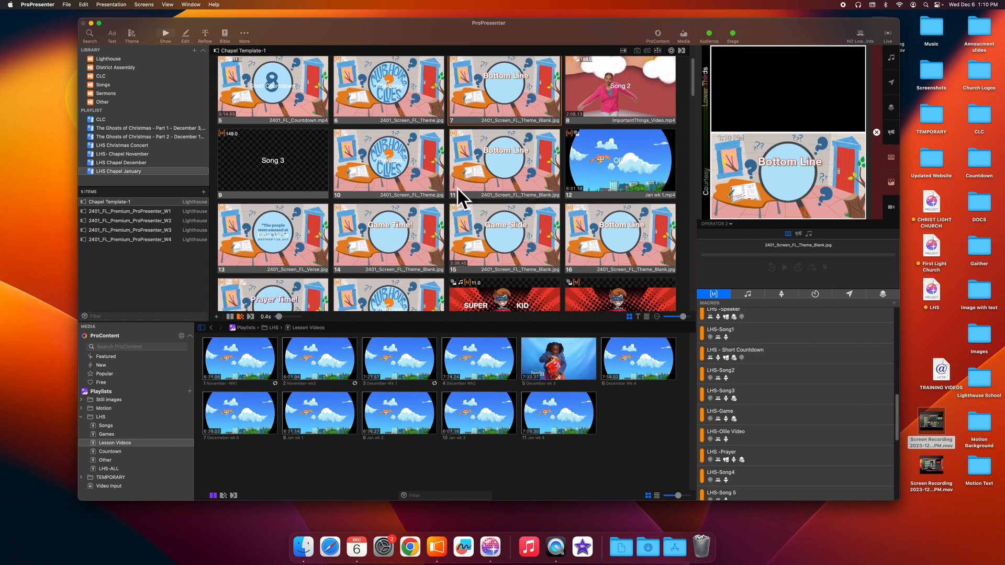
{"action": "scroll", "coordinate": [454, 186], "scroll_direction": "down", "scroll_amount": 1}
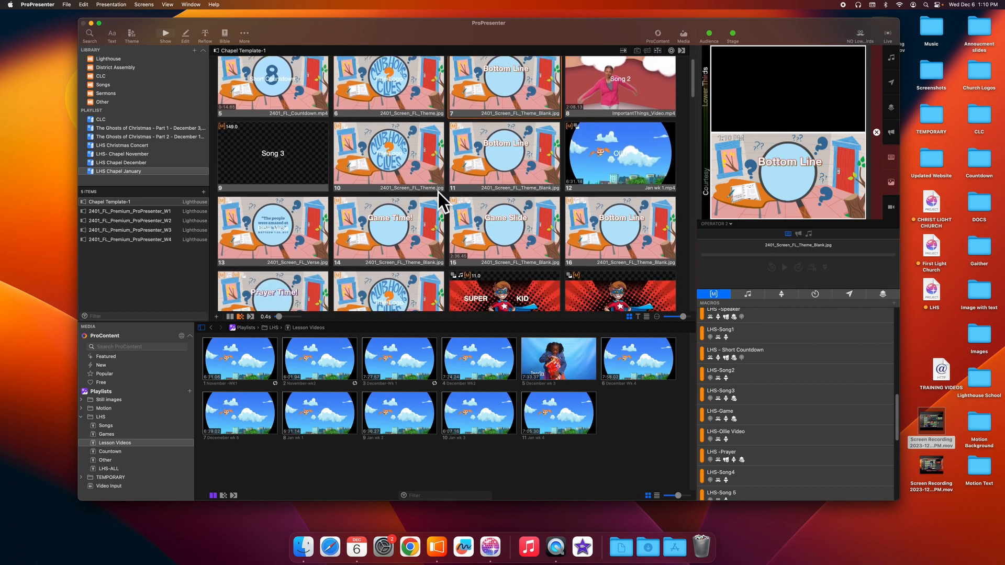
{"action": "scroll", "coordinate": [436, 190], "scroll_direction": "up", "scroll_amount": 3}
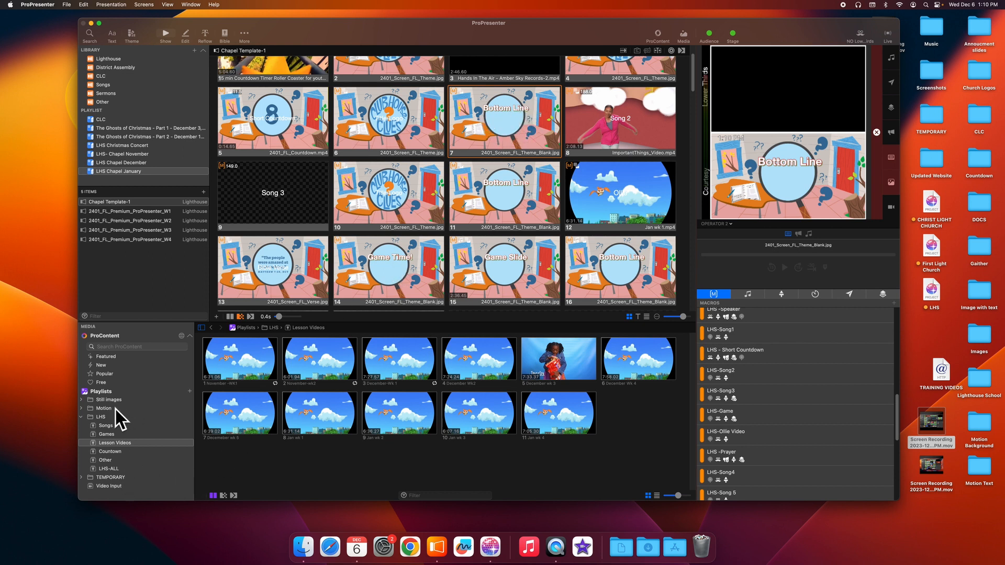
- Find the 2401_Screen_FL_Monthly image in the TEMPORARY Assets media playlist and show it on the output
{"action": "left_click", "coordinate": [82, 417]}
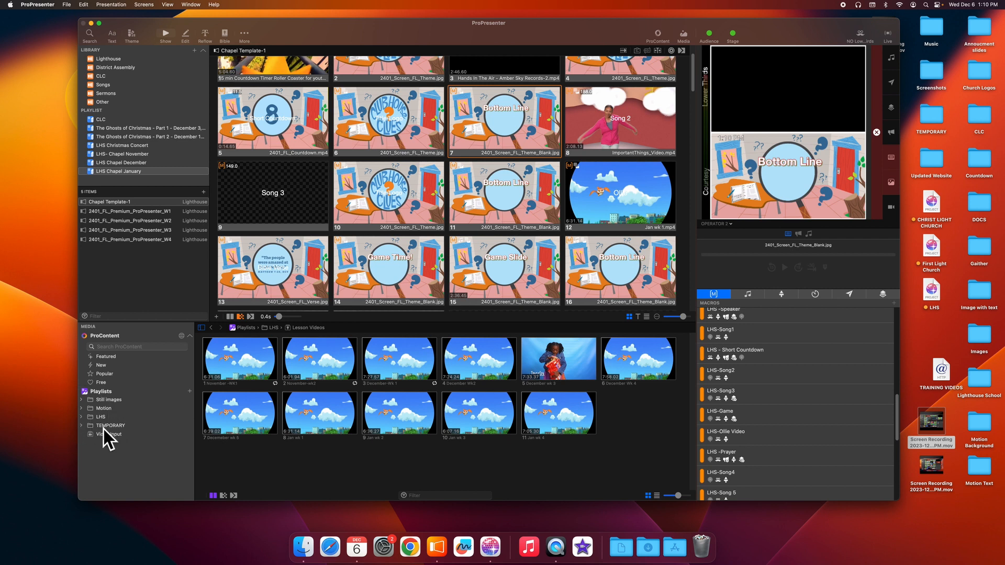
{"action": "left_click", "coordinate": [86, 427]}
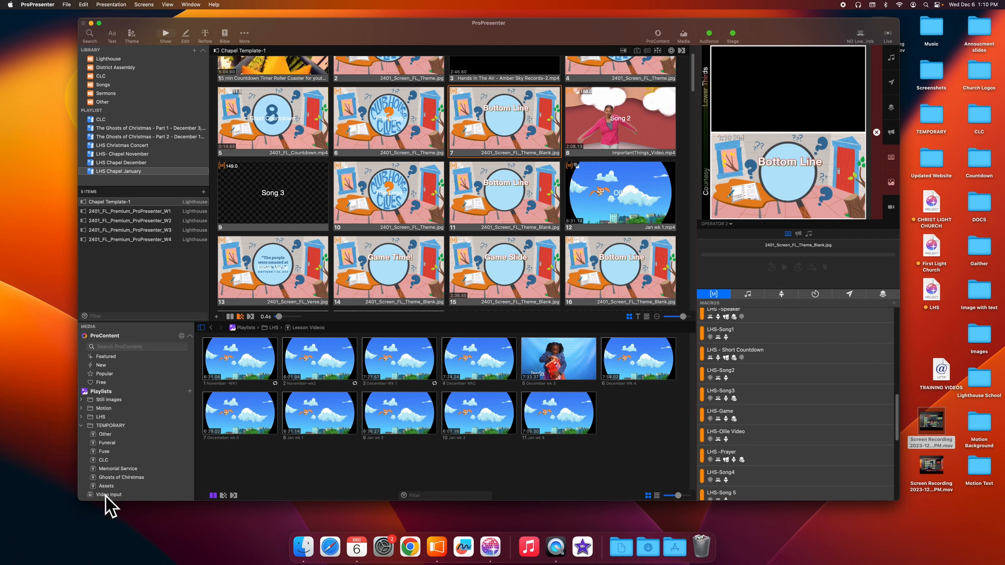
{"action": "left_click", "coordinate": [107, 487]}
{"action": "scroll", "coordinate": [394, 440], "scroll_direction": "down", "scroll_amount": 5}
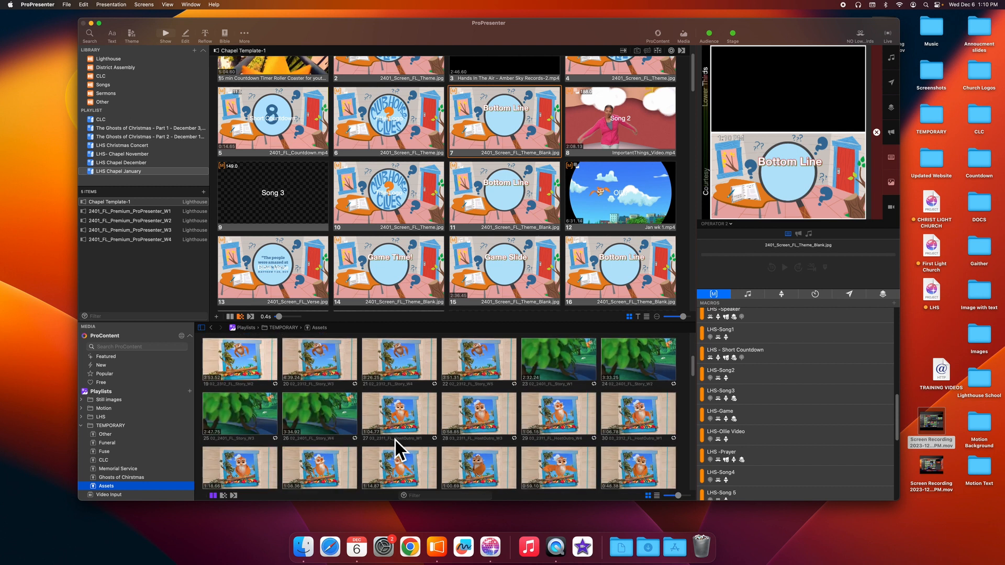
{"action": "scroll", "coordinate": [395, 440], "scroll_direction": "down", "scroll_amount": 10}
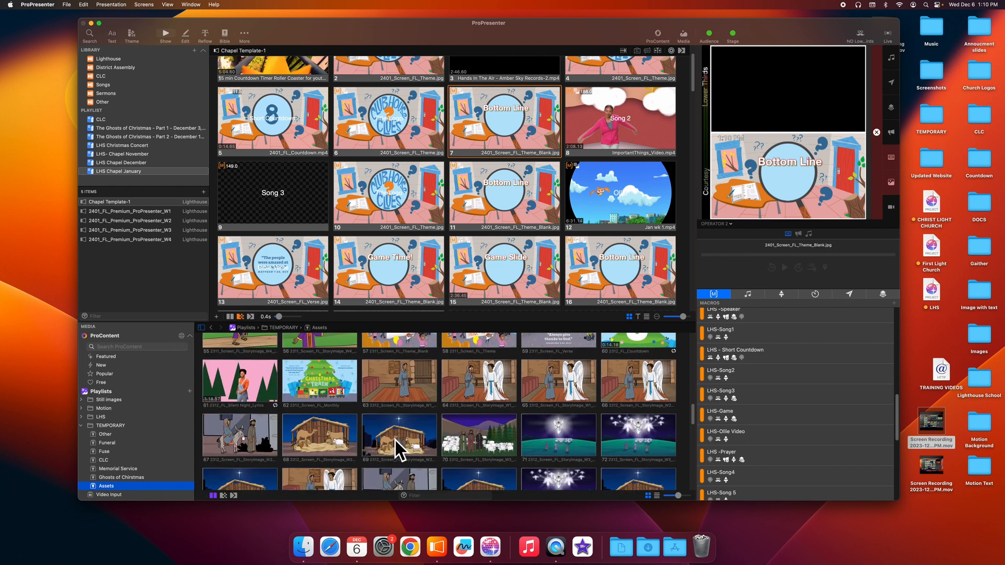
{"action": "scroll", "coordinate": [395, 440], "scroll_direction": "down", "scroll_amount": 5}
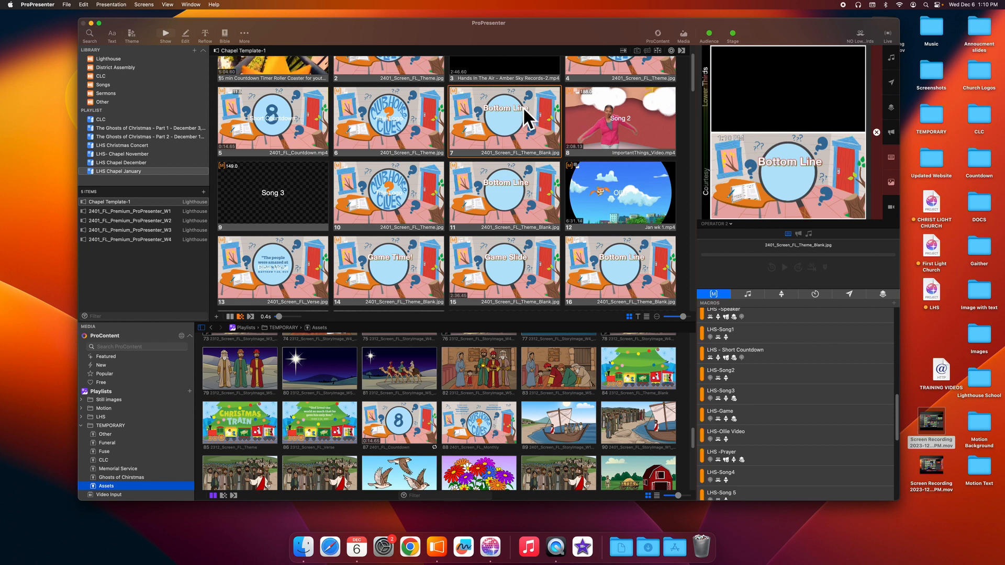
{"action": "left_click", "coordinate": [486, 426]}
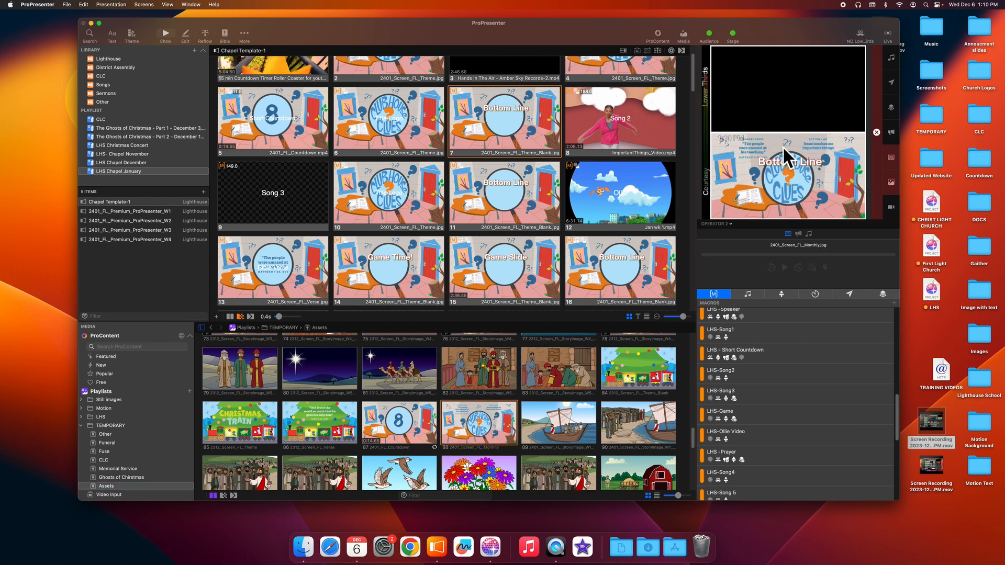
- Switch the preview to Main Output to read the monthly image, and bring back the Bottom Line slide 7
{"action": "left_click", "coordinate": [726, 230]}
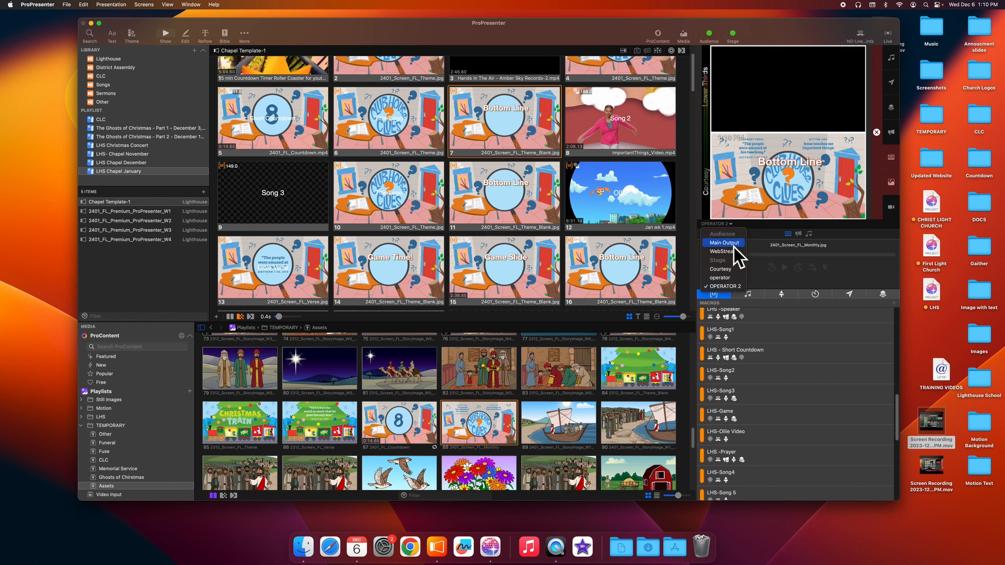
{"action": "left_click", "coordinate": [734, 246]}
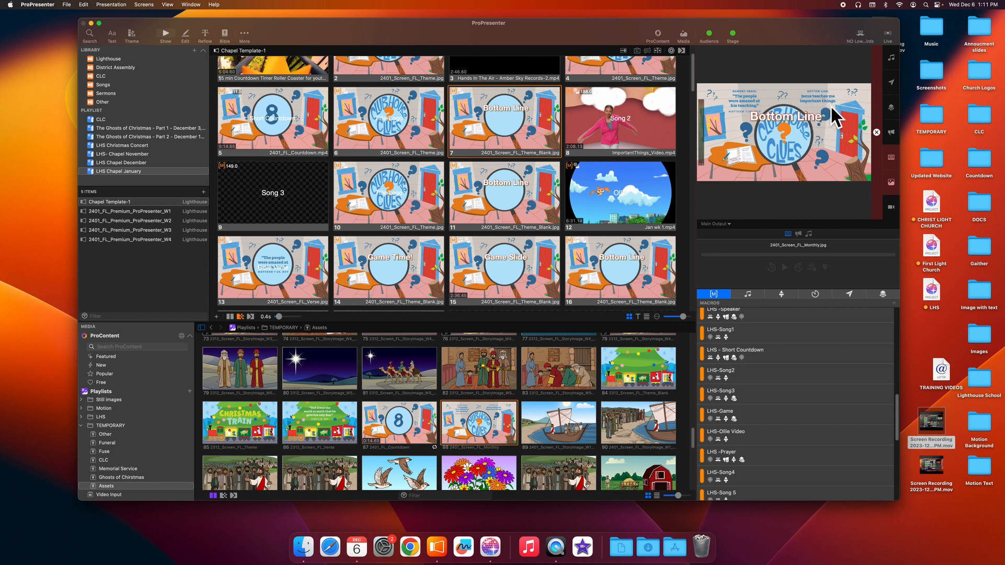
{"action": "left_click", "coordinate": [510, 128]}
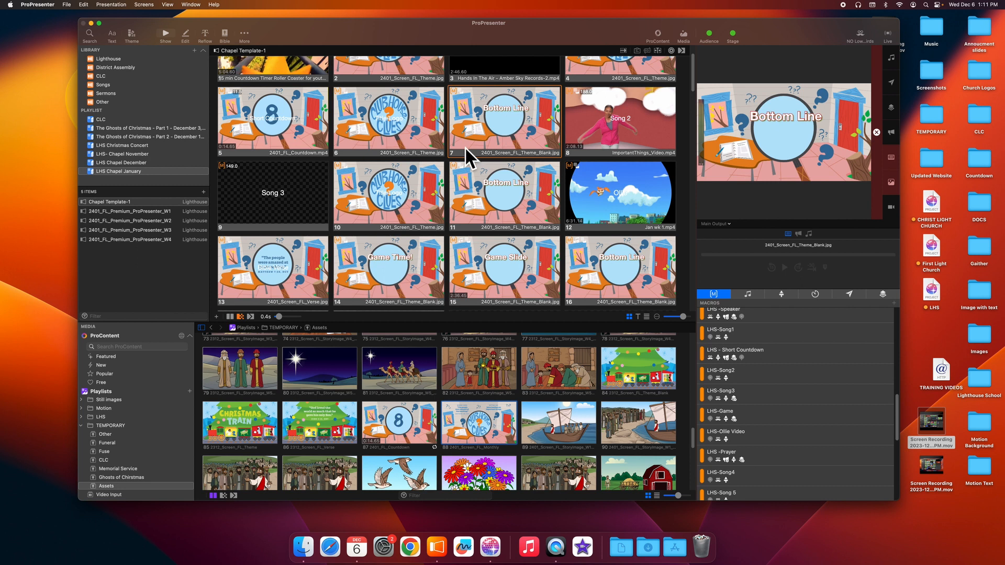
- Open Chapel Template-1 in the slide editor and remove the Countdown placeholder text from slide 1
{"action": "scroll", "coordinate": [464, 146], "scroll_direction": "up", "scroll_amount": 2}
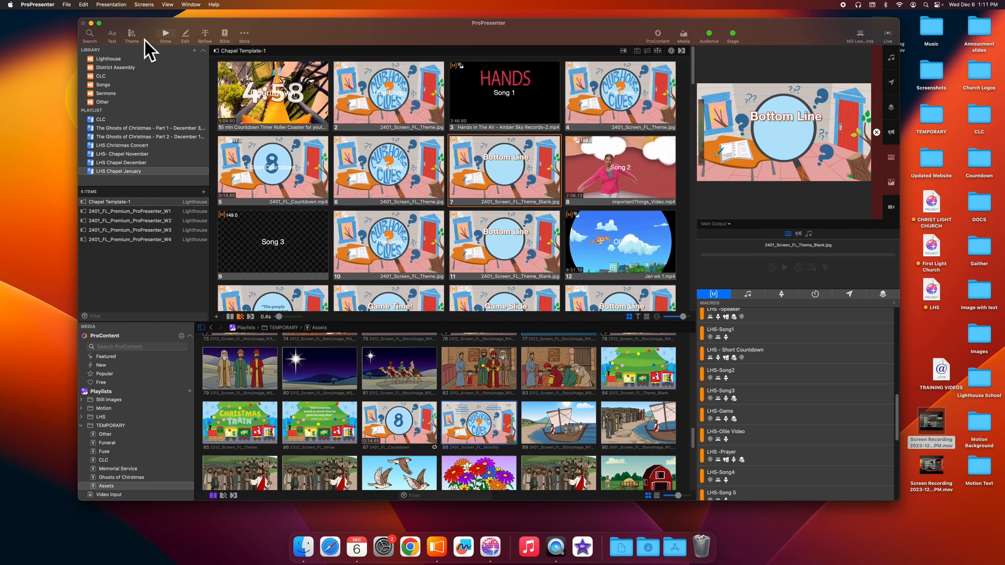
{"action": "left_click", "coordinate": [349, 87]}
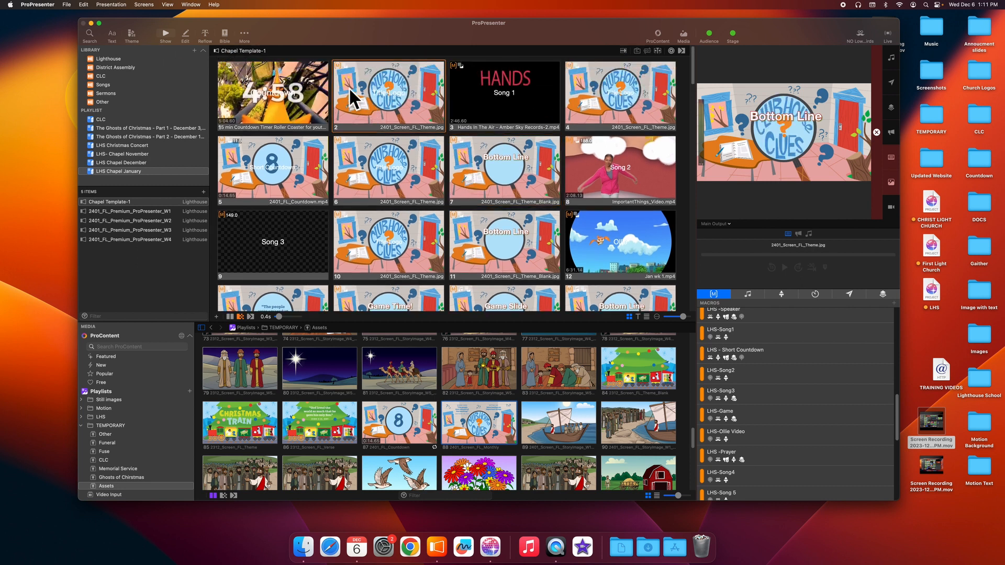
{"action": "left_click", "coordinate": [190, 39]}
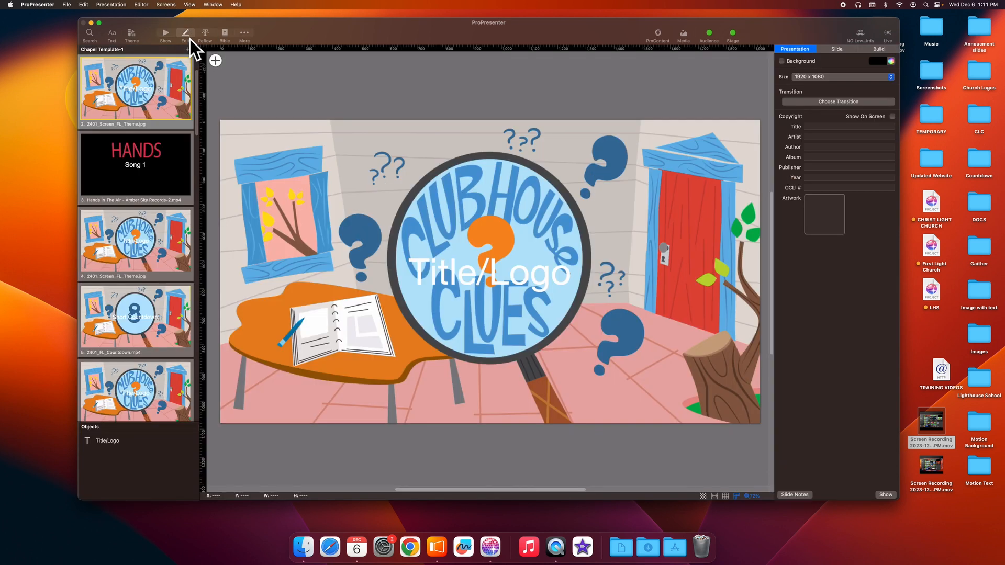
{"action": "scroll", "coordinate": [176, 162], "scroll_direction": "up", "scroll_amount": 2}
{"action": "left_click", "coordinate": [162, 116]}
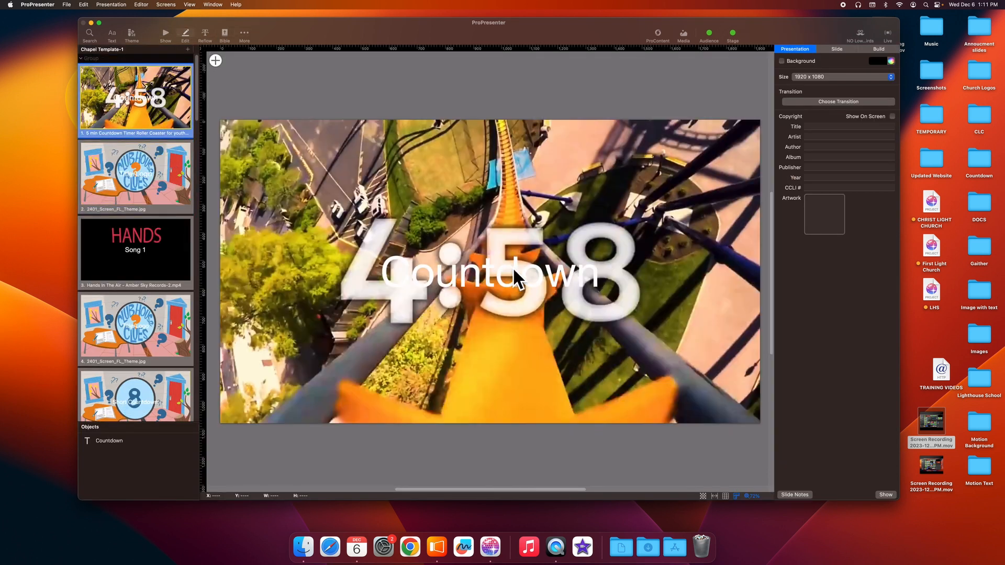
{"action": "left_click", "coordinate": [508, 273]}
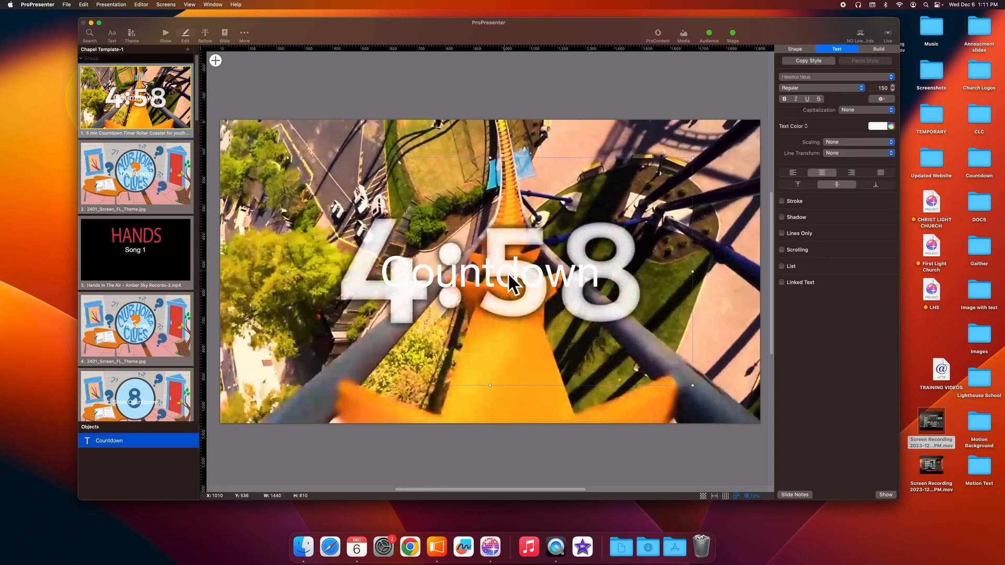
- Delete the Title/Logo placeholder text from slide 2 and the Song 1 placeholder text from slide 3
{"action": "left_click", "coordinate": [137, 174]}
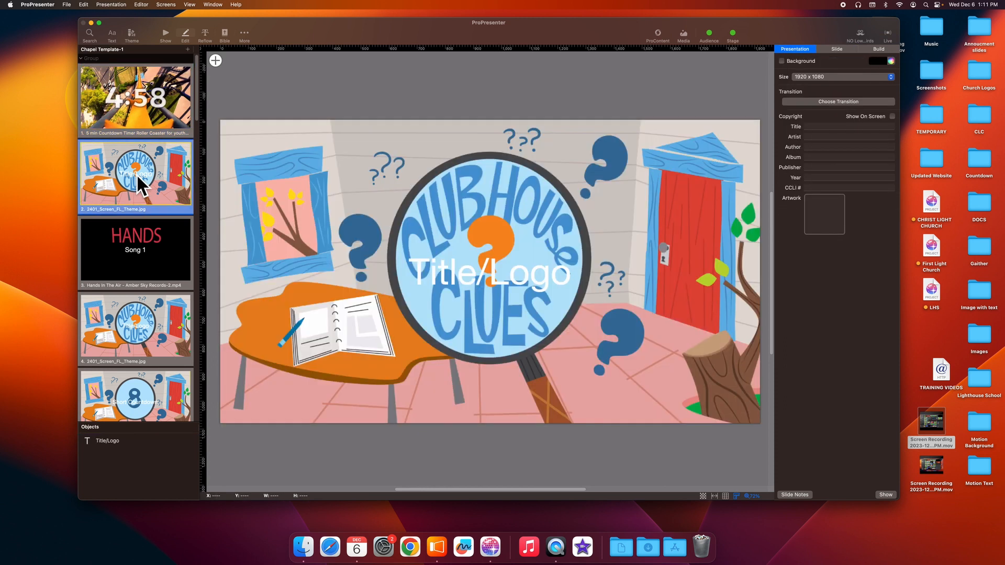
{"action": "left_click", "coordinate": [511, 267]}
{"action": "left_click", "coordinate": [186, 270]}
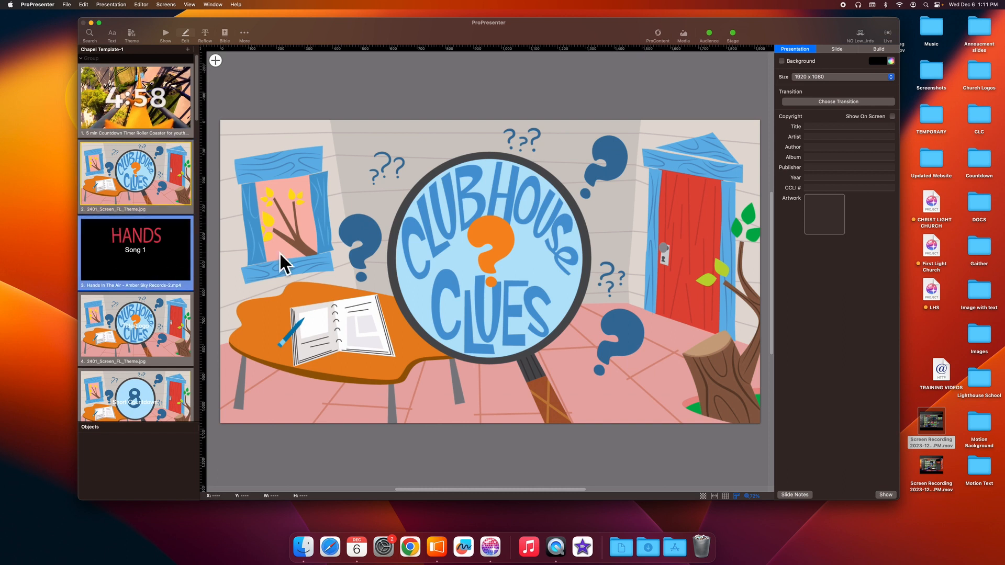
{"action": "left_click", "coordinate": [463, 274]}
- Delete the placeholder text from the Clubhouse Clues theme slides 4 and 6
{"action": "left_click", "coordinate": [155, 335]}
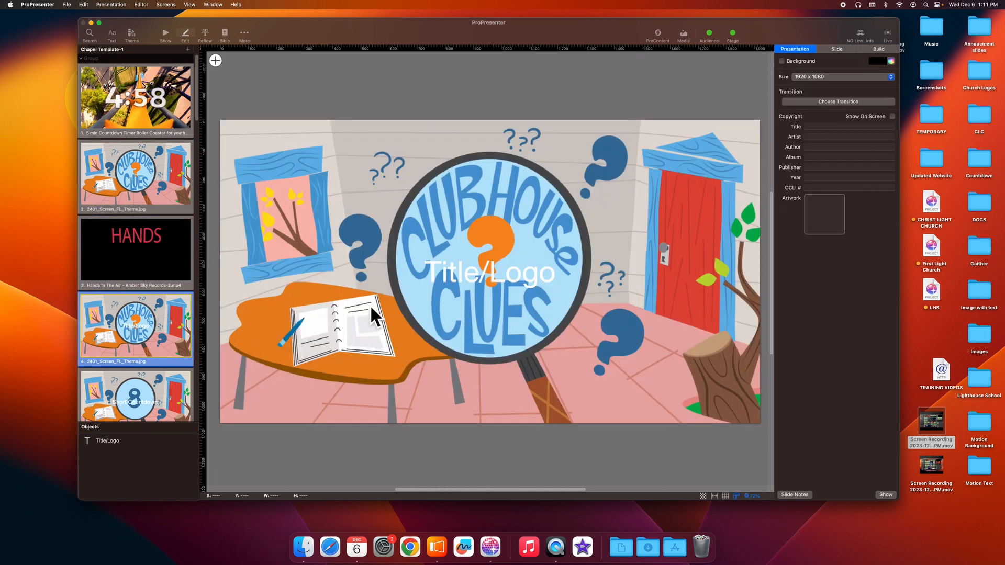
{"action": "left_click", "coordinate": [492, 287]}
{"action": "key", "text": "BackSpace"}
{"action": "scroll", "coordinate": [177, 285], "scroll_direction": "down", "scroll_amount": 15}
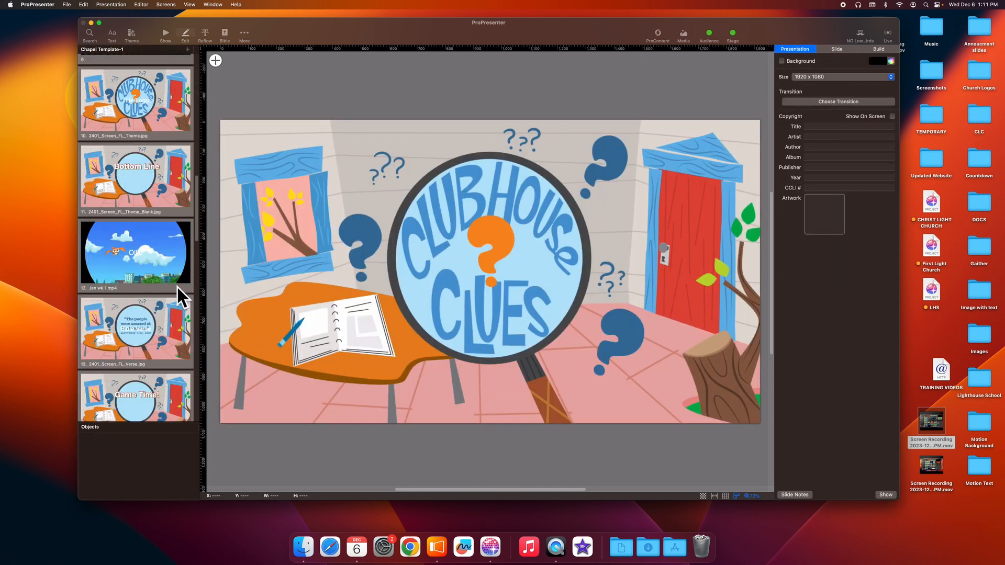
{"action": "scroll", "coordinate": [154, 190], "scroll_direction": "up", "scroll_amount": 15}
{"action": "left_click", "coordinate": [172, 107]}
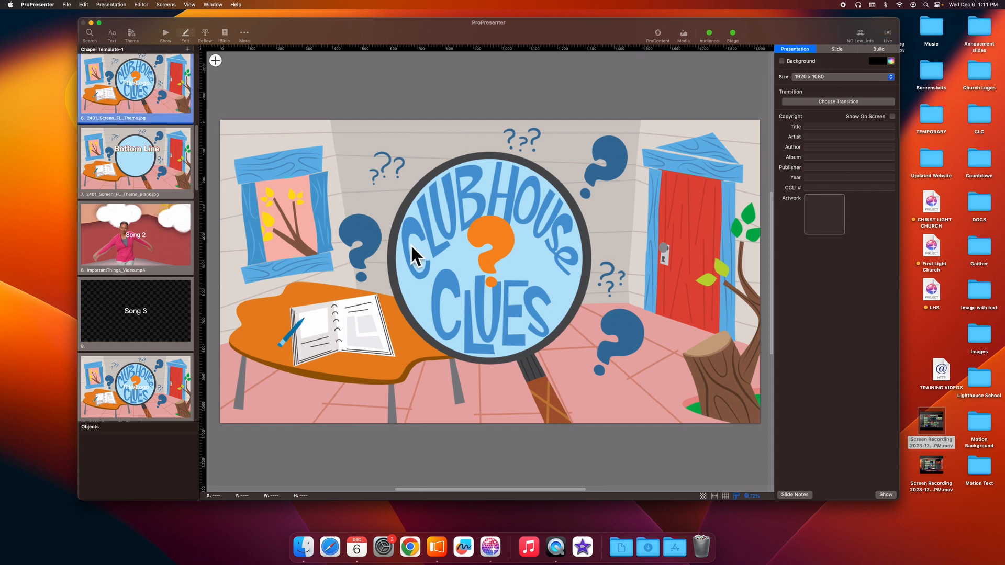
{"action": "left_click", "coordinate": [463, 275]}
{"action": "key", "text": "BackSpace"}
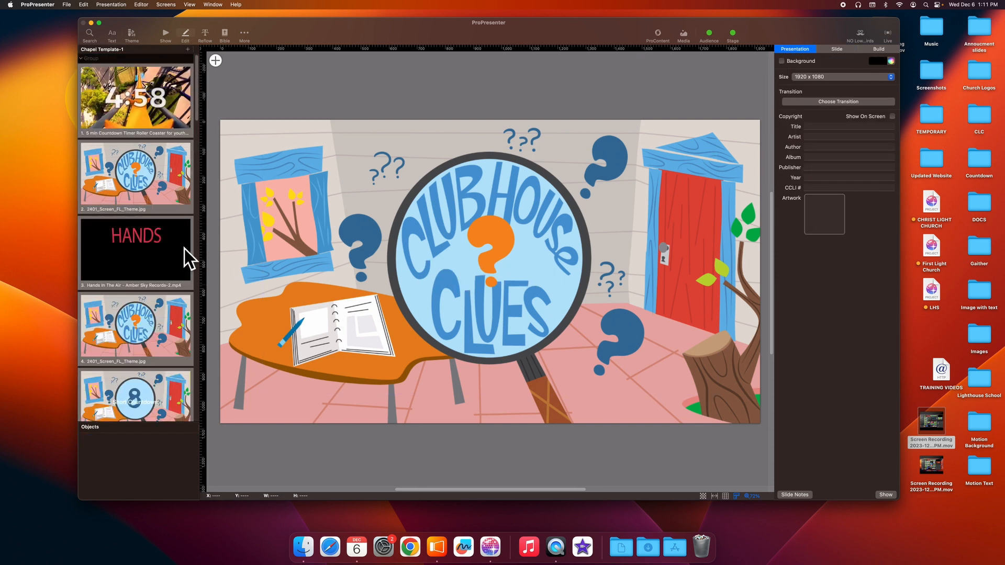
- Remove the Short Countdown placeholder text from slide 5
{"action": "scroll", "coordinate": [184, 245], "scroll_direction": "down", "scroll_amount": 6}
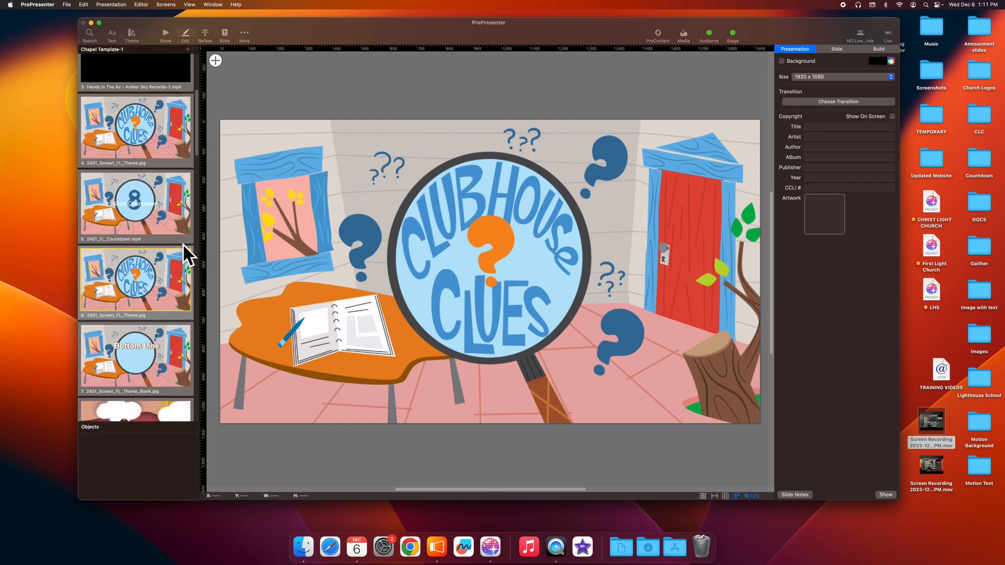
{"action": "left_click", "coordinate": [165, 199]}
{"action": "left_click", "coordinate": [308, 264]}
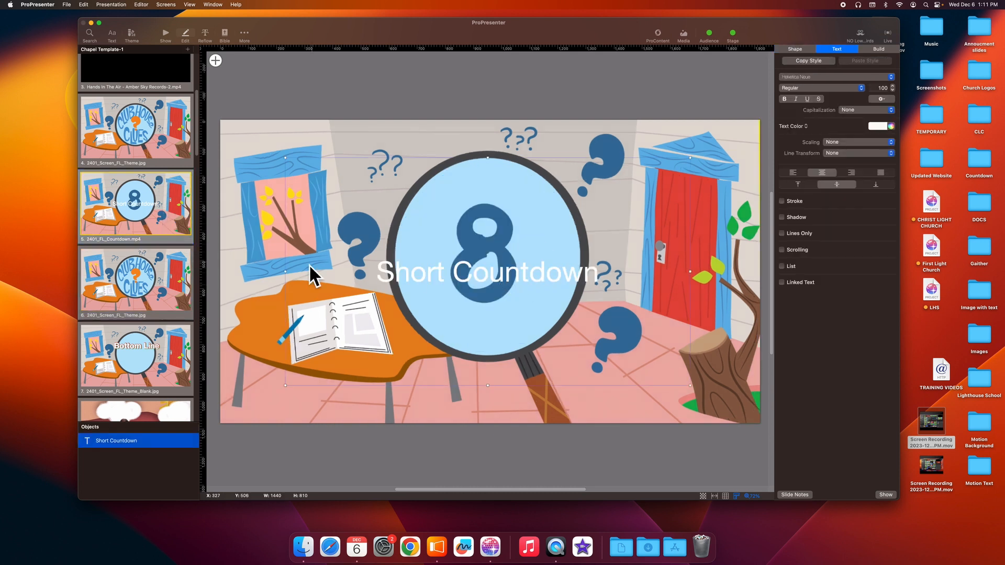
- Replace the Bottom Line placeholder on slide 7 with the text "Jesus Teaches Me Important Things"
{"action": "left_click", "coordinate": [147, 338]}
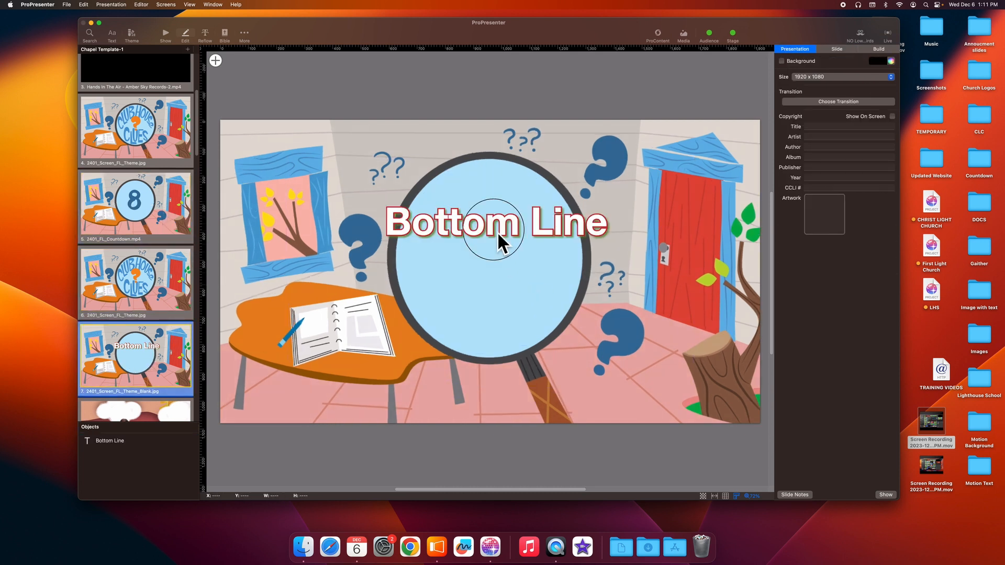
{"action": "left_click", "coordinate": [498, 231]}
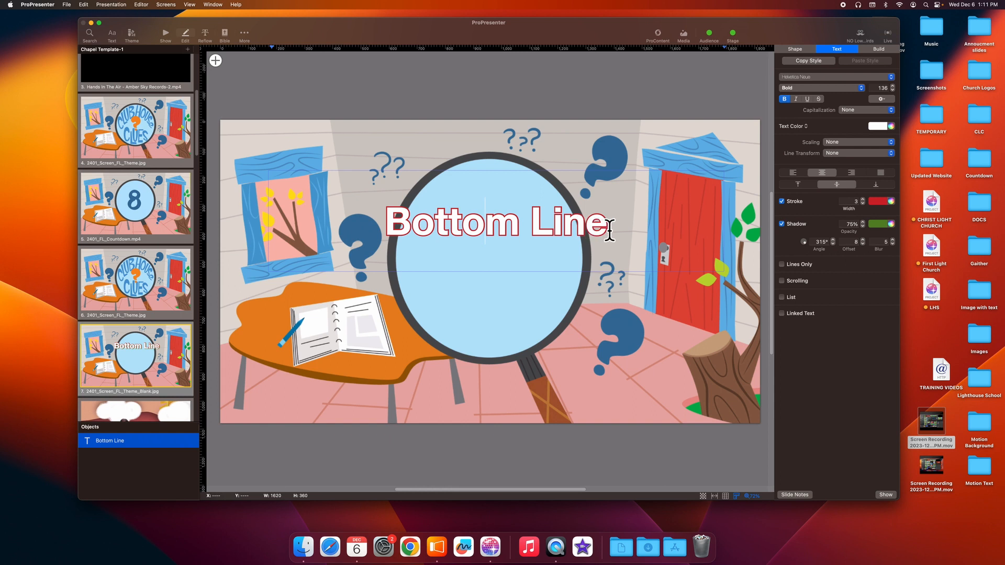
{"action": "left_click_drag", "start_coordinate": [610, 230], "coordinate": [385, 232]}
{"action": "type", "text": "Jesus"}
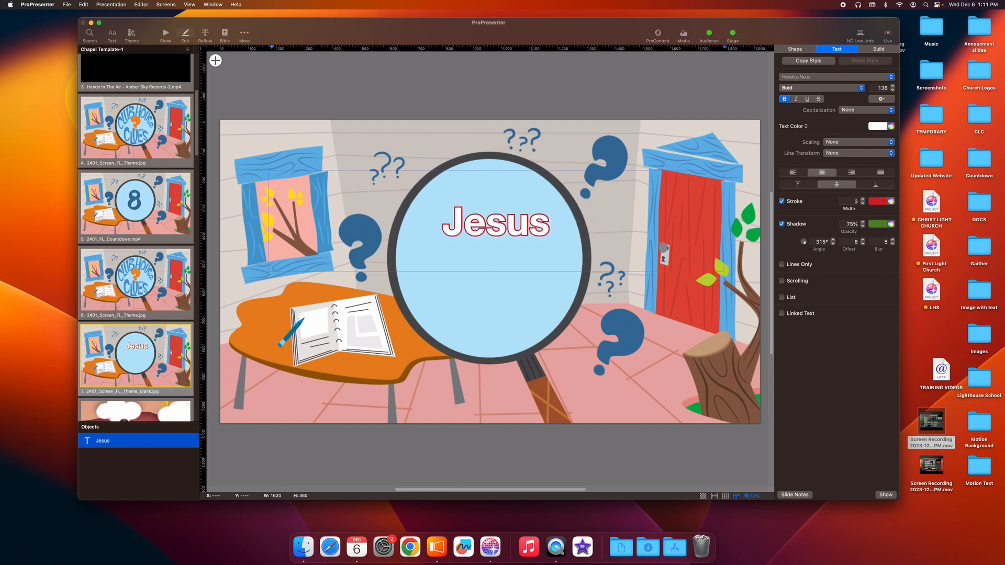
{"action": "type", "text": " Teaches"}
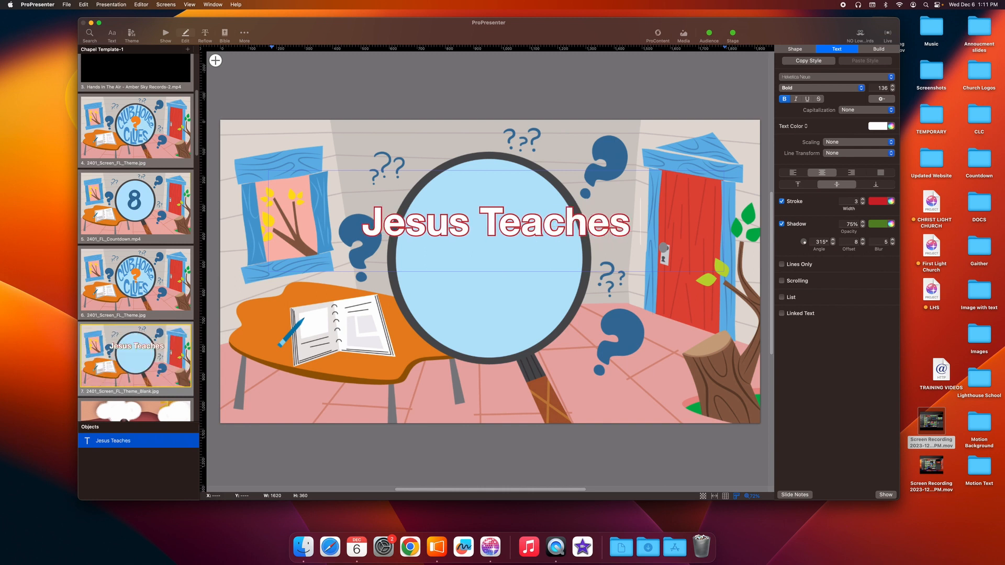
{"action": "type", "text": " Me Im"}
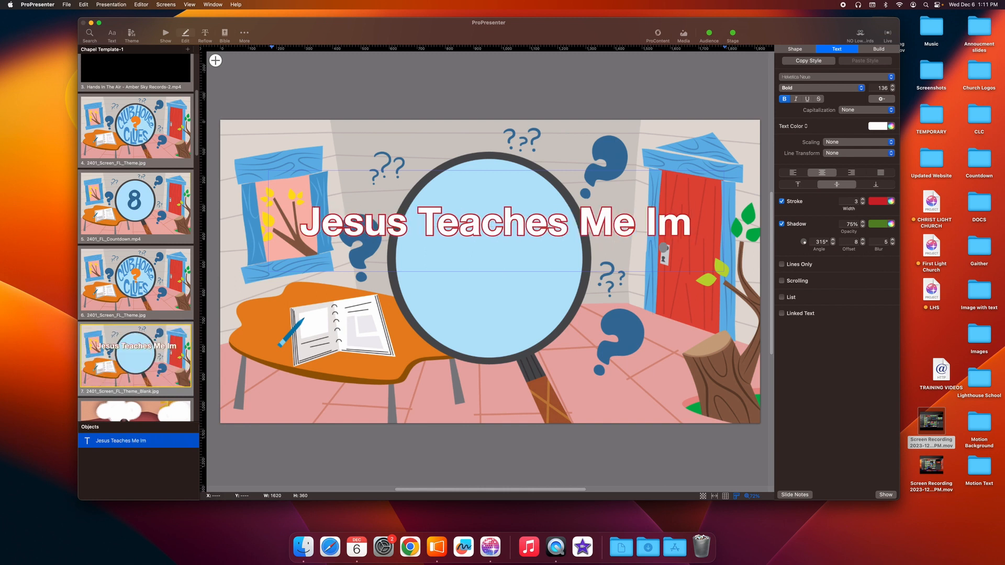
{"action": "type", "text": "portant"}
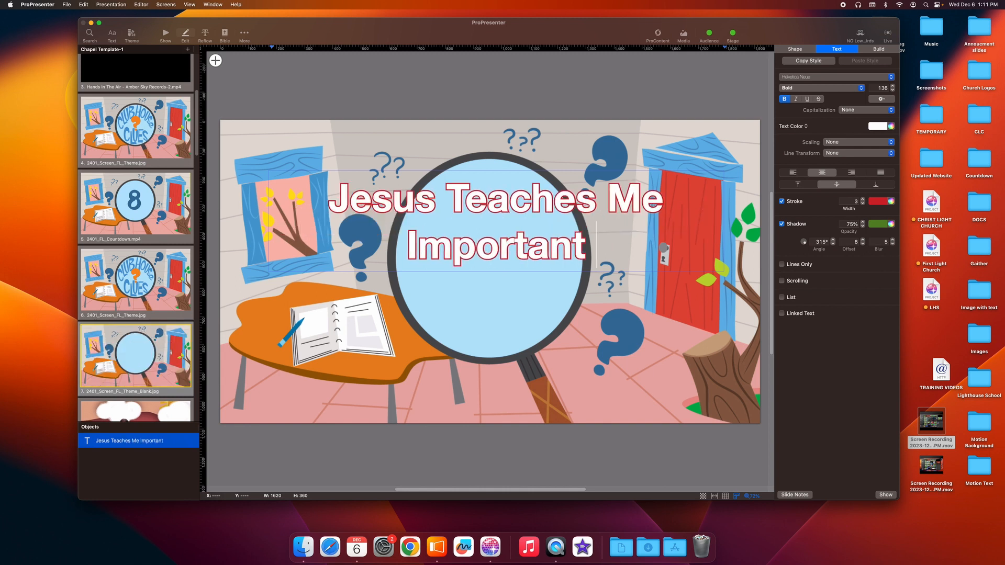
{"action": "type", "text": " Things"}
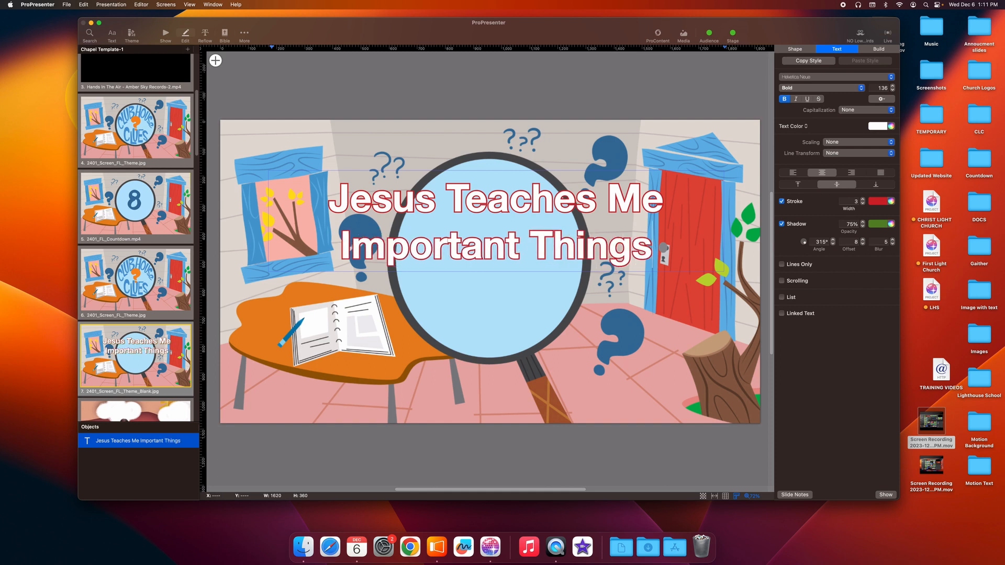
- Display the 2401_Screen_FL_Monthly image to check the bottom line wording, and return to the slide editor
{"action": "left_click", "coordinate": [165, 35]}
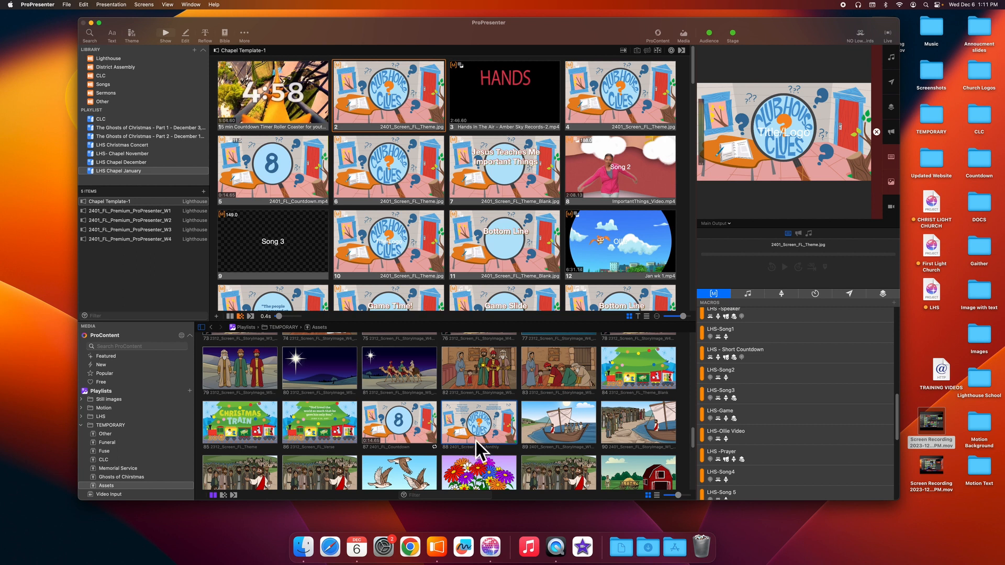
{"action": "left_click", "coordinate": [476, 441]}
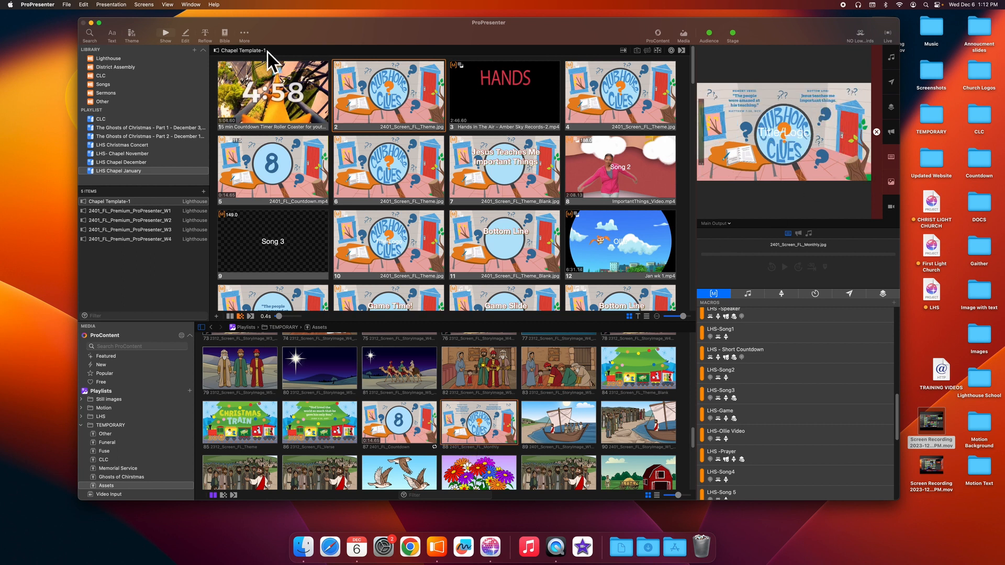
{"action": "left_click", "coordinate": [191, 35]}
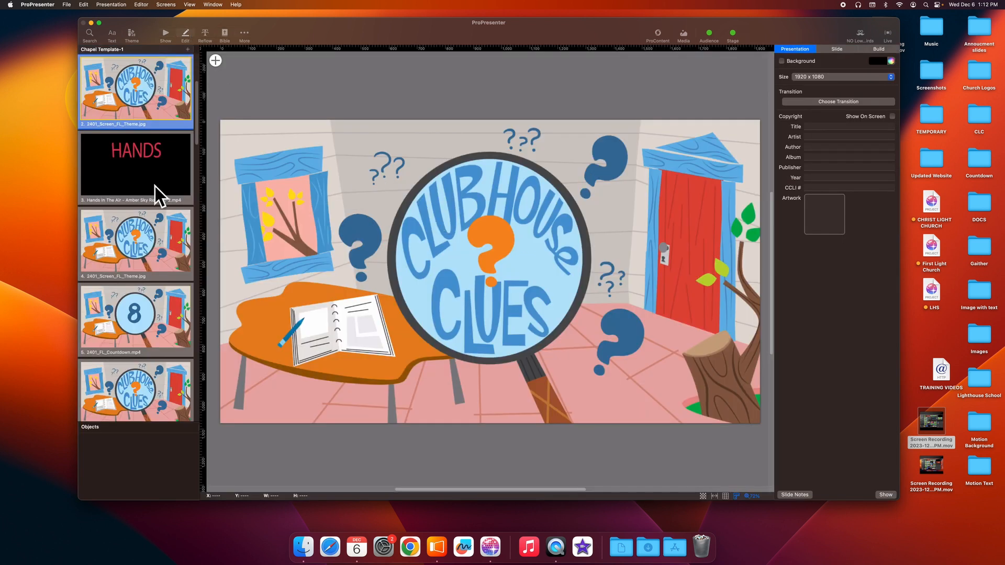
- Remove the bold style from slide 7's bottom line text and set its text color to dark blue
{"action": "scroll", "coordinate": [151, 259], "scroll_direction": "down", "scroll_amount": 10}
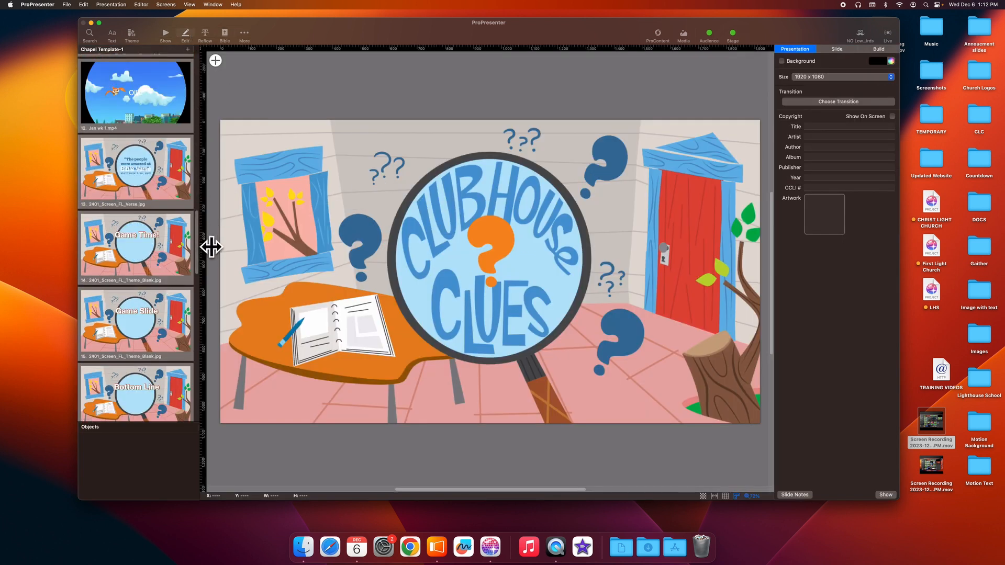
{"action": "left_click_drag", "start_coordinate": [202, 236], "coordinate": [208, 163]}
{"action": "left_click", "coordinate": [189, 151]}
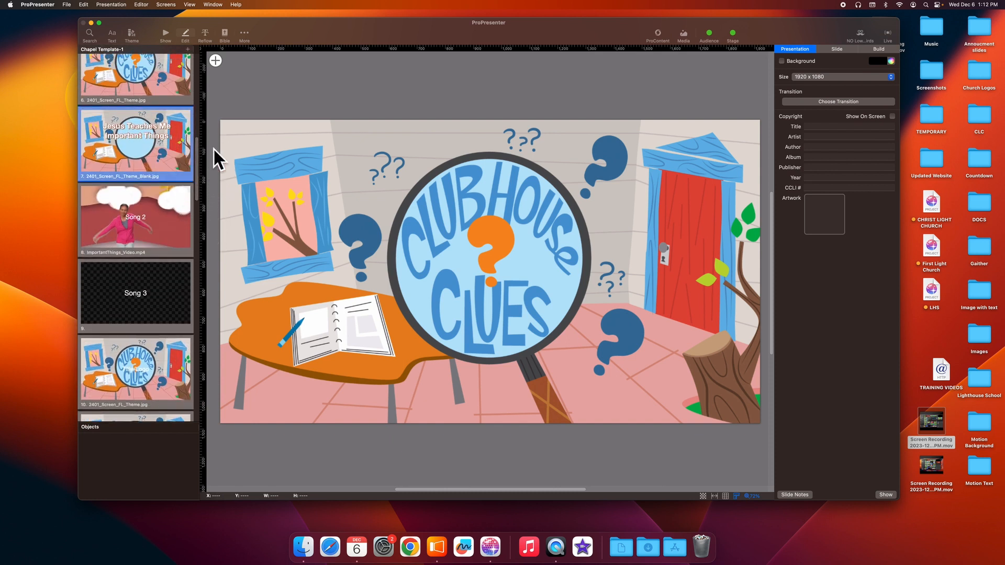
{"action": "left_click", "coordinate": [529, 236]}
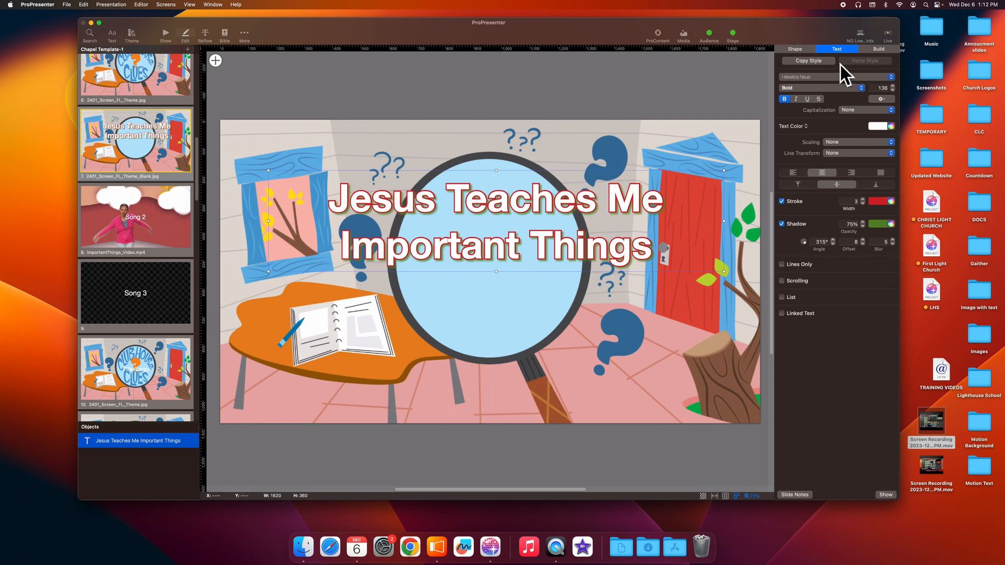
{"action": "left_click", "coordinate": [788, 102]}
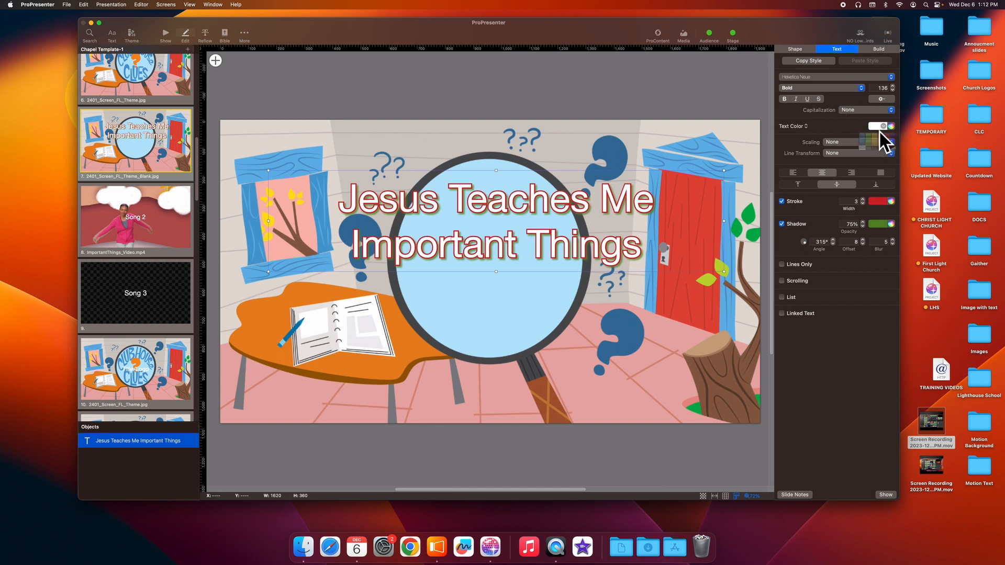
{"action": "left_click", "coordinate": [882, 128]}
{"action": "left_click", "coordinate": [841, 167]}
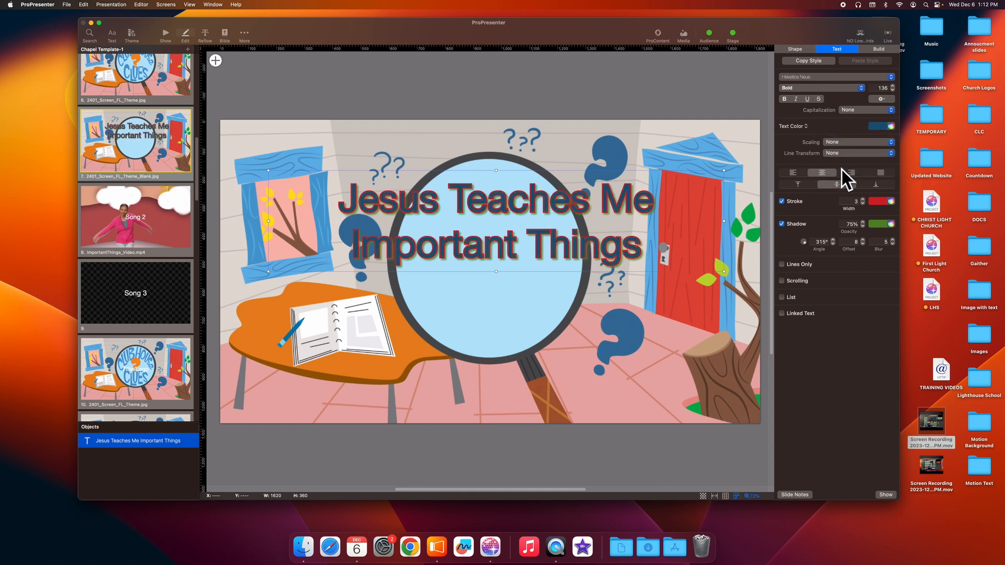
- Set the bottom line text's stroke color to white and its shadow color to black
{"action": "left_click", "coordinate": [883, 206]}
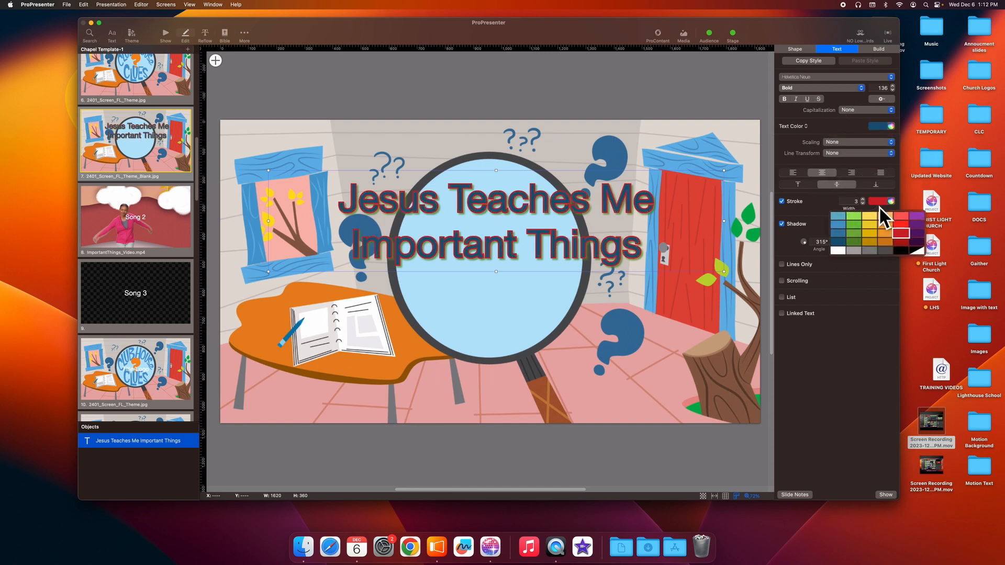
{"action": "left_click", "coordinate": [843, 256]}
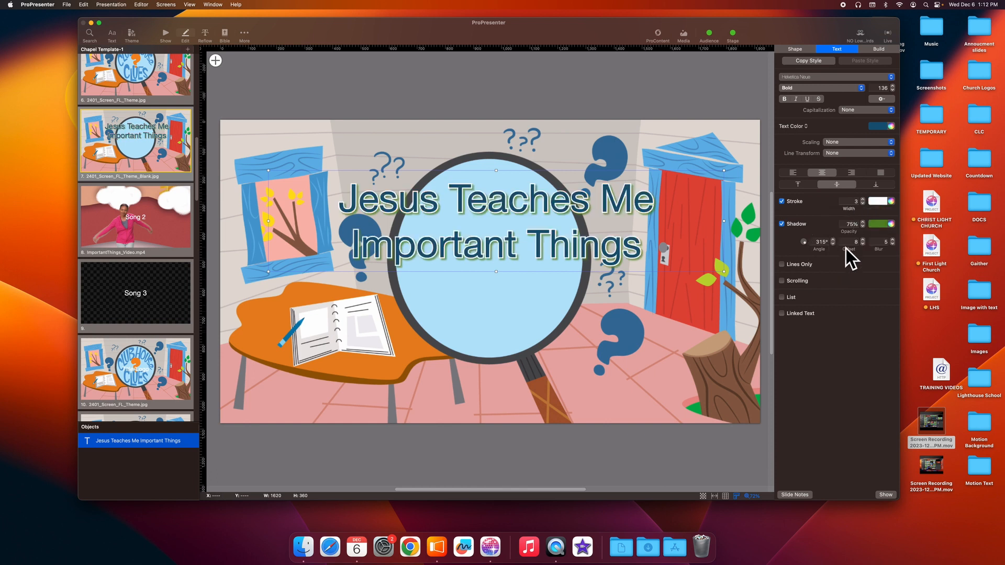
{"action": "left_click", "coordinate": [782, 225]}
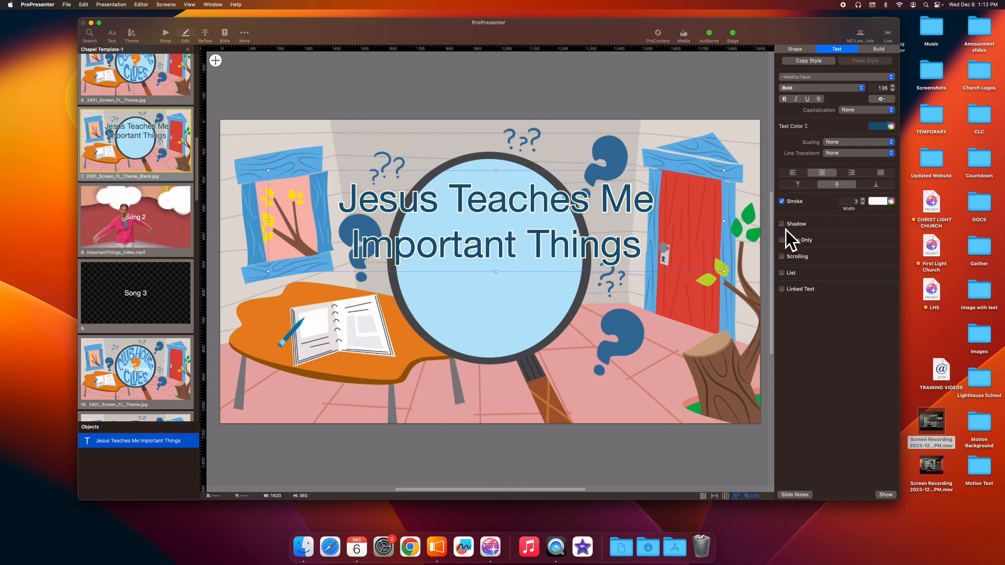
{"action": "left_click", "coordinate": [781, 225]}
{"action": "left_click", "coordinate": [876, 226]}
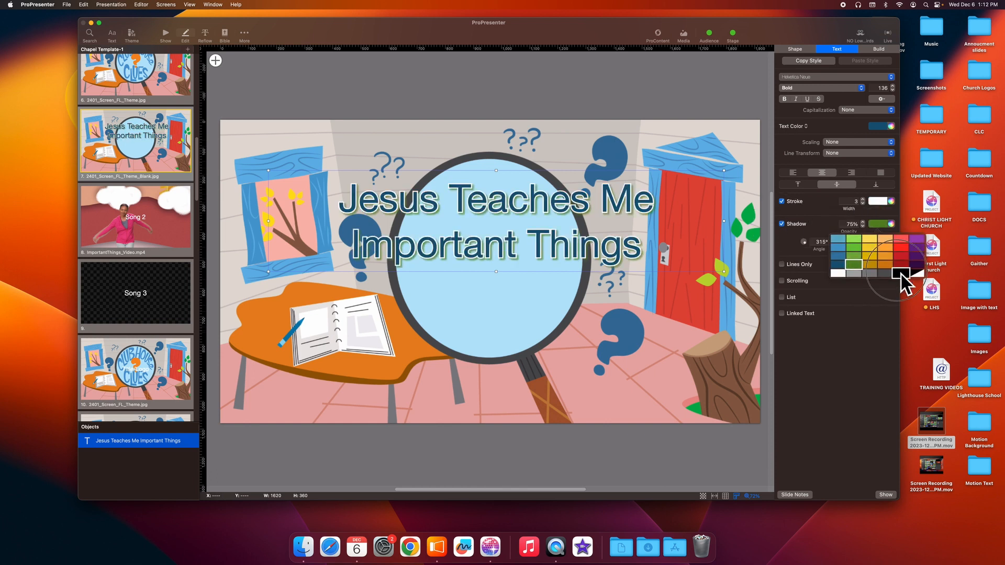
{"action": "left_click", "coordinate": [900, 274]}
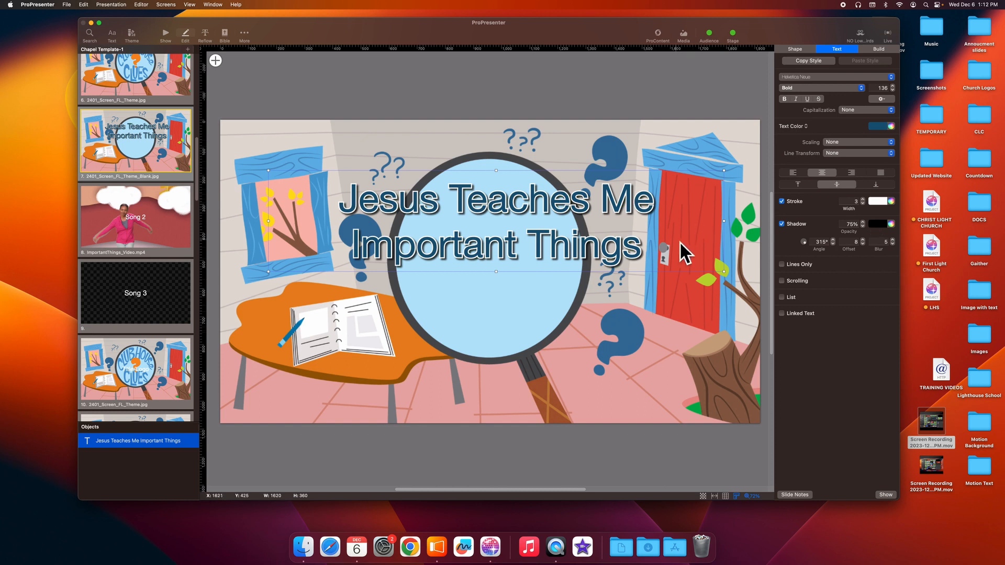
- Resize slide 7's text box to about 763 by 537 and move it over the magnifying glass
{"action": "left_click_drag", "start_coordinate": [732, 231], "coordinate": [567, 231]}
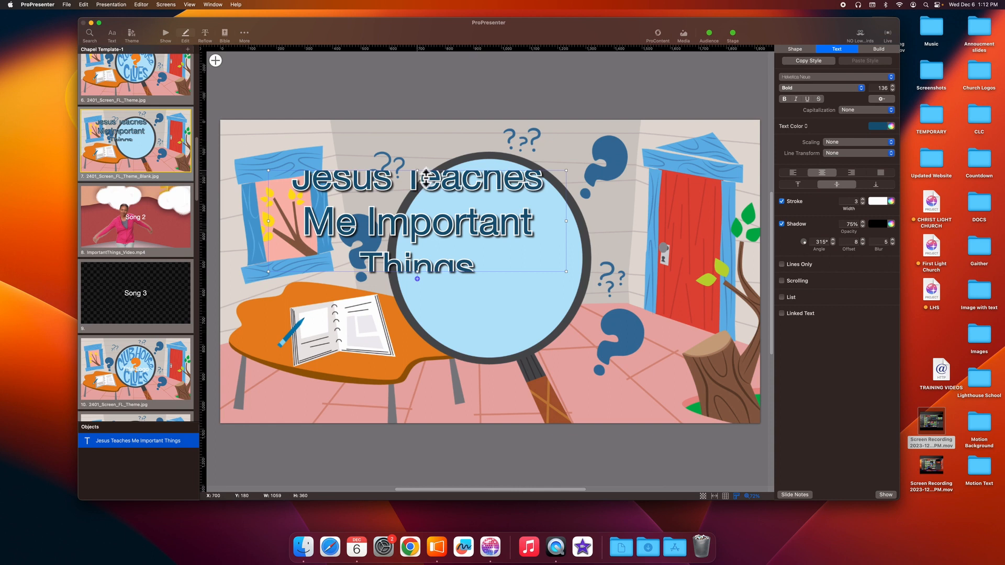
{"action": "left_click_drag", "start_coordinate": [417, 170], "coordinate": [429, 124]}
{"action": "left_click_drag", "start_coordinate": [418, 199], "coordinate": [492, 254]}
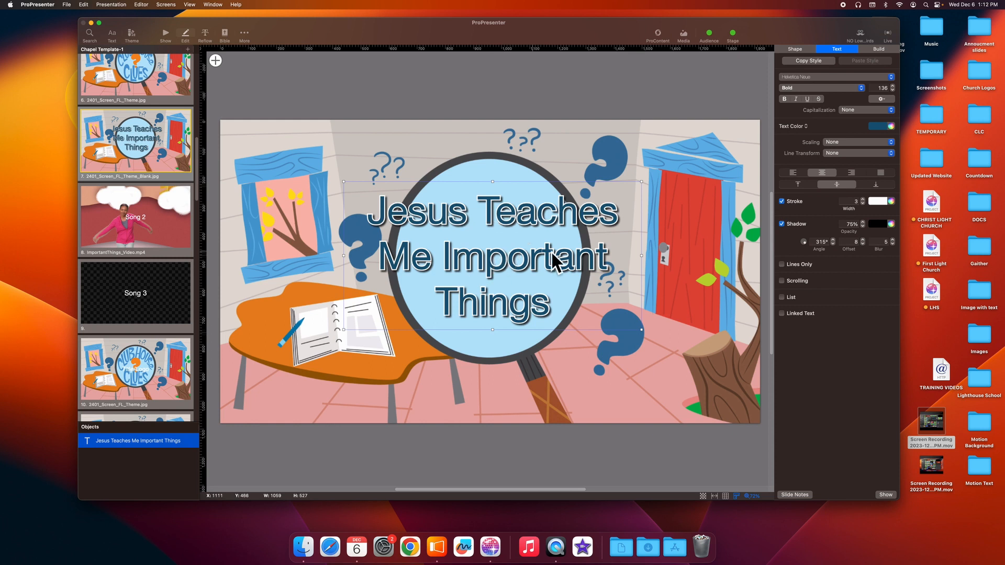
{"action": "left_click_drag", "start_coordinate": [642, 182], "coordinate": [582, 196]}
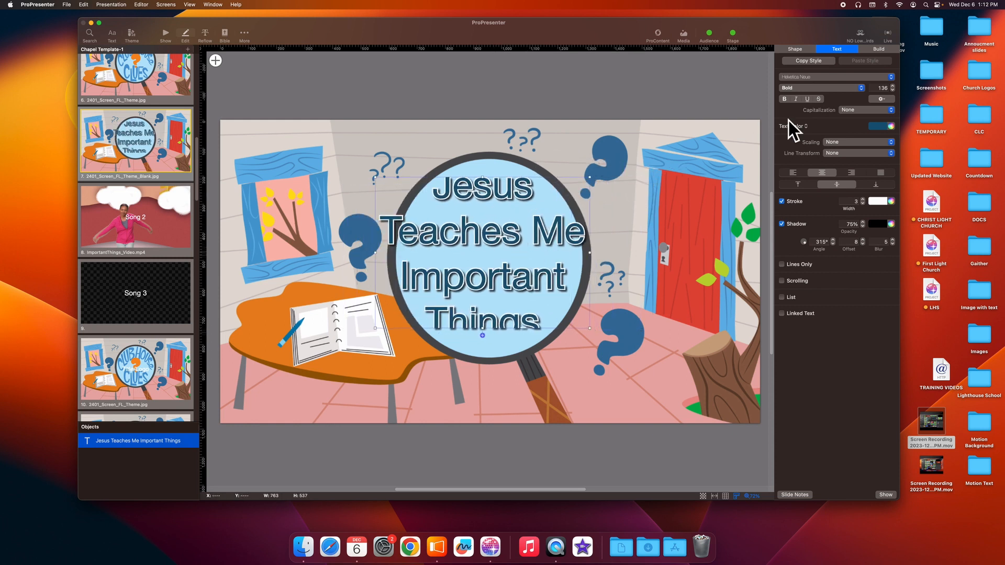
- Set the text scaling to "Text up or down" and fit the text box, about 726 by 567, centered over the magnifying glass lens
{"action": "left_click", "coordinate": [840, 146]}
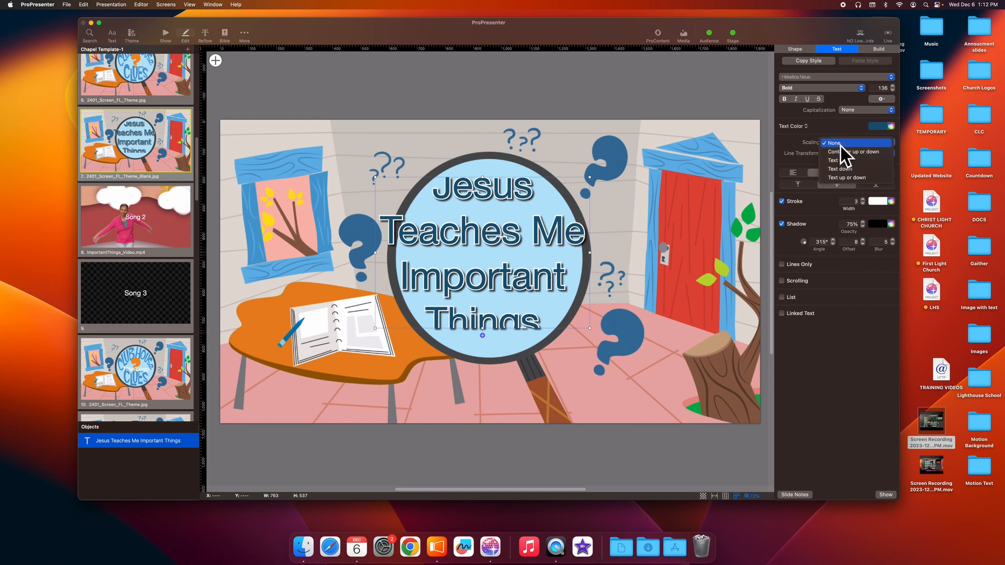
{"action": "left_click", "coordinate": [858, 178]}
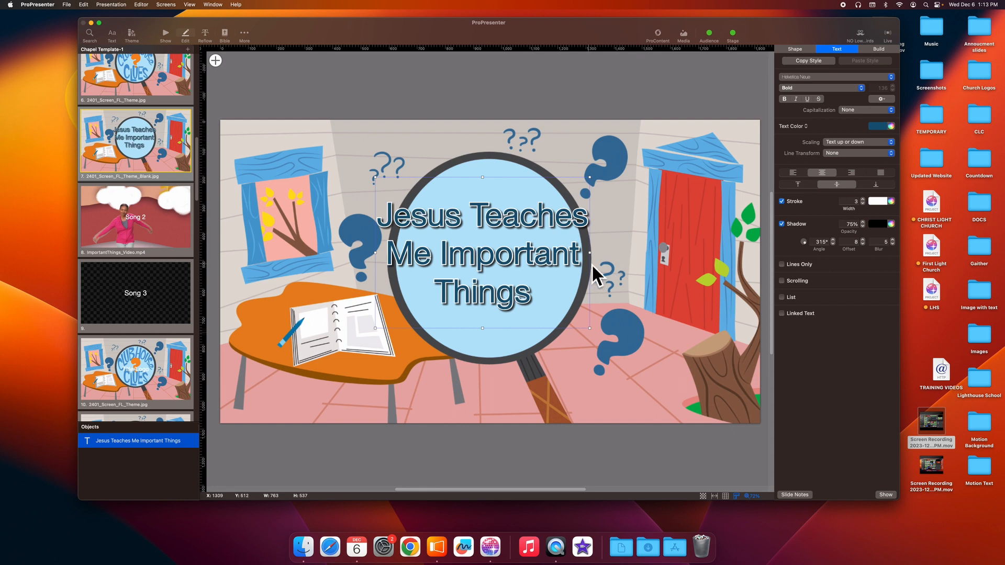
{"action": "left_click_drag", "start_coordinate": [592, 265], "coordinate": [578, 263]}
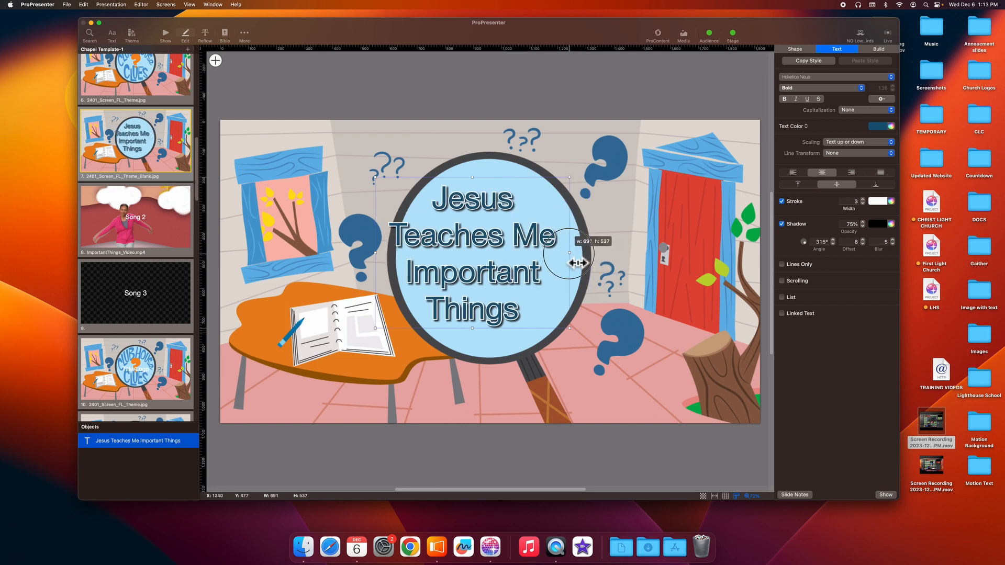
{"action": "left_click_drag", "start_coordinate": [571, 177], "coordinate": [592, 176]}
{"action": "left_click_drag", "start_coordinate": [511, 221], "coordinate": [522, 230]}
{"action": "left_click", "coordinate": [615, 186]}
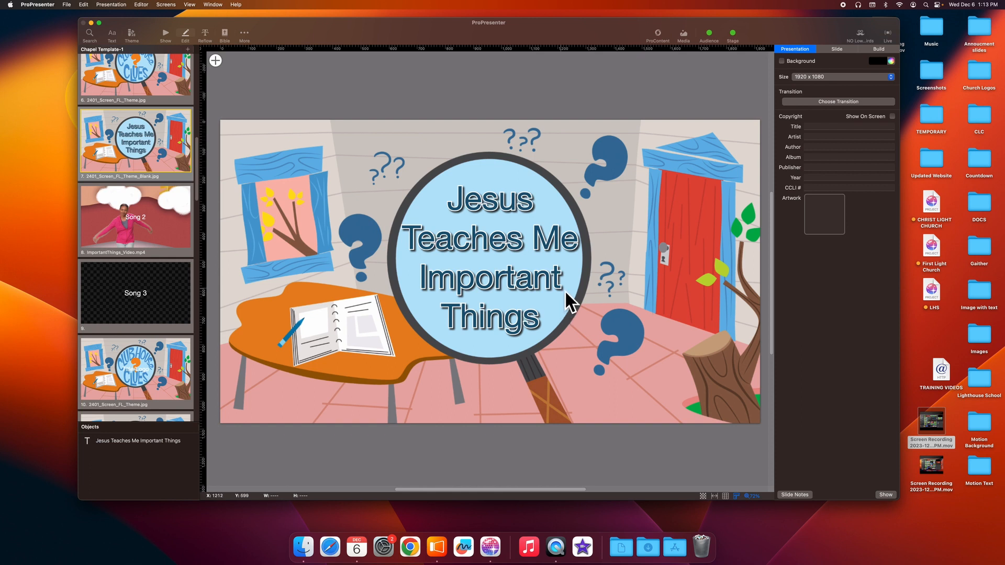
{"action": "left_click", "coordinate": [512, 244]}
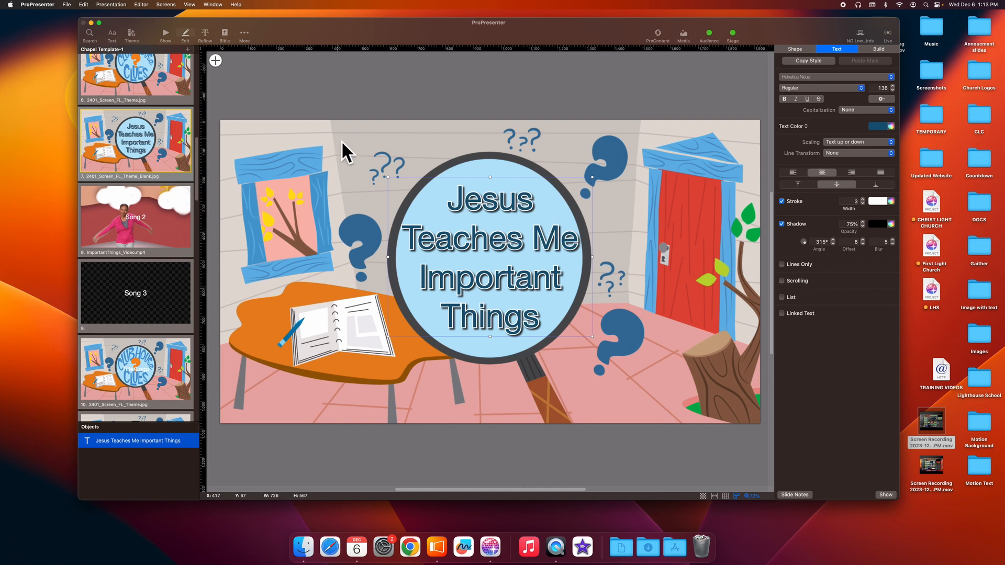
{"action": "left_click", "coordinate": [291, 102]}
{"action": "left_click", "coordinate": [481, 220]}
- Delete the Song 2 placeholder text from slide 8 and the placeholder text from theme slide 10
{"action": "left_click", "coordinate": [165, 229]}
{"action": "left_click", "coordinate": [441, 269]}
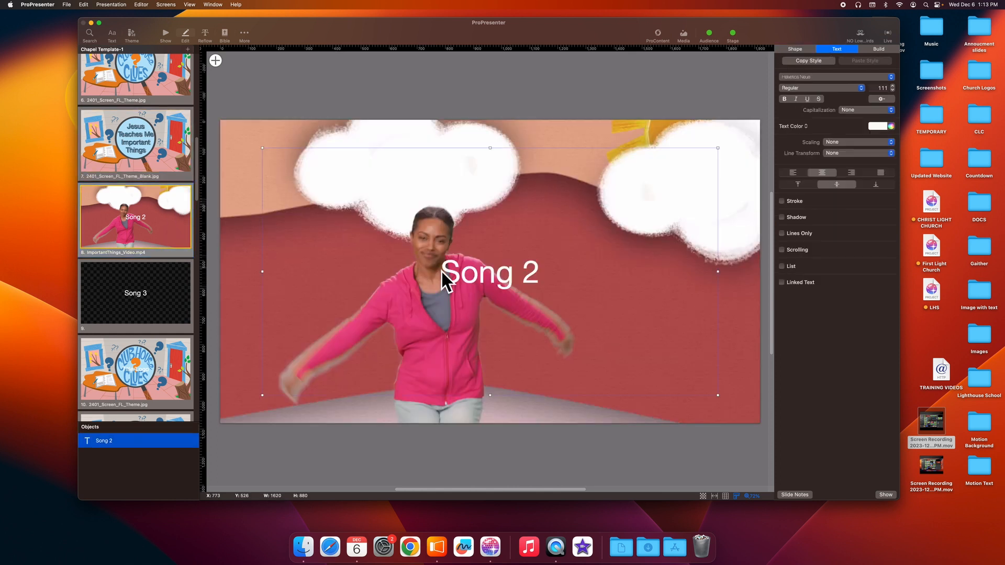
{"action": "left_click", "coordinate": [131, 299]}
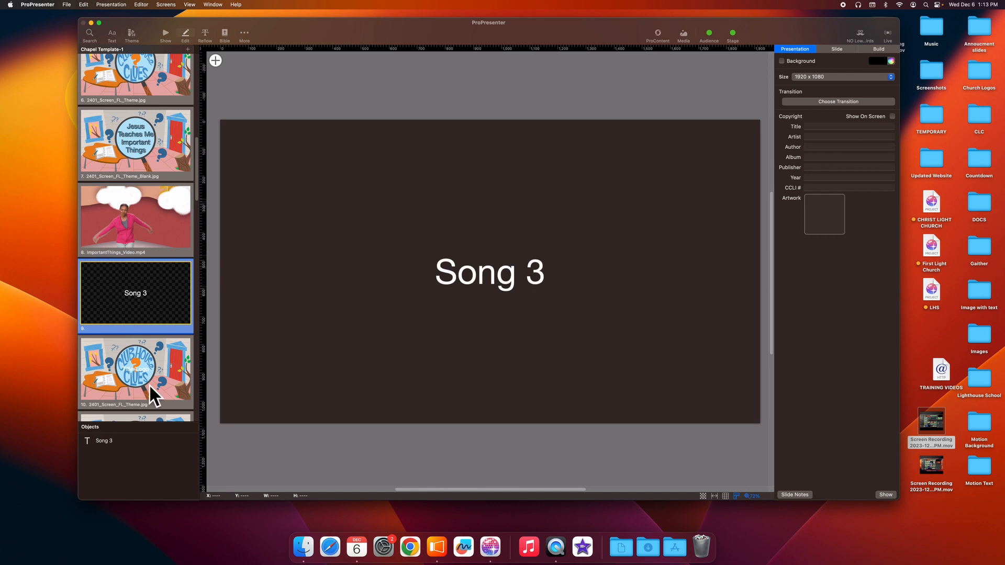
{"action": "left_click", "coordinate": [149, 391]}
{"action": "left_click", "coordinate": [484, 275]}
{"action": "key", "text": "BackSpace"}
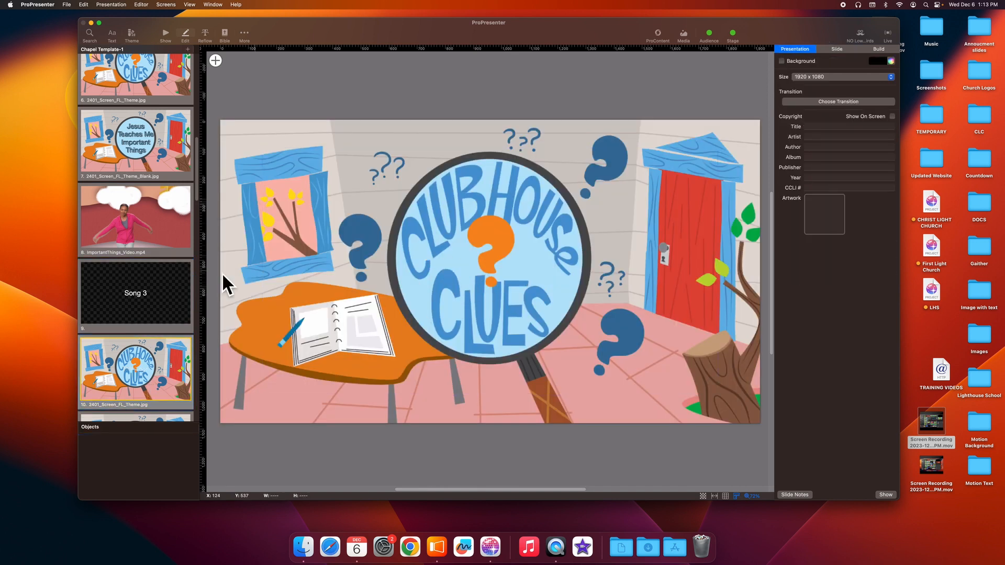
- Delete the Bible Verse placeholder text from slide 13
{"action": "scroll", "coordinate": [169, 291], "scroll_direction": "down", "scroll_amount": 5}
{"action": "left_click", "coordinate": [163, 276]}
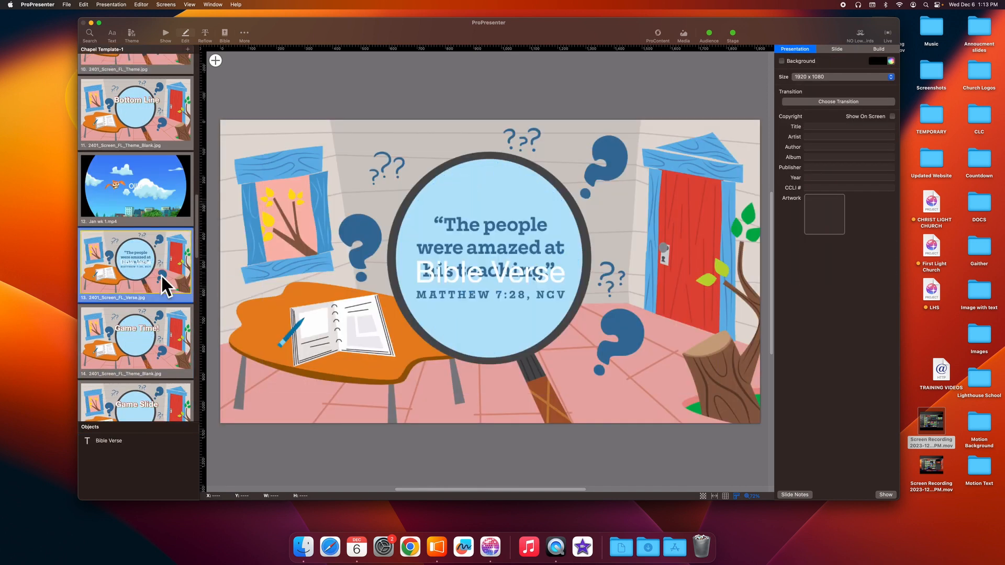
{"action": "left_click", "coordinate": [509, 258]}
{"action": "key", "text": "BackSpace"}
- Replace the Bottom Line placeholder on slide 16 with the copied "Jesus Teaches Me Important Things" text box
{"action": "left_click", "coordinate": [156, 332]}
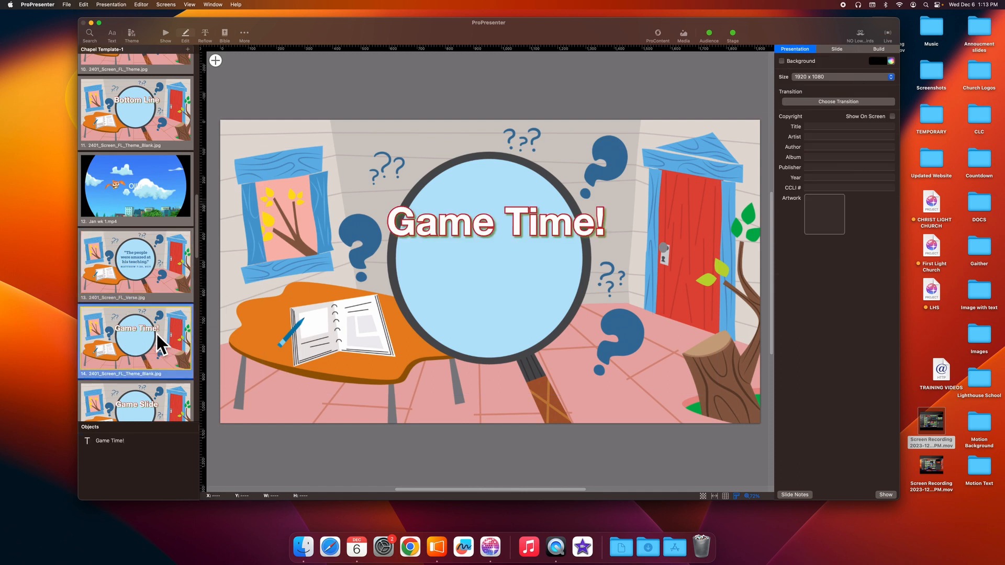
{"action": "scroll", "coordinate": [175, 320], "scroll_direction": "down", "scroll_amount": 2}
{"action": "scroll", "coordinate": [178, 320], "scroll_direction": "down", "scroll_amount": 3}
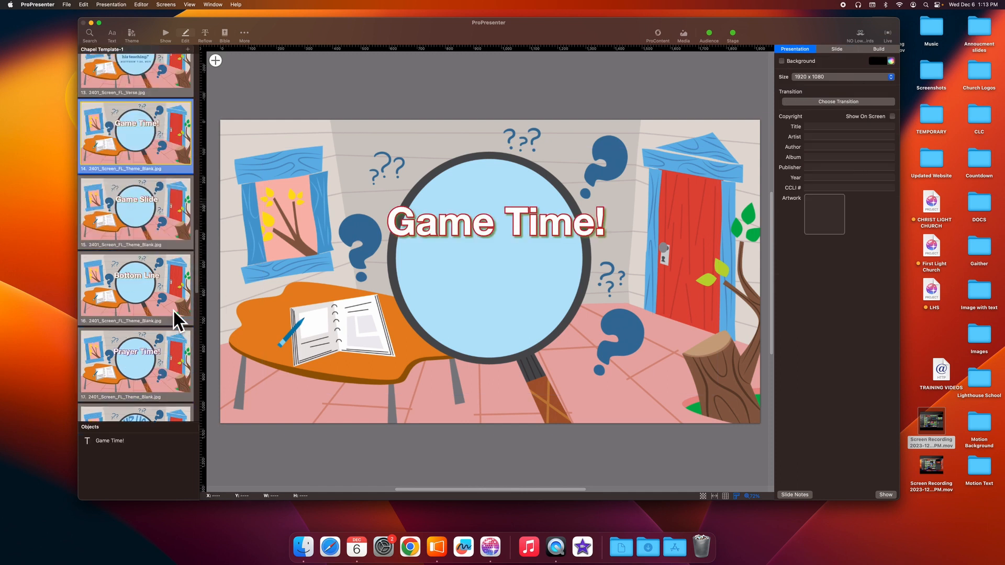
{"action": "left_click", "coordinate": [168, 220]}
{"action": "left_click", "coordinate": [153, 281]}
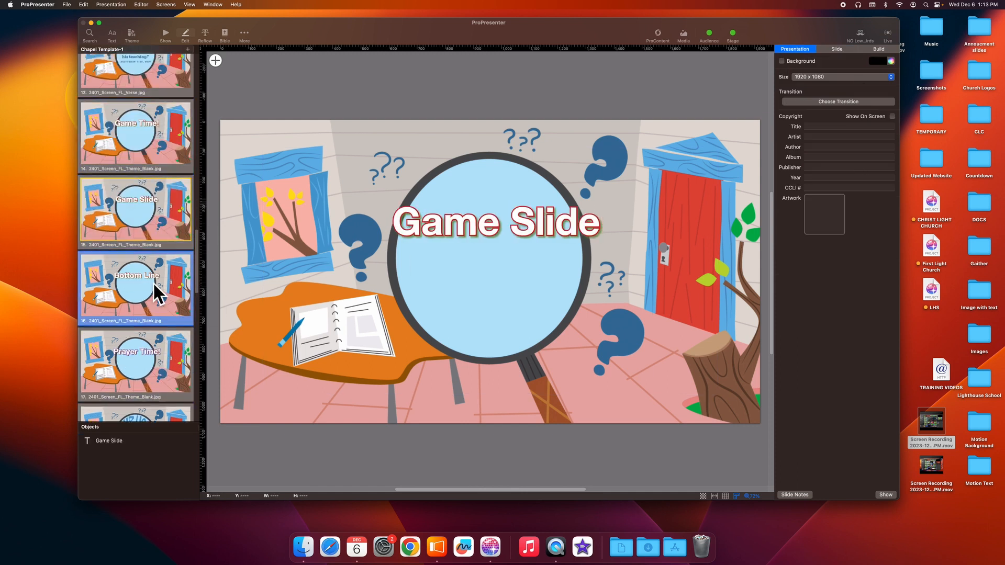
{"action": "left_click", "coordinate": [482, 225]}
{"action": "key", "text": "Delete"}
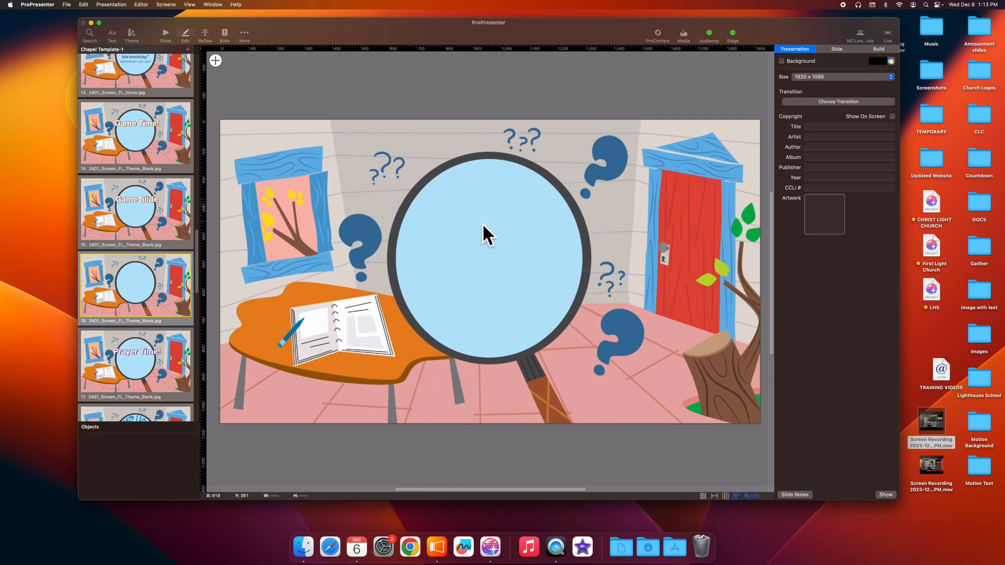
{"action": "key", "text": "super+v"}
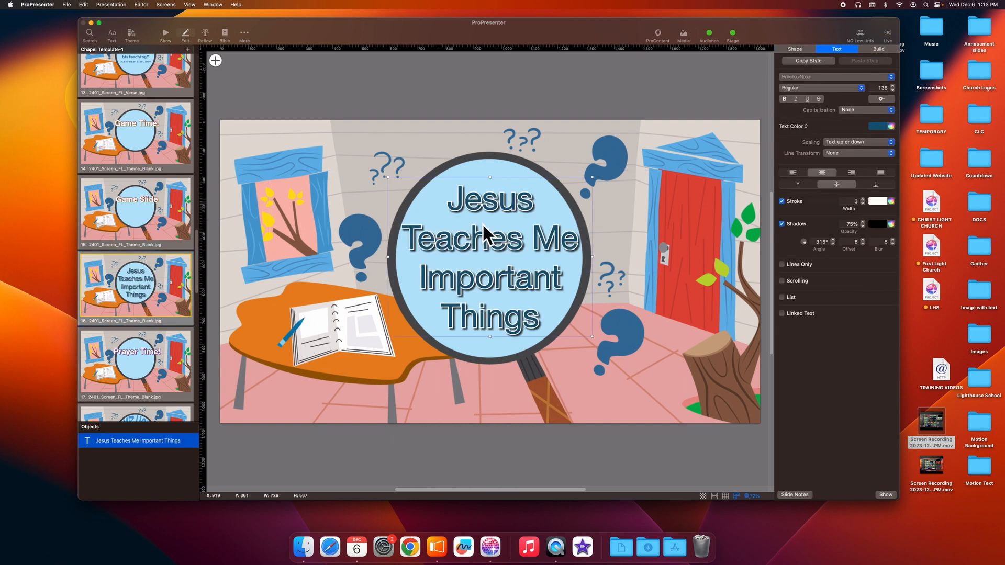
- Replace the Bottom Line placeholder on slide 11 with the same copied "Jesus Teaches Me Important Things" text box
{"action": "scroll", "coordinate": [153, 338], "scroll_direction": "down", "scroll_amount": 10}
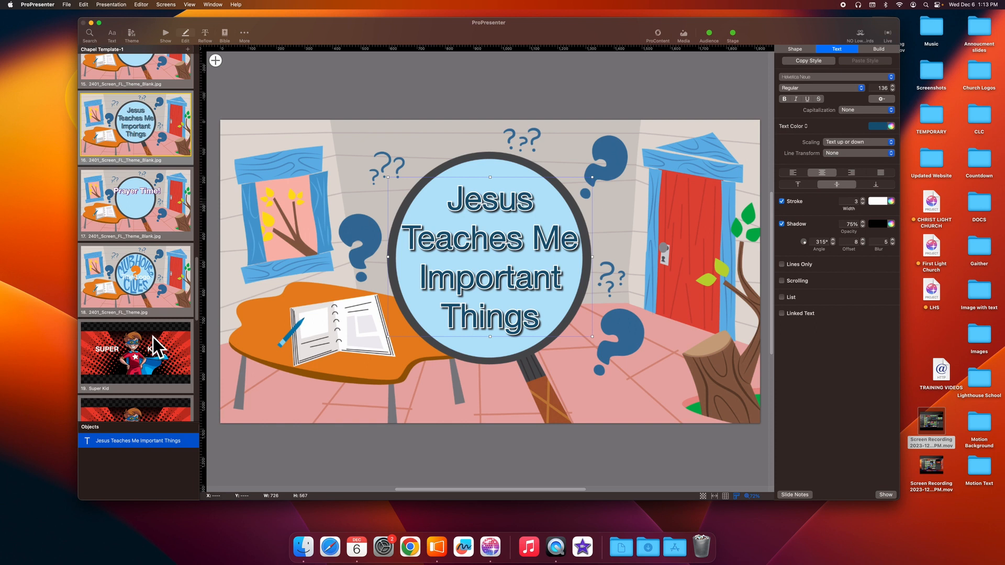
{"action": "scroll", "coordinate": [153, 286], "scroll_direction": "up", "scroll_amount": 10}
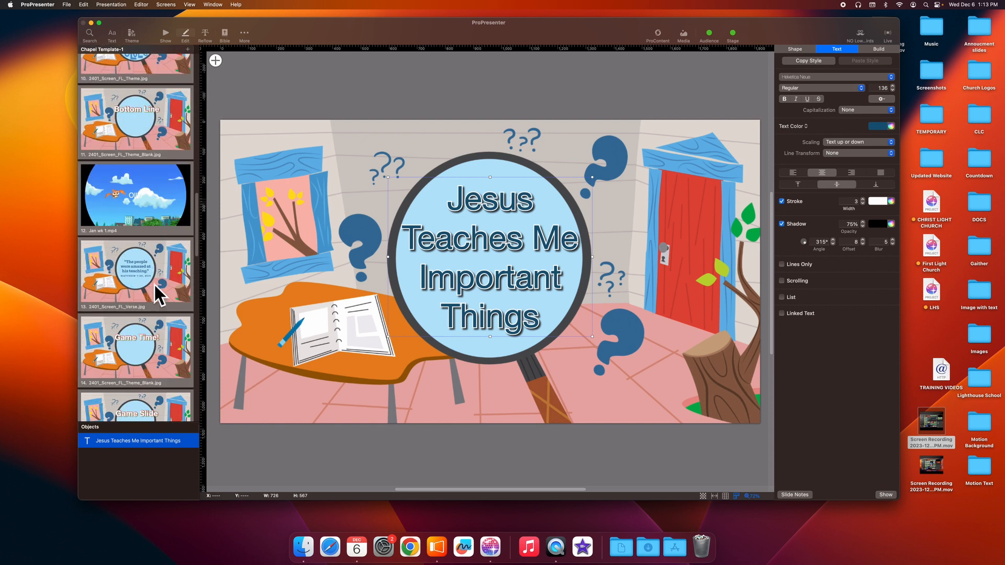
{"action": "scroll", "coordinate": [171, 214], "scroll_direction": "up", "scroll_amount": 2}
{"action": "left_click", "coordinate": [165, 181]}
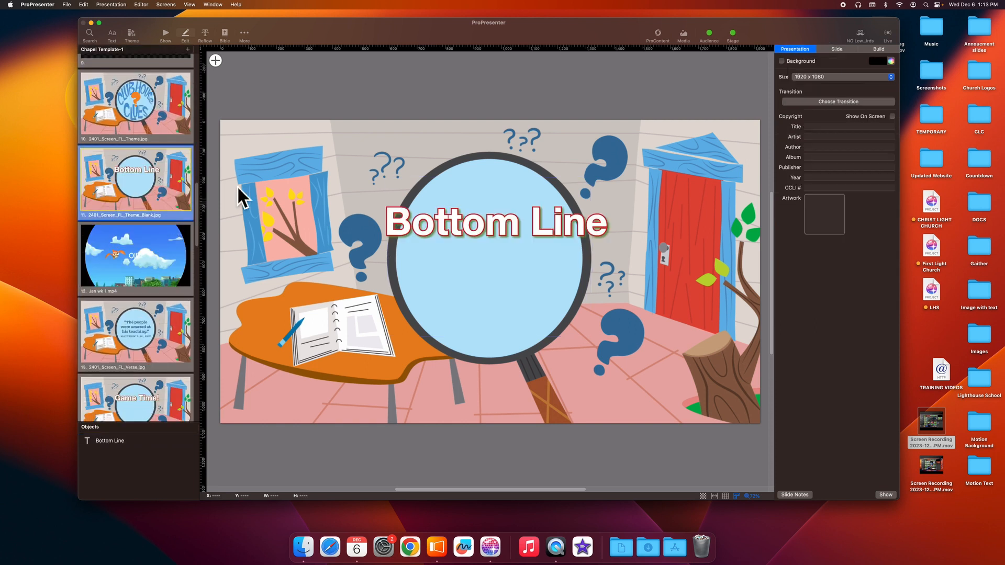
{"action": "left_click", "coordinate": [534, 248]}
{"action": "key", "text": "Delete"}
{"action": "key", "text": "super+v"}
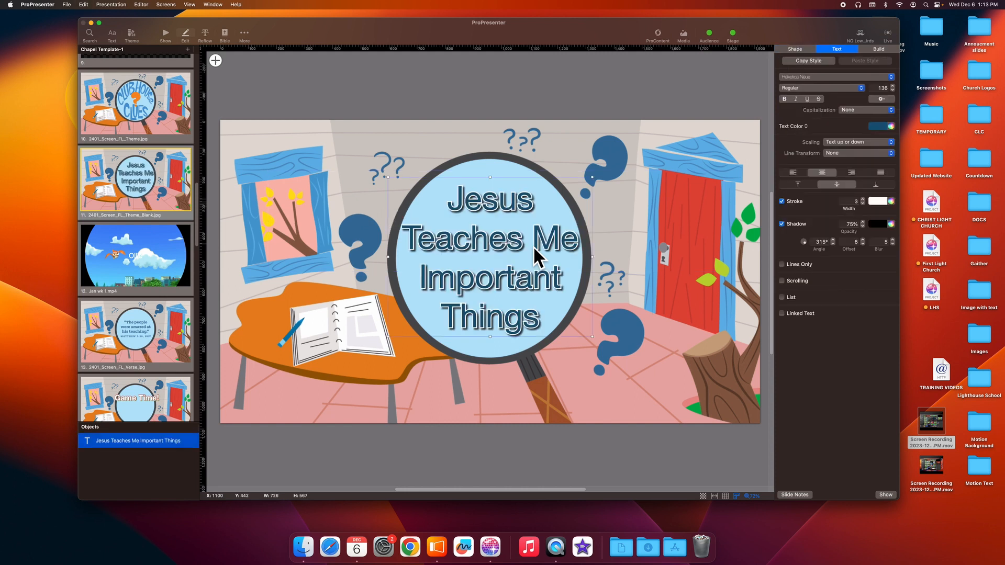
- Delete the Ollie placeholder text from slide 12 and the Title/Logo placeholder text from slide 18
{"action": "left_click", "coordinate": [178, 262]}
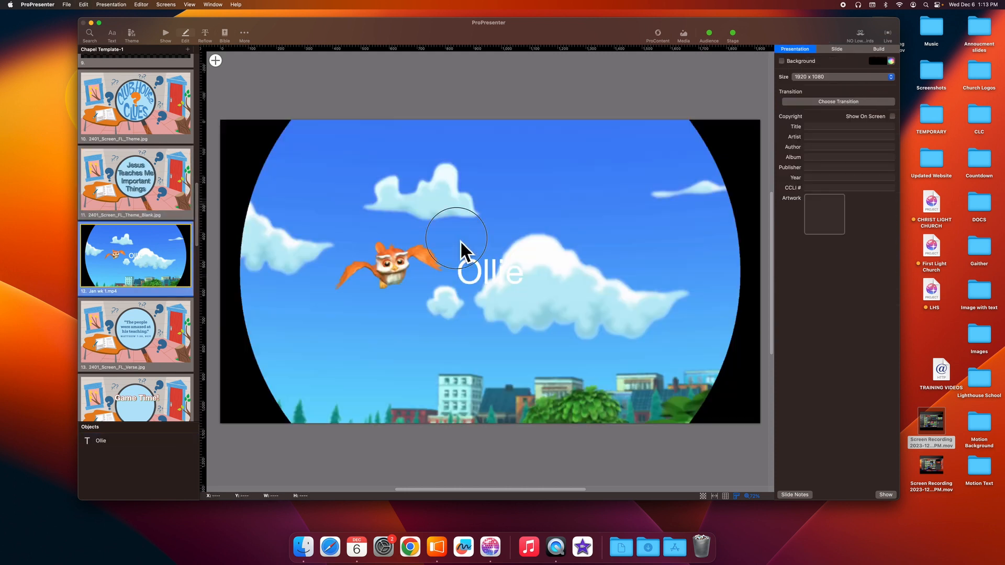
{"action": "key", "text": "Delete"}
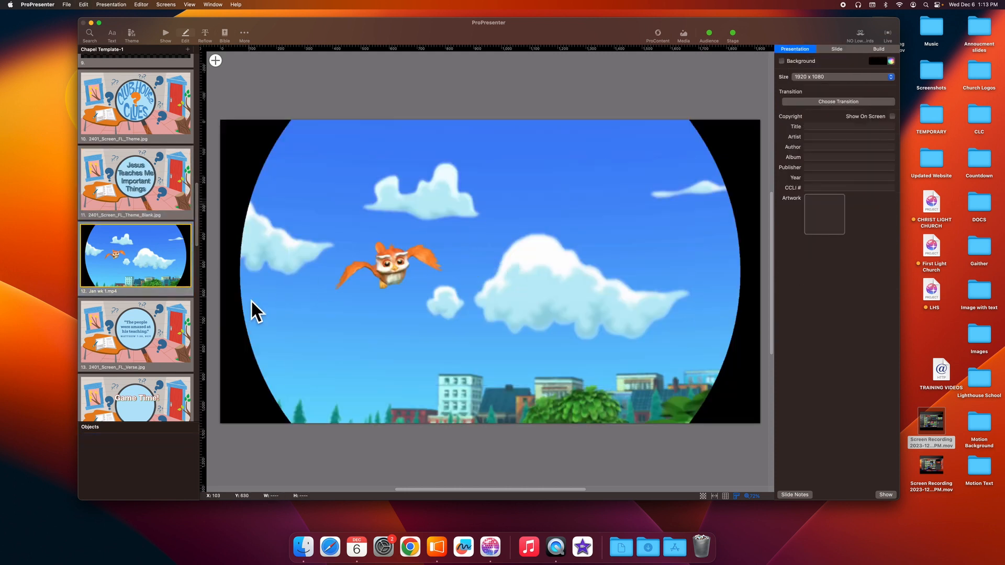
{"action": "left_click", "coordinate": [149, 397]}
{"action": "scroll", "coordinate": [179, 369], "scroll_direction": "down", "scroll_amount": 10}
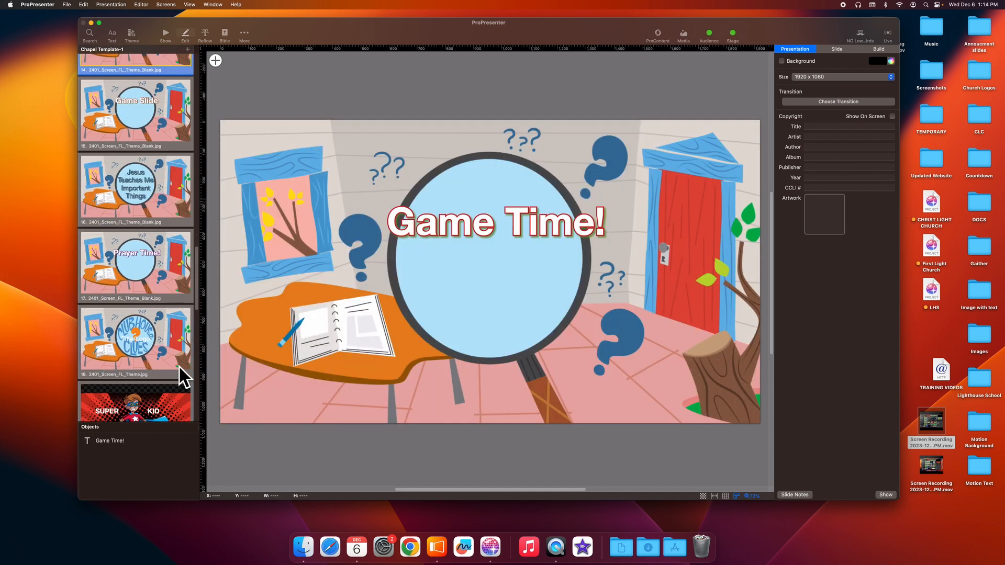
{"action": "left_click", "coordinate": [163, 330]}
{"action": "left_click", "coordinate": [489, 278]}
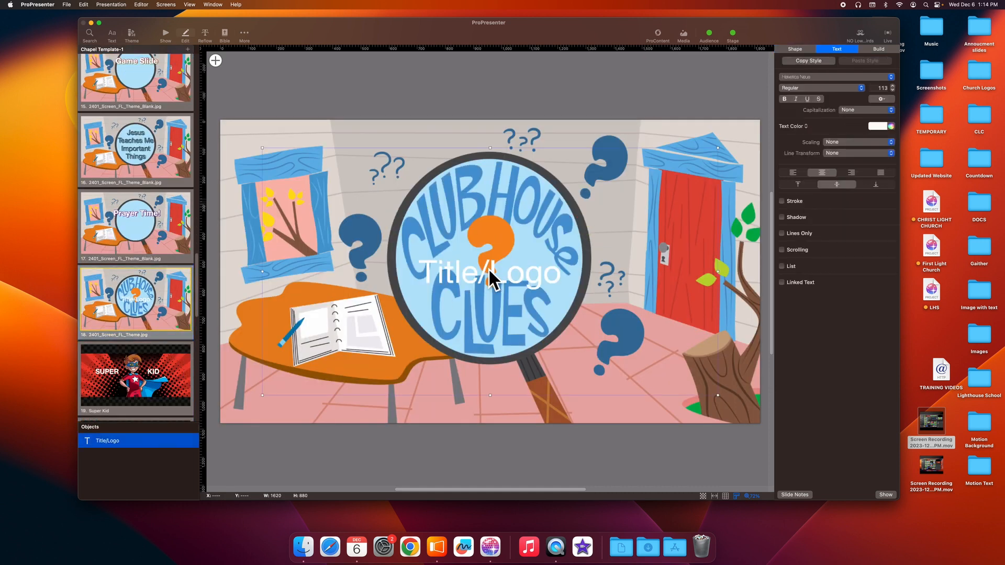
{"action": "key", "text": "Delete"}
- Delete the Title/Logo placeholder text from slide 27, the last slide of the presentation
{"action": "scroll", "coordinate": [149, 340], "scroll_direction": "down", "scroll_amount": 10}
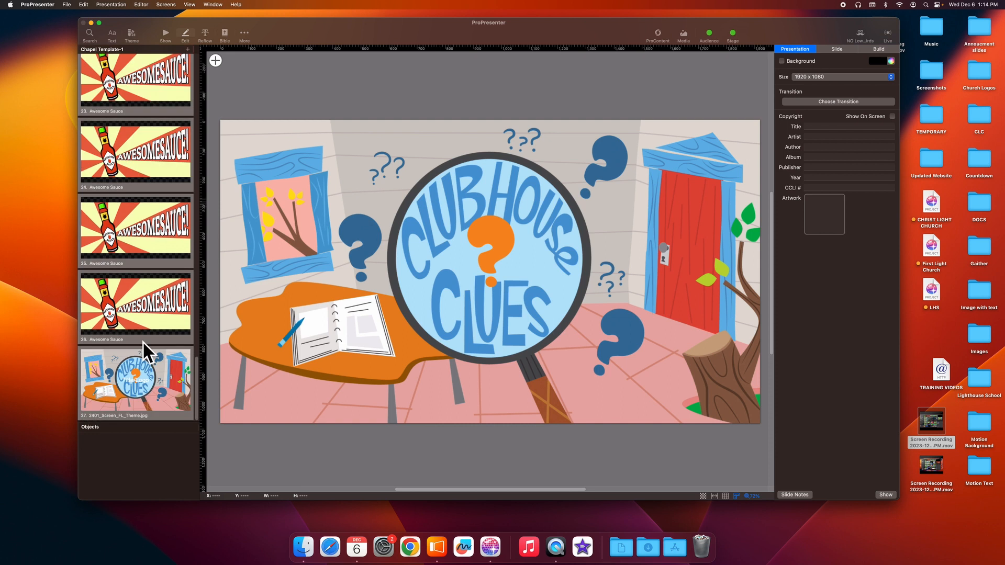
{"action": "left_click", "coordinate": [149, 367]}
{"action": "left_click", "coordinate": [491, 273]}
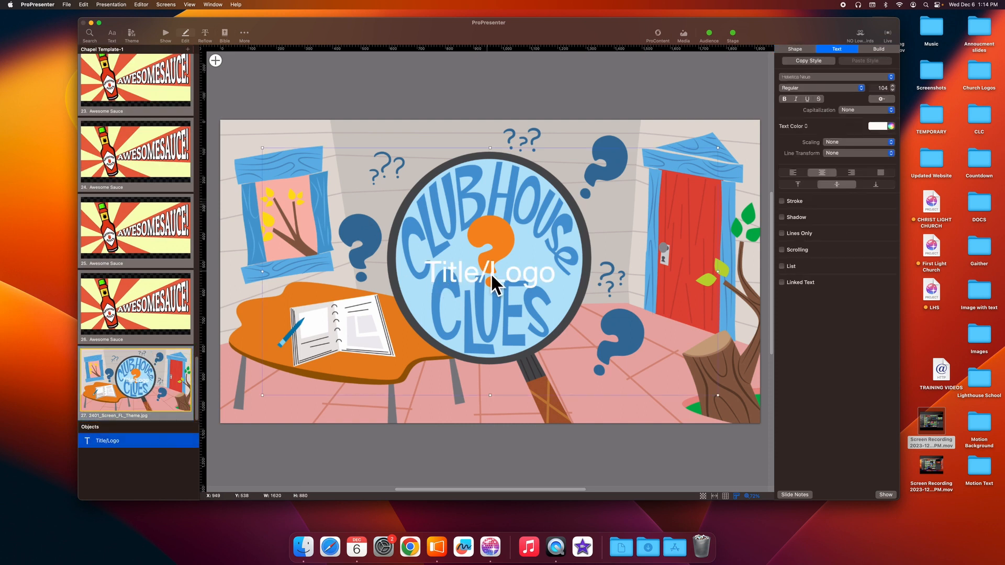
{"action": "key", "text": "Delete"}
- Set the scaling of the "Prayer Time!" text on slide 17 to "Text up or down"
{"action": "scroll", "coordinate": [180, 361], "scroll_direction": "up", "scroll_amount": 5}
{"action": "scroll", "coordinate": [180, 361], "scroll_direction": "up", "scroll_amount": 5}
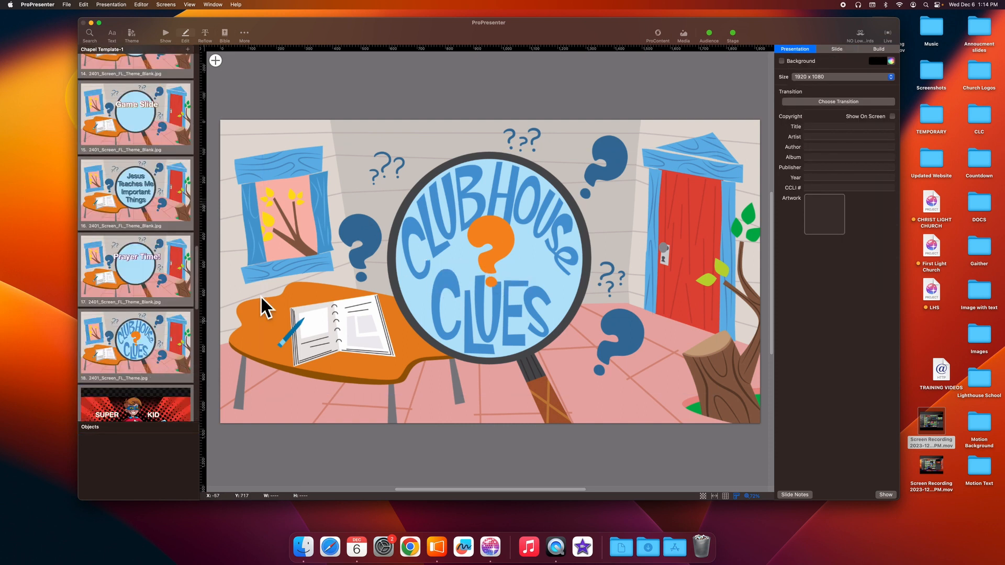
{"action": "left_click", "coordinate": [136, 267]}
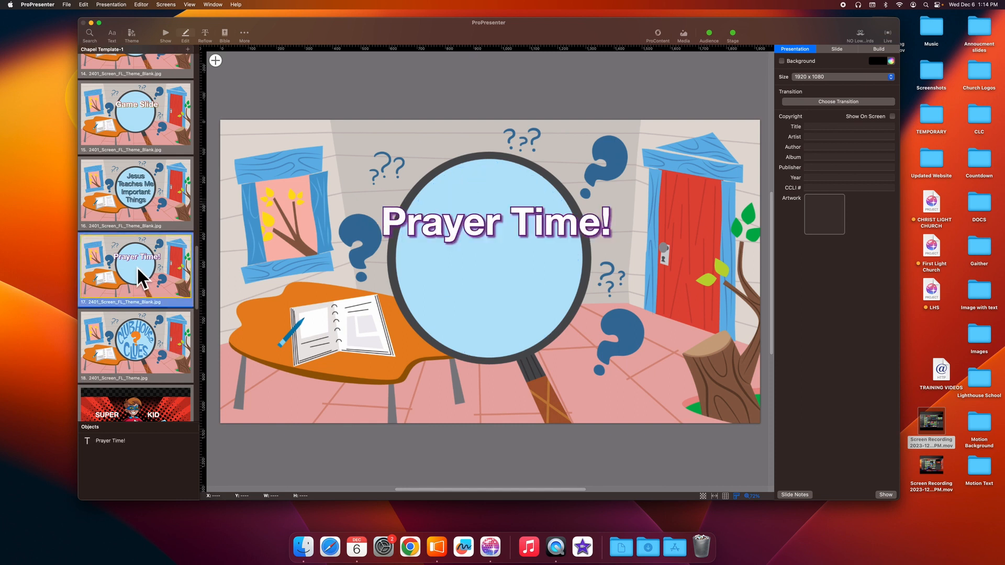
{"action": "left_click", "coordinate": [460, 243]}
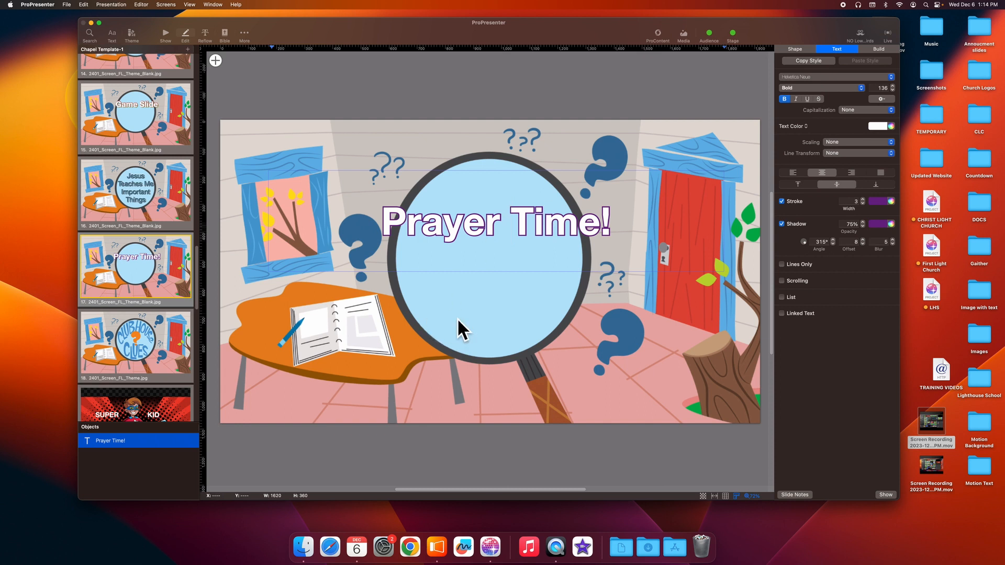
{"action": "left_click", "coordinate": [675, 237]}
{"action": "left_click", "coordinate": [608, 231]}
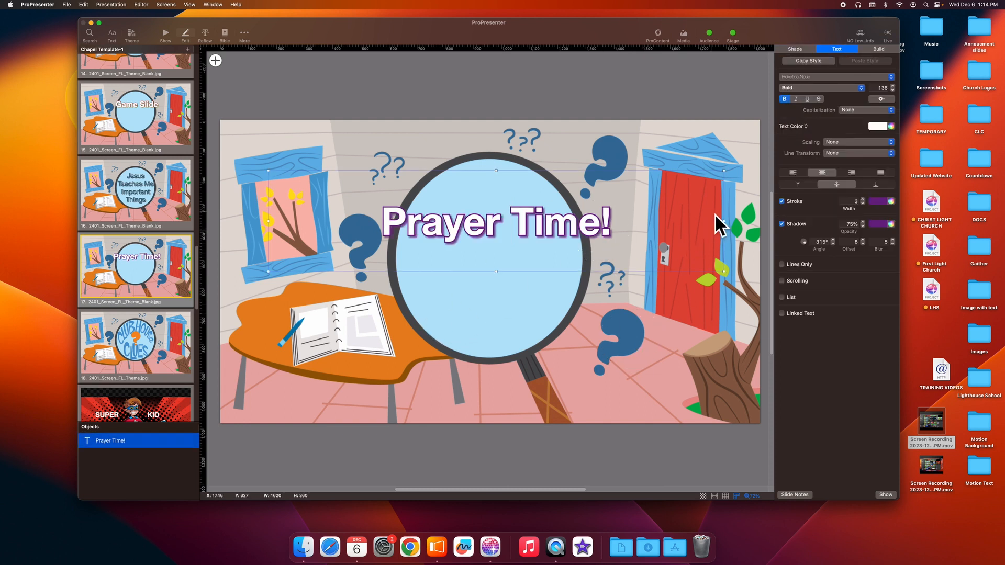
{"action": "left_click", "coordinate": [838, 143]}
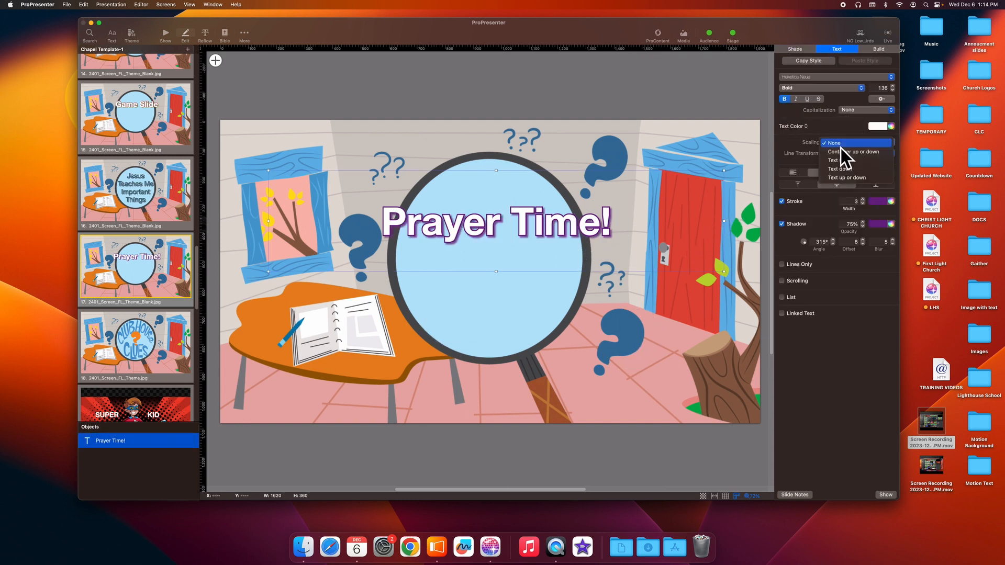
{"action": "left_click", "coordinate": [855, 179]}
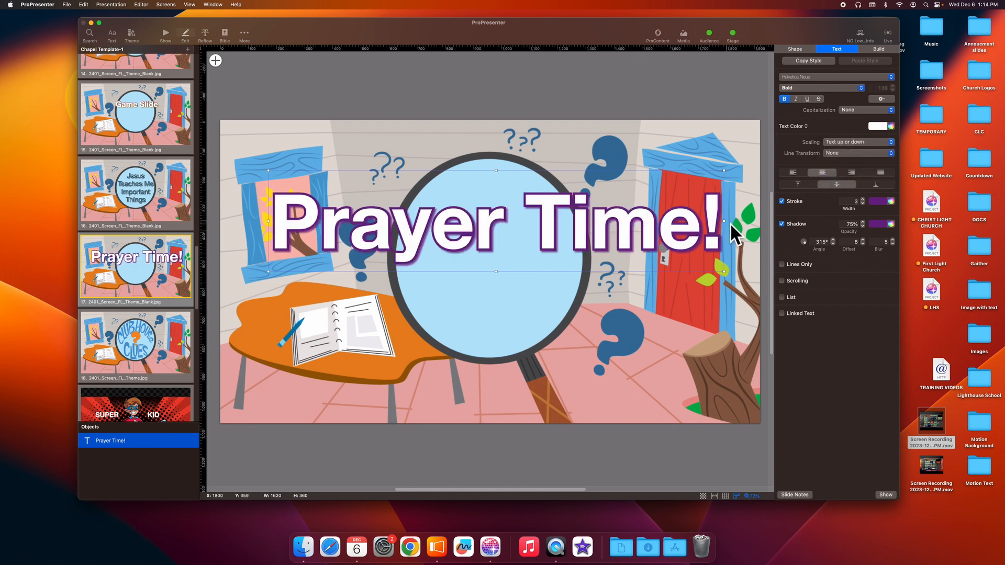
- Resize the "Prayer Time!" text box to about 655 by 448 and center it inside the magnifying glass lens
{"action": "left_click_drag", "start_coordinate": [727, 222], "coordinate": [384, 343]}
{"action": "left_click_drag", "start_coordinate": [411, 250], "coordinate": [500, 249]}
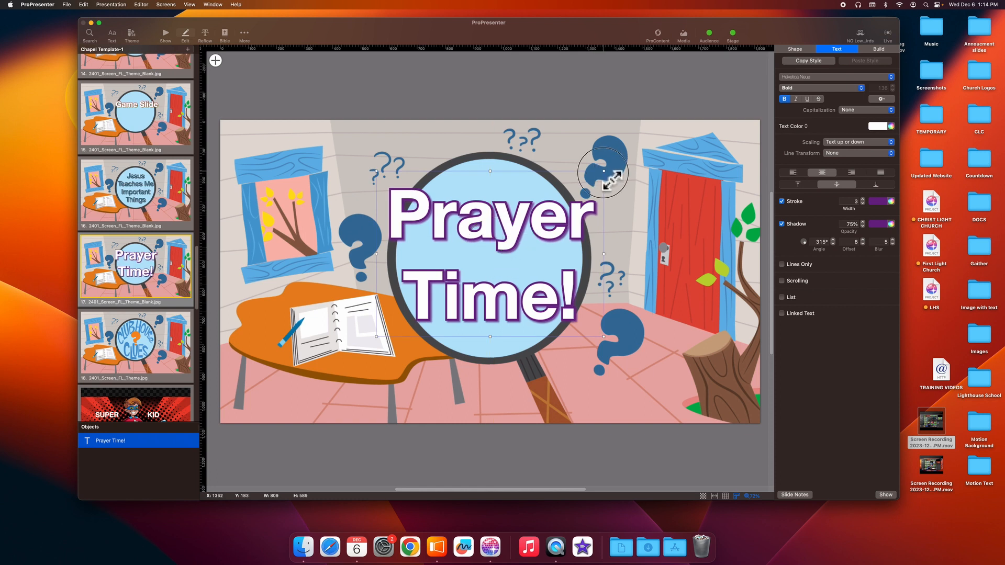
{"action": "left_click_drag", "start_coordinate": [603, 172], "coordinate": [576, 200]}
{"action": "mouse_move", "coordinate": [513, 267]}
{"action": "left_mouse_down"}
{"action": "mouse_move", "coordinate": [521, 283]}
{"action": "mouse_move", "coordinate": [523, 268]}
{"action": "left_mouse_up"}
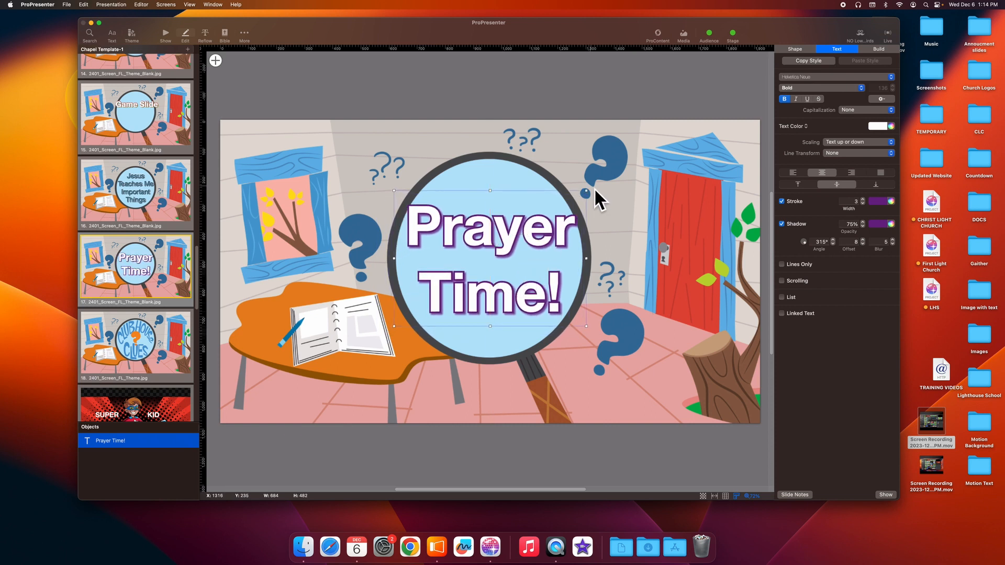
{"action": "left_click_drag", "start_coordinate": [586, 191], "coordinate": [585, 211]}
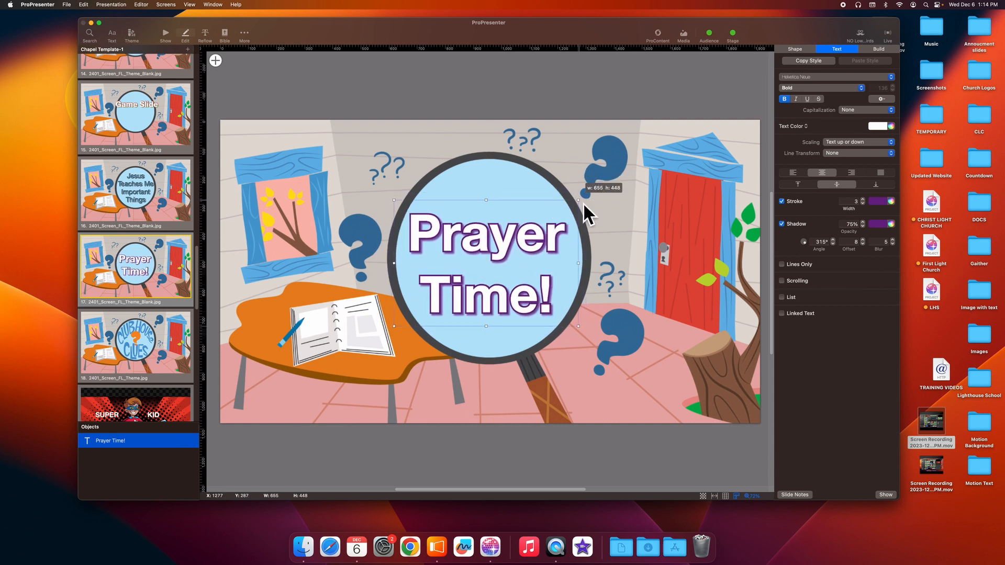
{"action": "left_click_drag", "start_coordinate": [510, 266], "coordinate": [516, 261]}
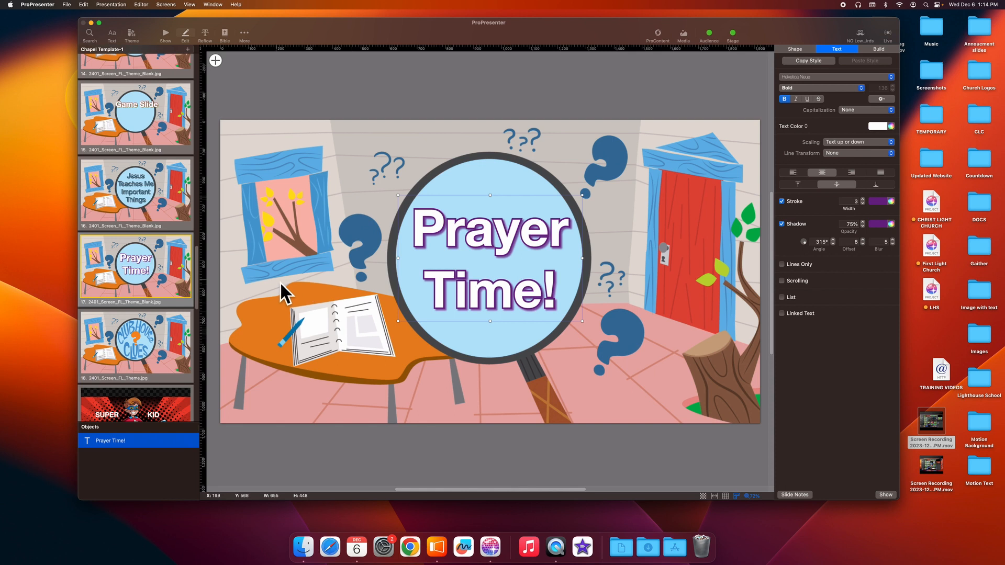
- Change the text color of "Game Slide" on slide 15 to the dark blue used for the bottom line text
{"action": "left_click", "coordinate": [133, 204]}
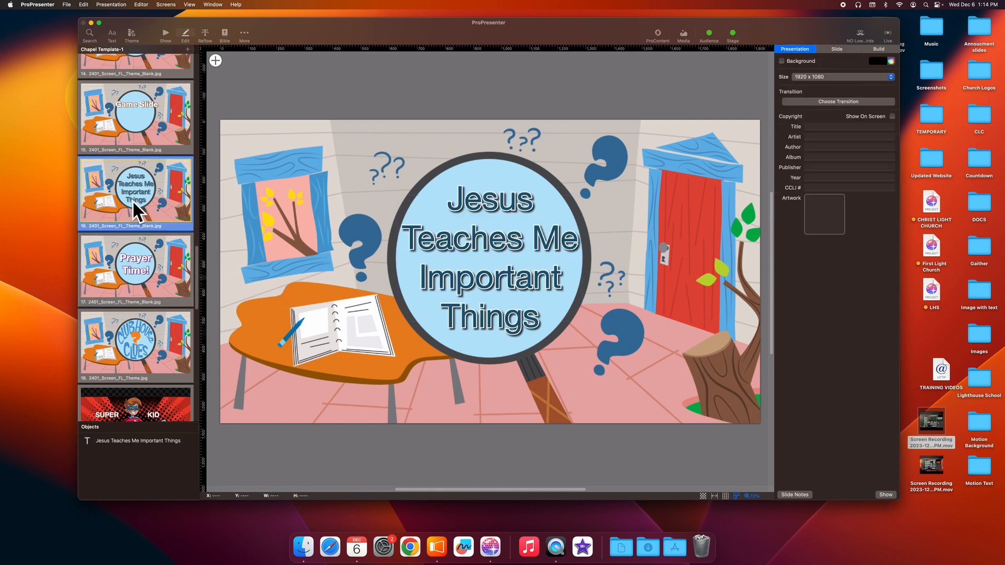
{"action": "left_click", "coordinate": [154, 114]}
{"action": "left_click", "coordinate": [437, 226]}
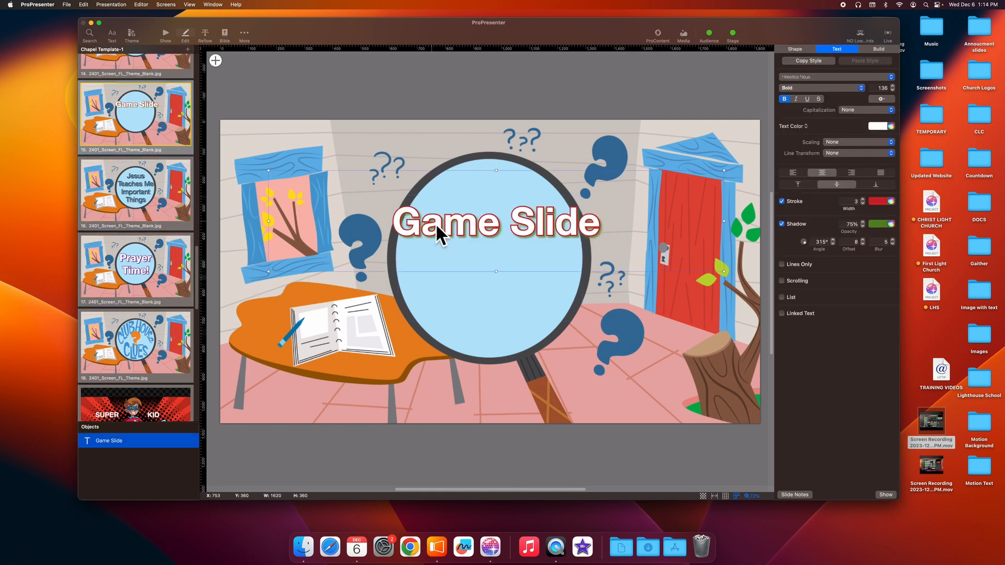
{"action": "left_click", "coordinate": [875, 127]}
{"action": "left_click", "coordinate": [843, 172]}
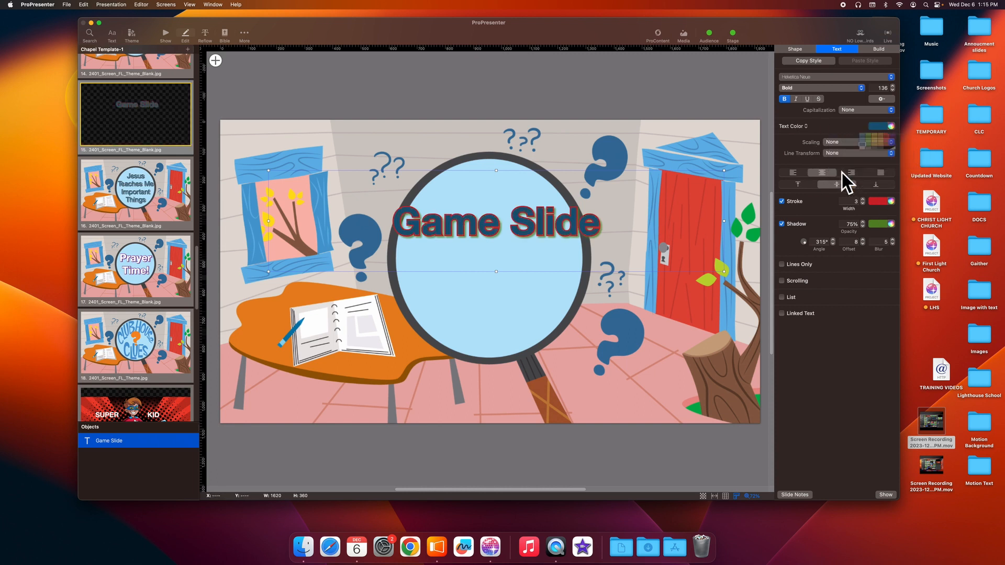
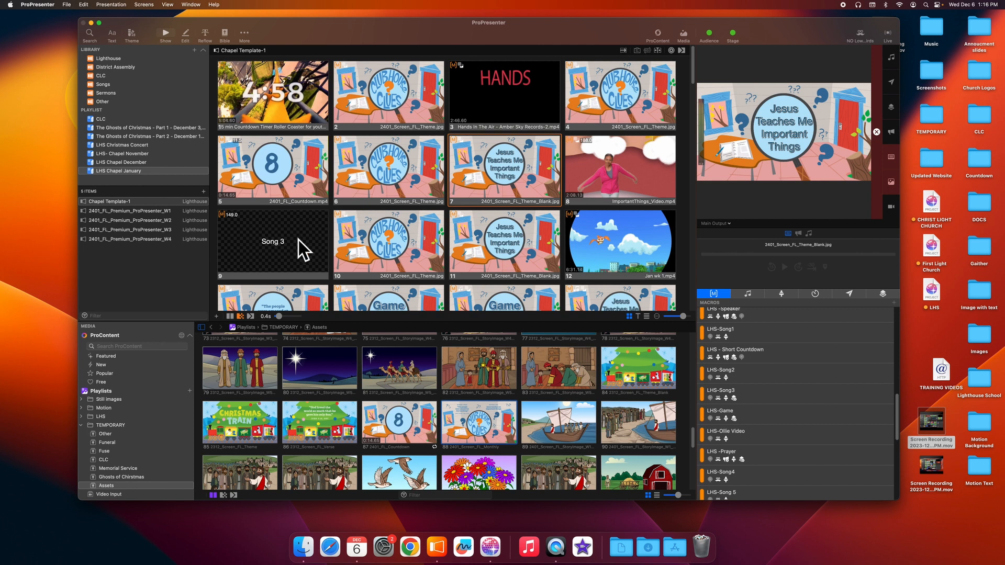
- Show the Song 3 slide on the output and look through the remaining slides of the presentation
{"action": "left_click", "coordinate": [302, 245]}
{"action": "scroll", "coordinate": [506, 255], "scroll_direction": "down", "scroll_amount": 2}
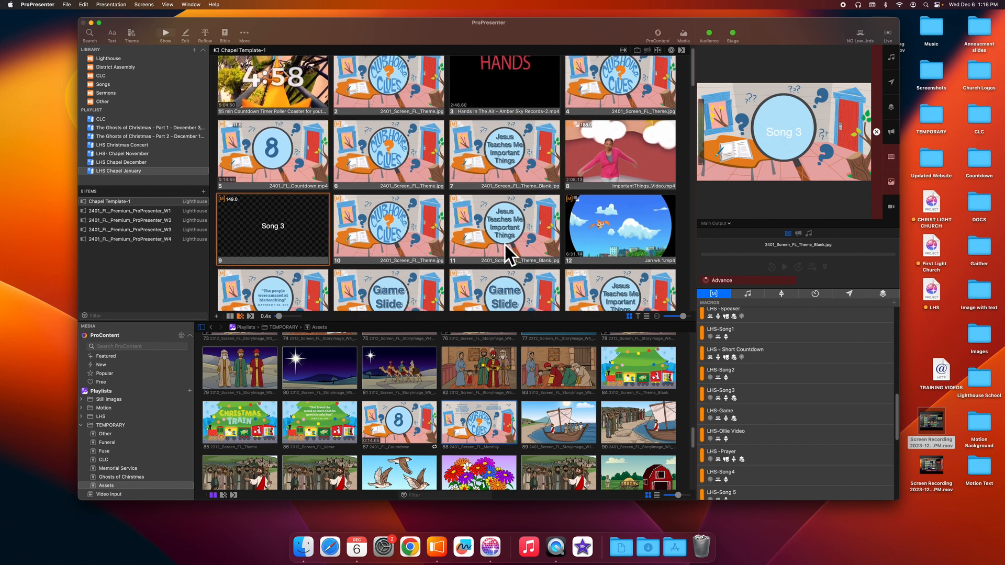
{"action": "scroll", "coordinate": [505, 251], "scroll_direction": "down", "scroll_amount": 2}
{"action": "scroll", "coordinate": [293, 240], "scroll_direction": "down", "scroll_amount": 1}
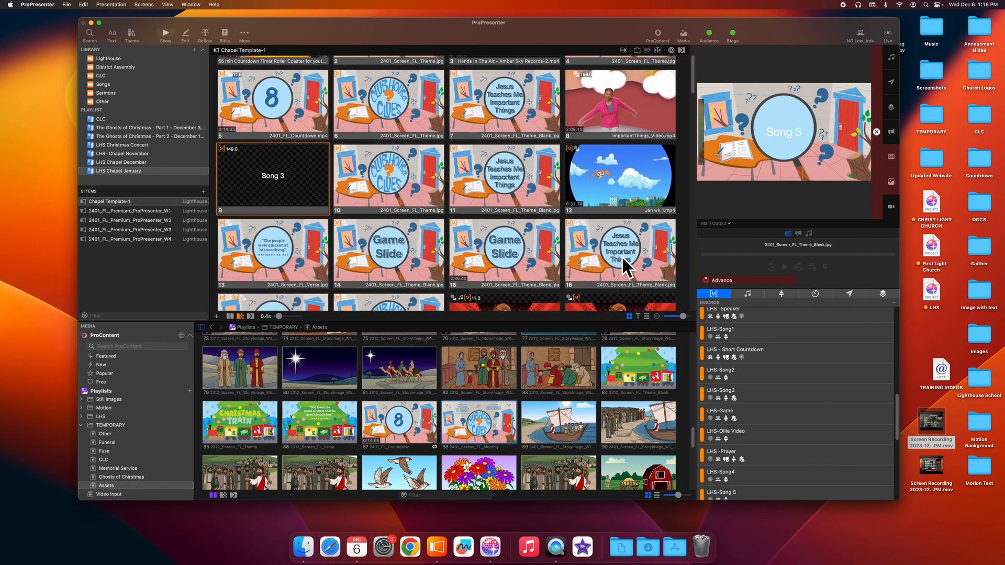
{"action": "scroll", "coordinate": [510, 241], "scroll_direction": "down", "scroll_amount": 3}
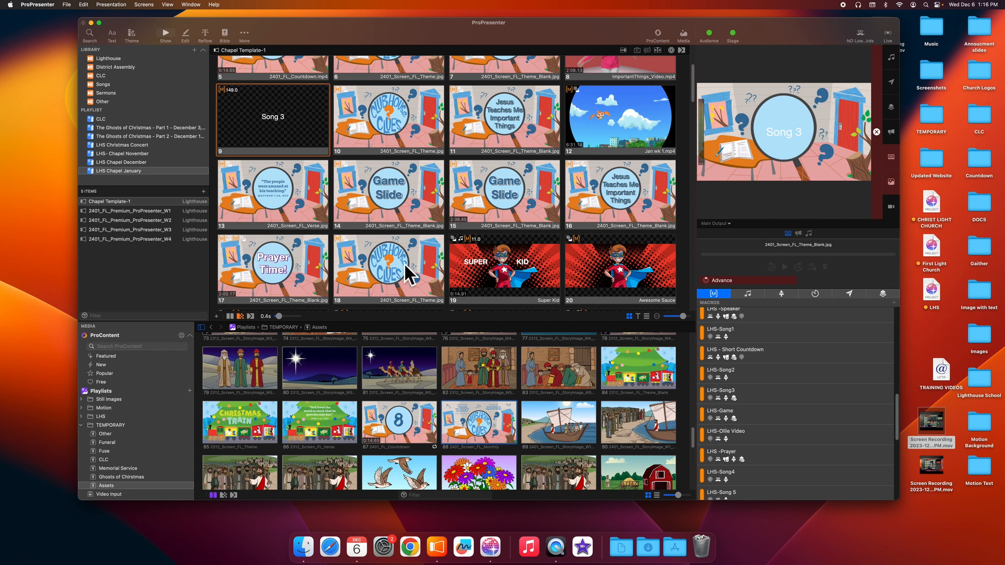
{"action": "scroll", "coordinate": [409, 275], "scroll_direction": "down", "scroll_amount": 3}
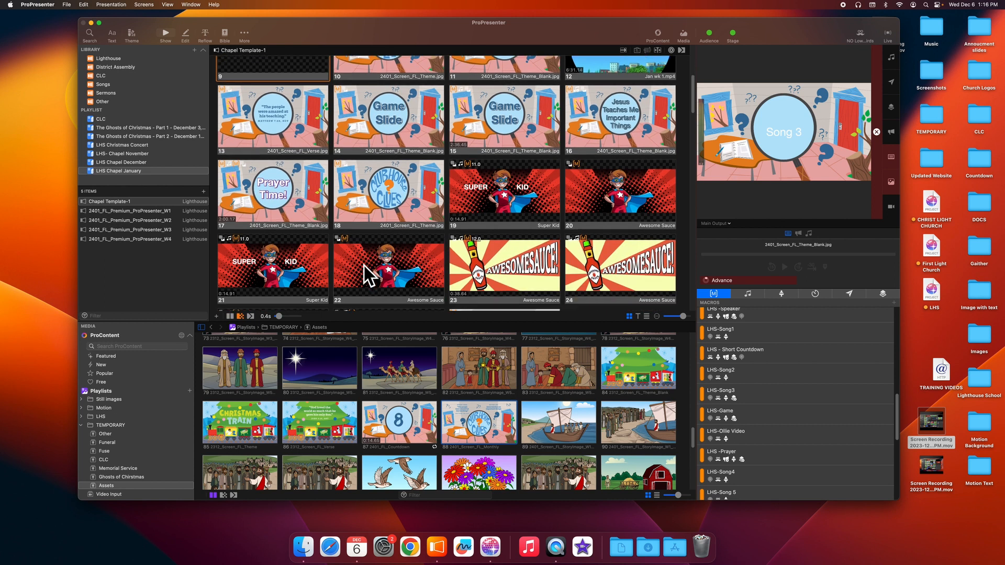
{"action": "scroll", "coordinate": [364, 265], "scroll_direction": "down", "scroll_amount": 3}
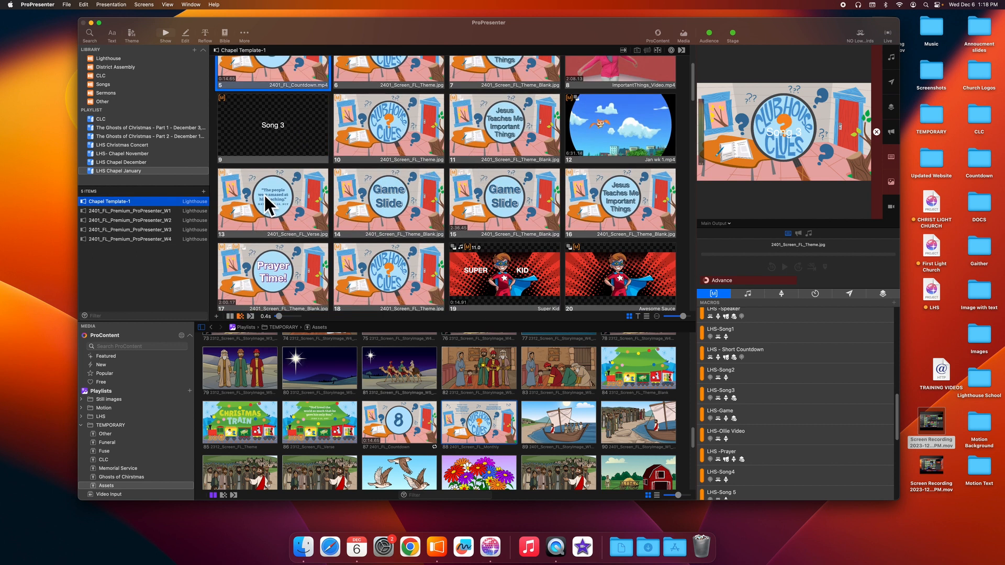
{"action": "scroll", "coordinate": [263, 194], "scroll_direction": "down", "scroll_amount": 1}
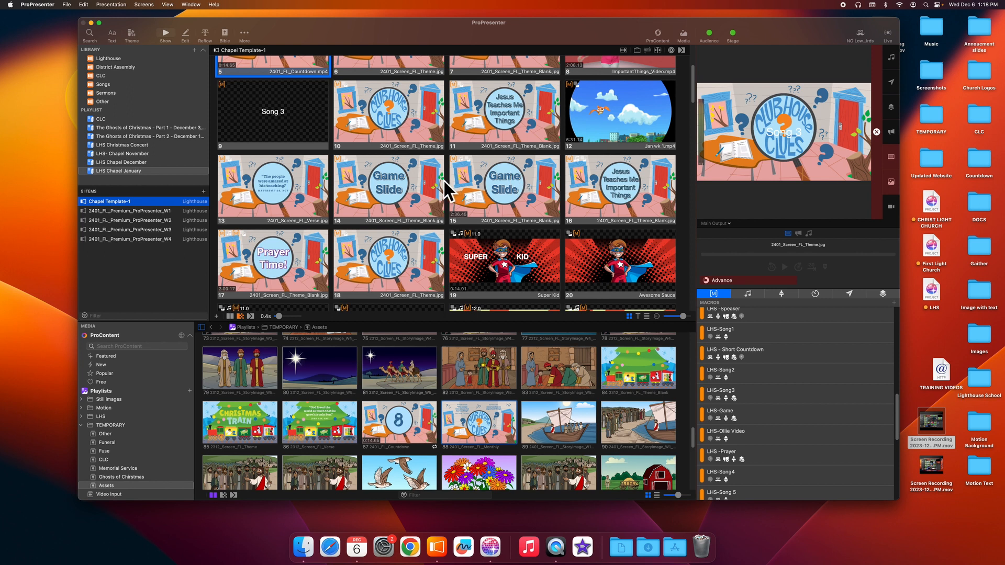
- Show the two "Game Slide" slides and slide 16 on the output in order
{"action": "left_click", "coordinate": [404, 176]}
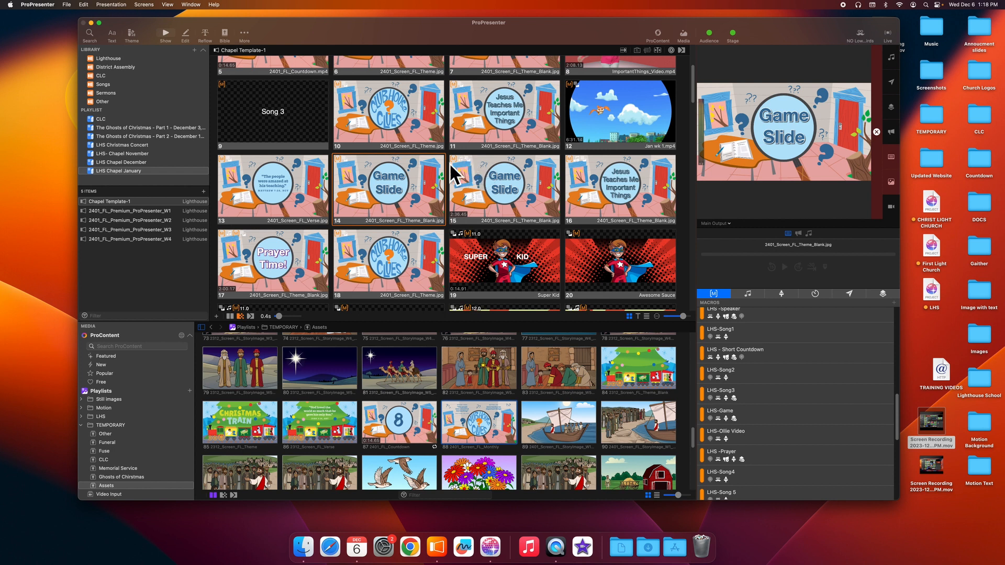
{"action": "left_click", "coordinate": [505, 184]}
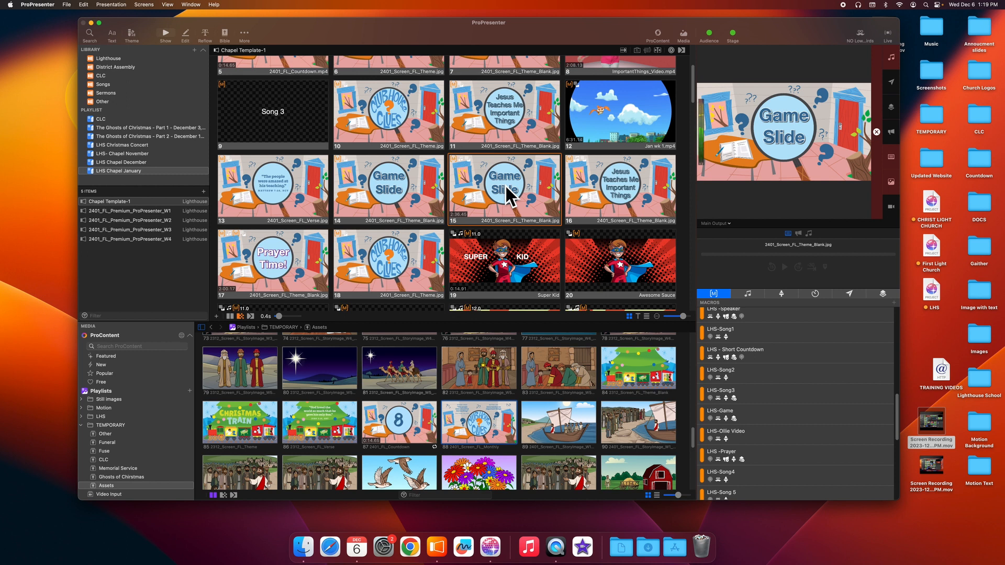
{"action": "left_click", "coordinate": [610, 173]}
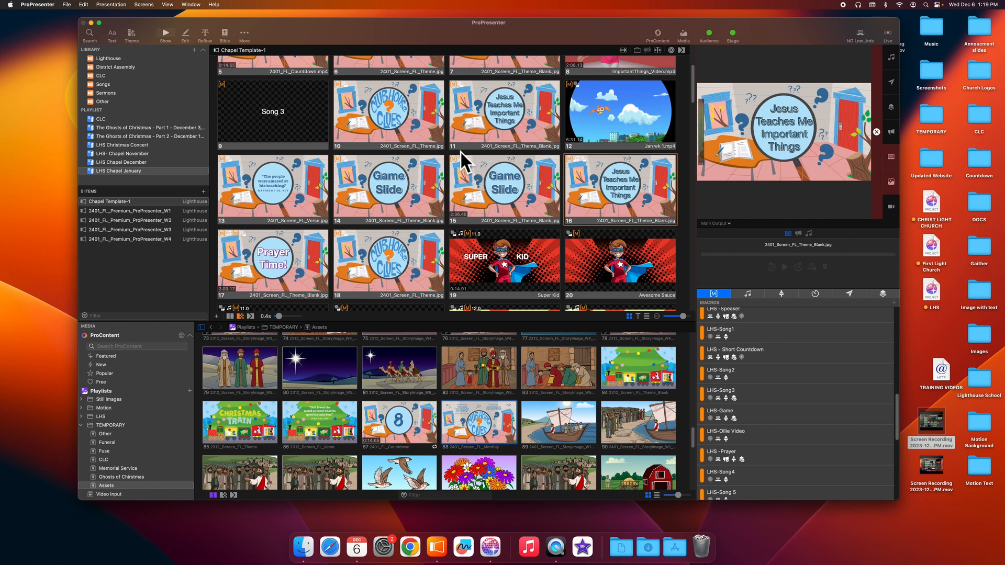
{"action": "scroll", "coordinate": [436, 173], "scroll_direction": "down", "scroll_amount": 1}
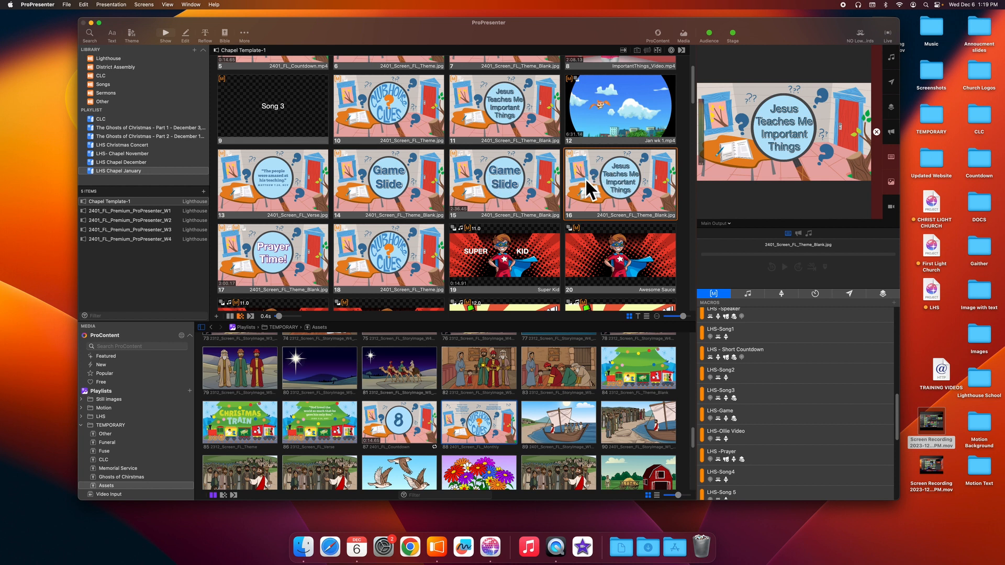
{"action": "right_click", "coordinate": [519, 192]}
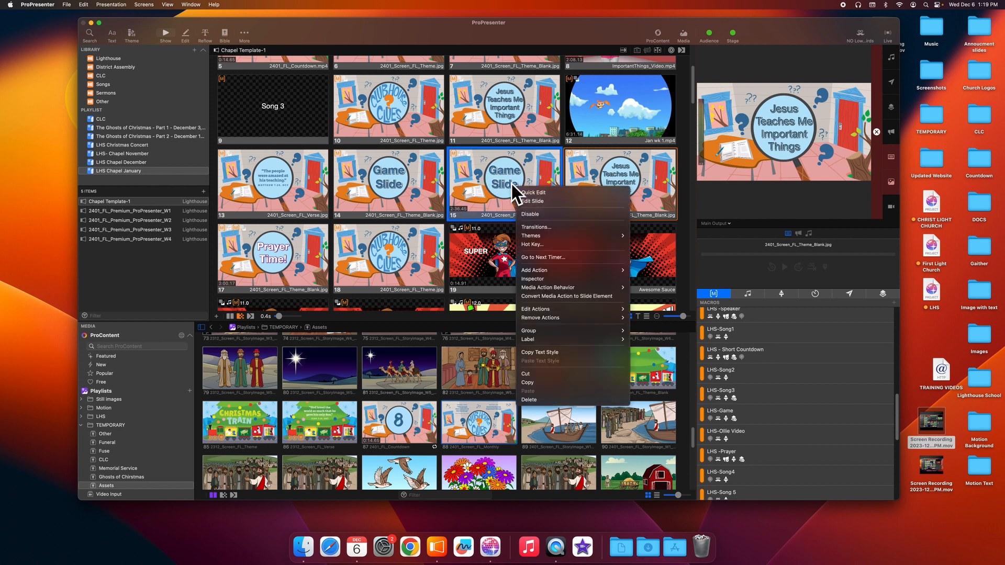
{"action": "mouse_move", "coordinate": [539, 291]}
{"action": "left_click", "coordinate": [607, 159]}
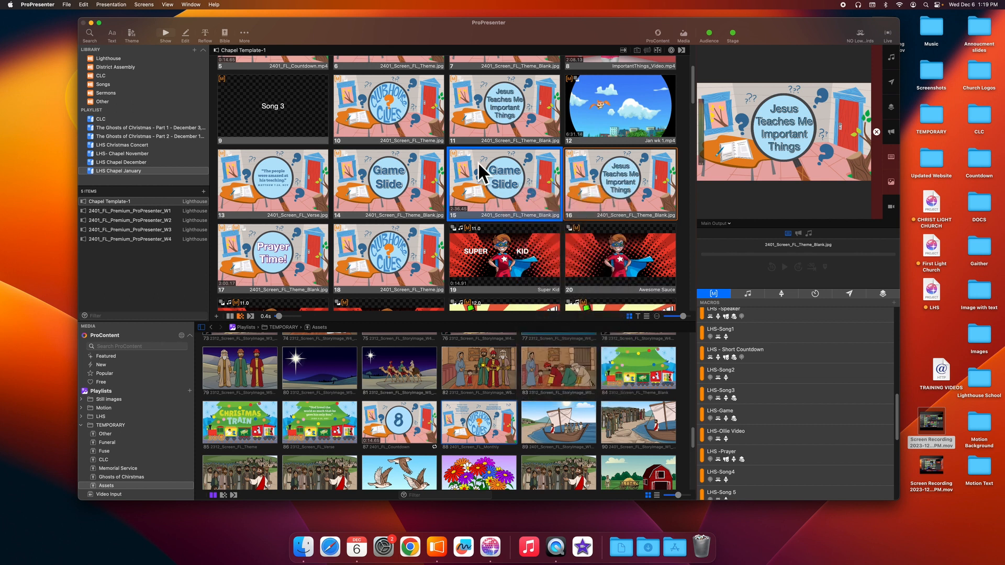
- Remove the "LHS -Speaker" macro action from the "Prayer Time!" slide 17, leaving its "LHS -Prayer" macro
{"action": "scroll", "coordinate": [479, 162], "scroll_direction": "down", "scroll_amount": 2}
{"action": "left_click", "coordinate": [361, 217]}
{"action": "scroll", "coordinate": [309, 210], "scroll_direction": "down", "scroll_amount": 1}
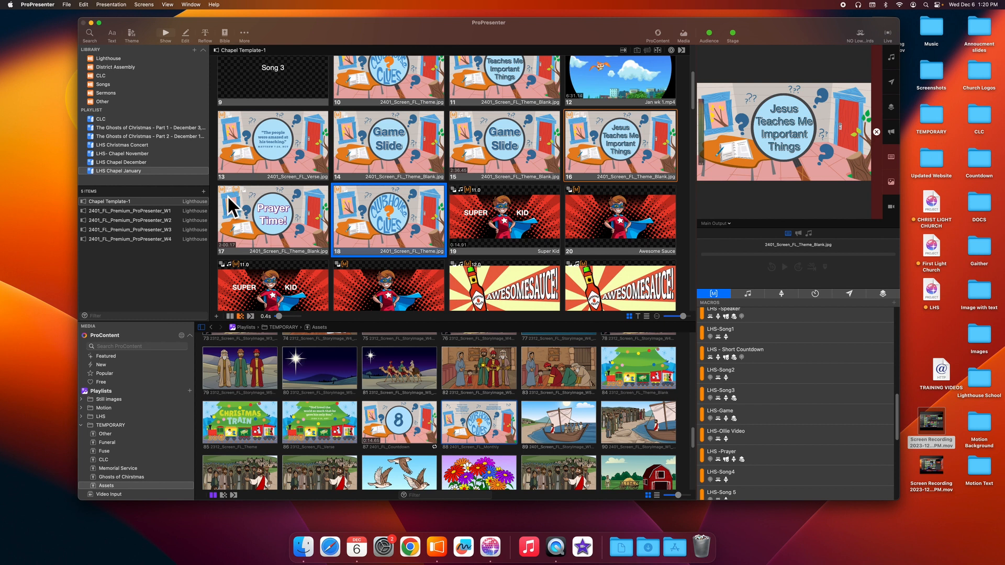
{"action": "right_click", "coordinate": [244, 230]}
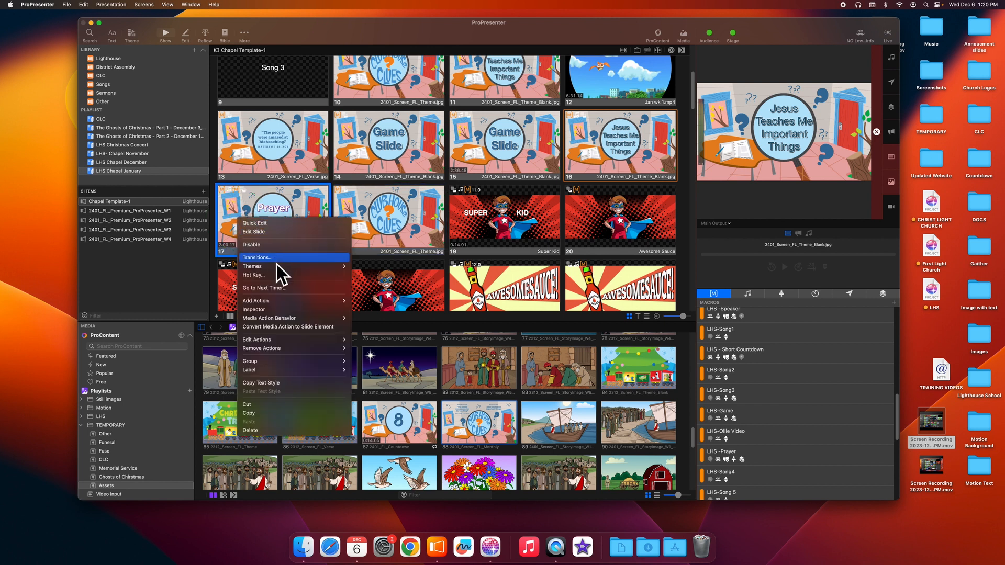
{"action": "mouse_move", "coordinate": [285, 341]}
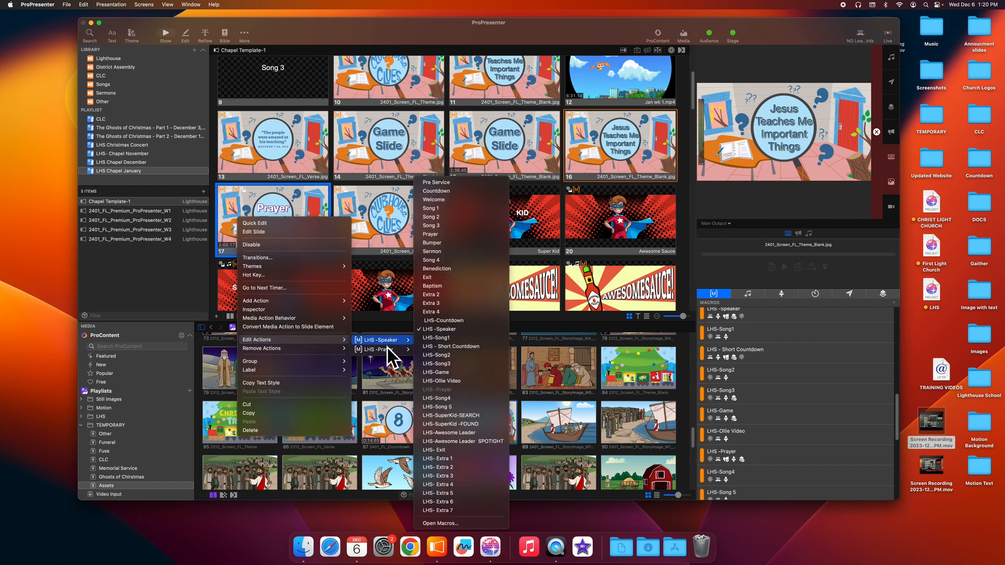
{"action": "mouse_move", "coordinate": [383, 346]}
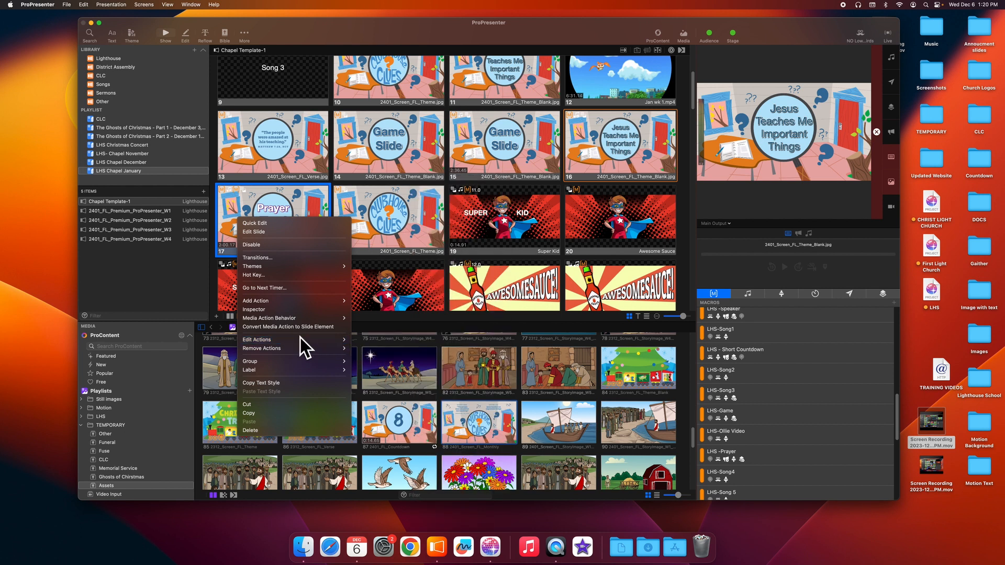
{"action": "left_click", "coordinate": [387, 352]}
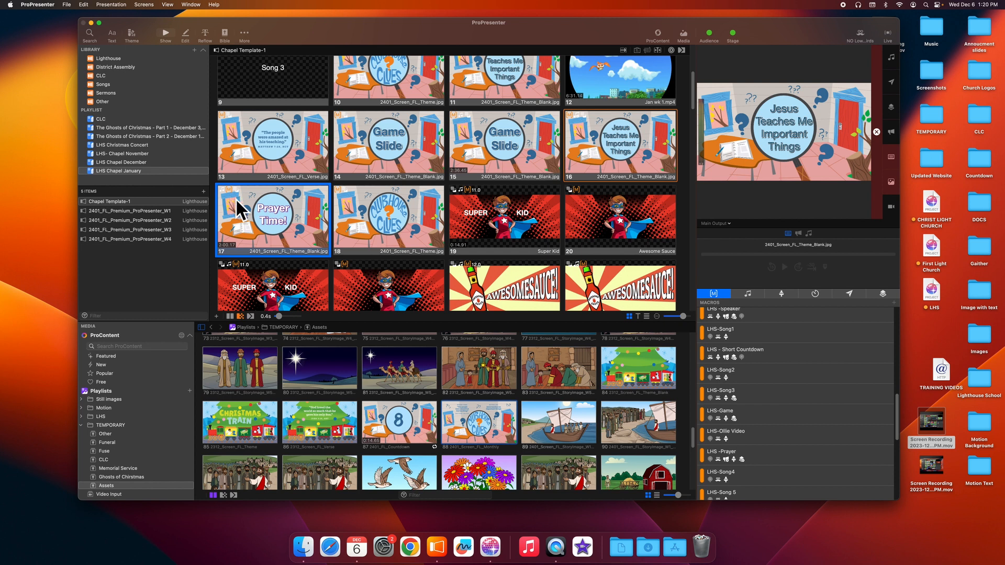
- Add a Clear Audio action to the Clubhouse Clues theme slide 18
{"action": "right_click", "coordinate": [351, 204]}
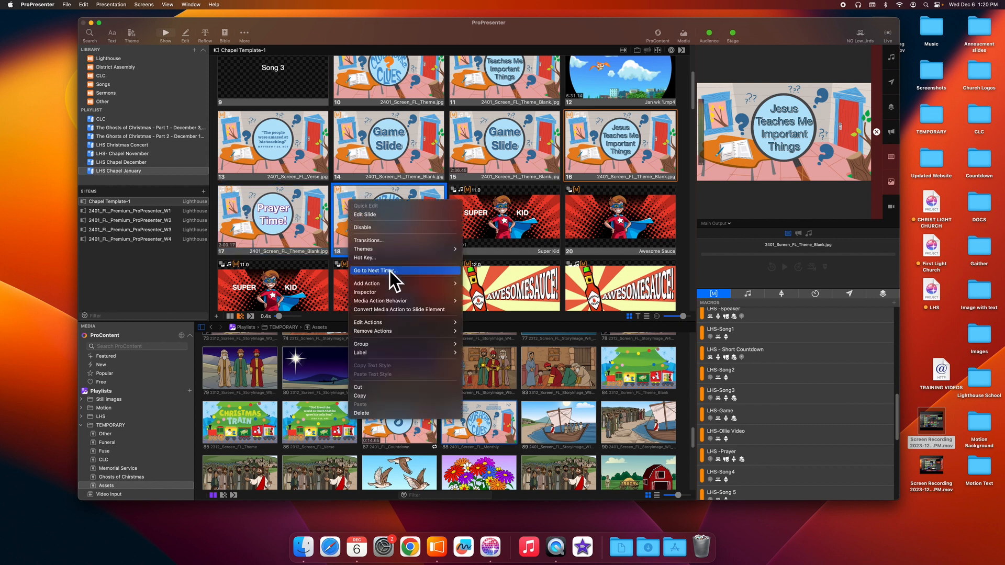
{"action": "mouse_move", "coordinate": [389, 286]}
{"action": "mouse_move", "coordinate": [476, 283]}
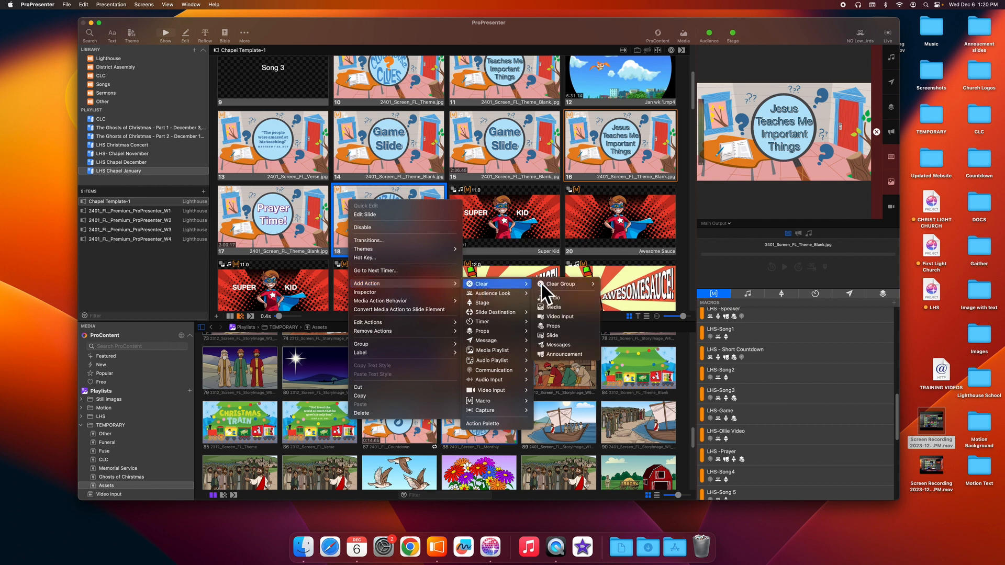
{"action": "left_click", "coordinate": [570, 299]}
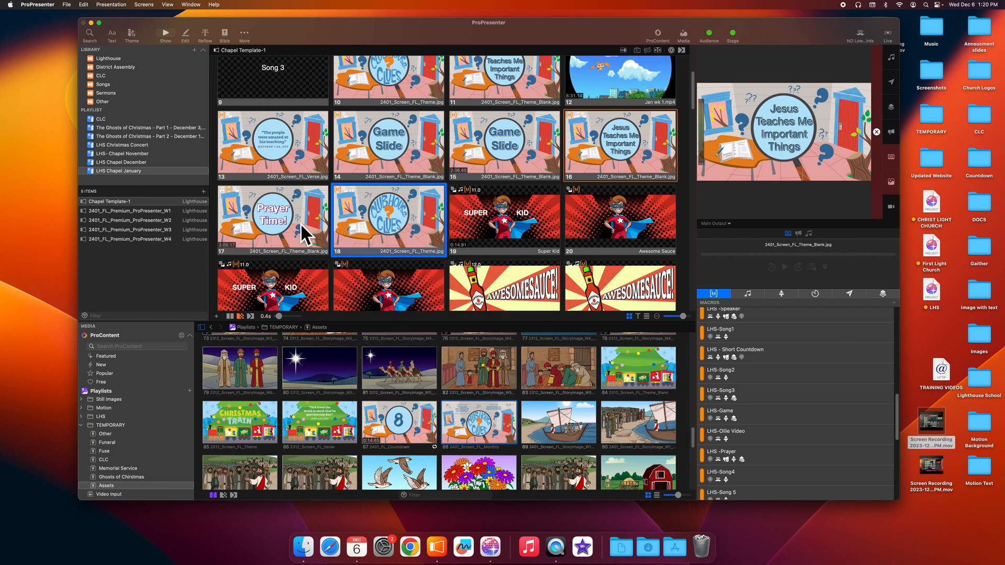
- Show slides 17 and 18 on the output, review the Super Kid and Awesome Sauce slides, and show the closing slide 27
{"action": "left_click", "coordinate": [293, 235]}
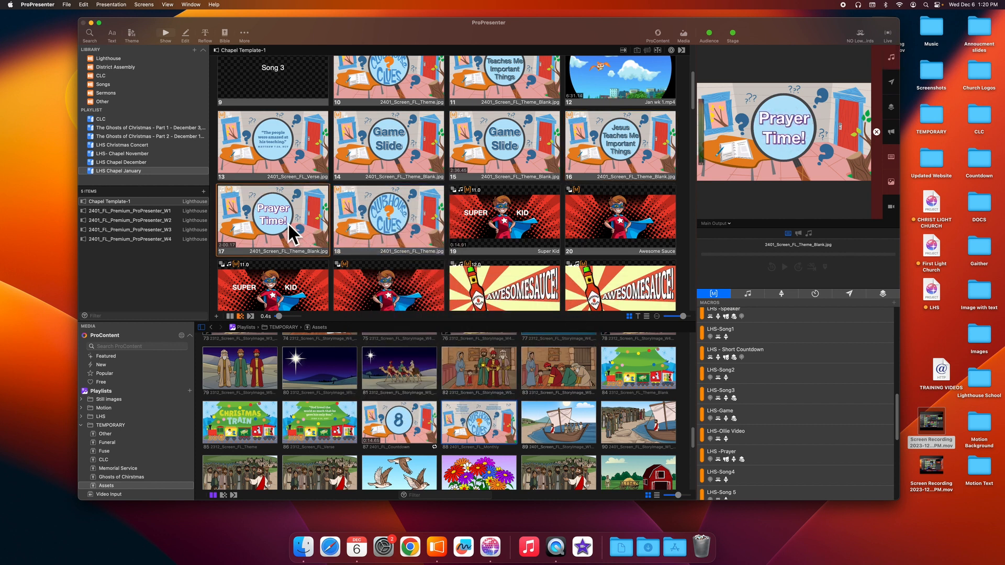
{"action": "left_click", "coordinate": [381, 211]}
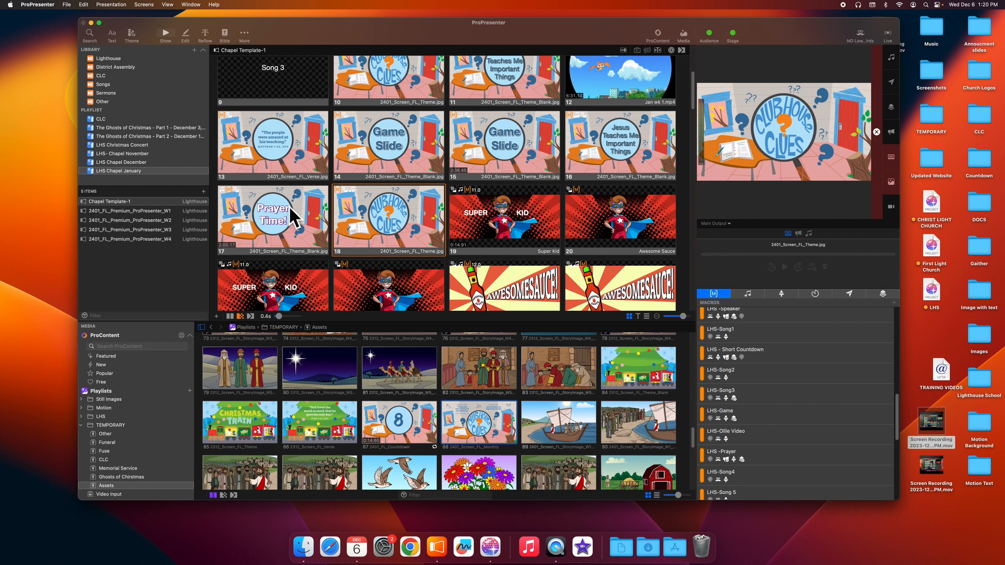
{"action": "scroll", "coordinate": [291, 207], "scroll_direction": "down", "scroll_amount": 2}
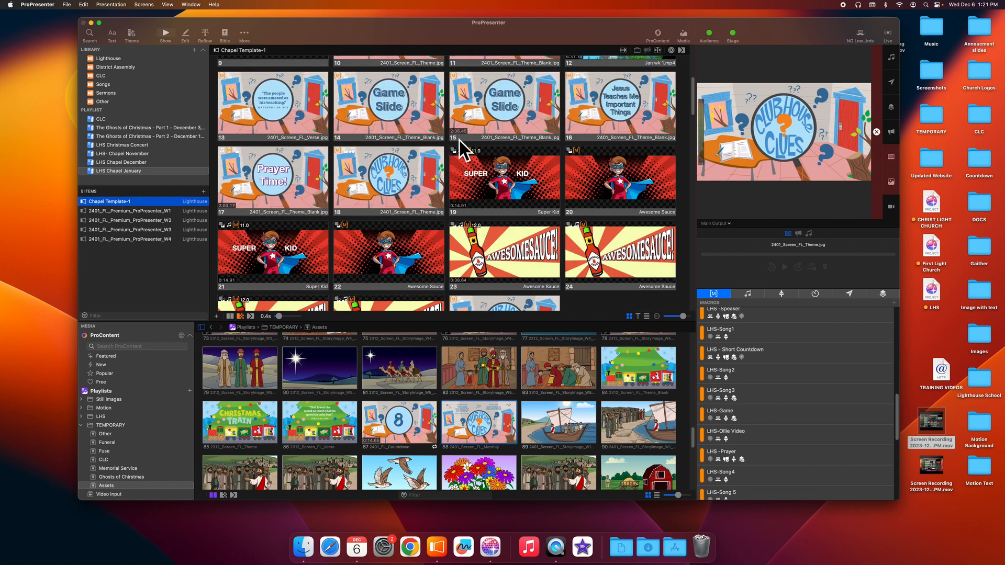
{"action": "scroll", "coordinate": [328, 184], "scroll_direction": "down", "scroll_amount": 2}
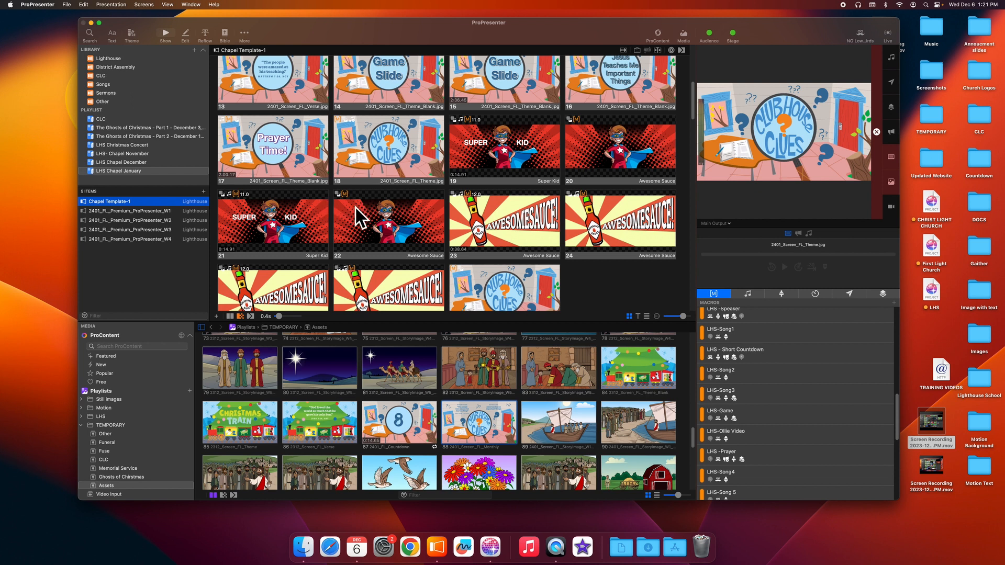
{"action": "scroll", "coordinate": [356, 217], "scroll_direction": "down", "scroll_amount": 1}
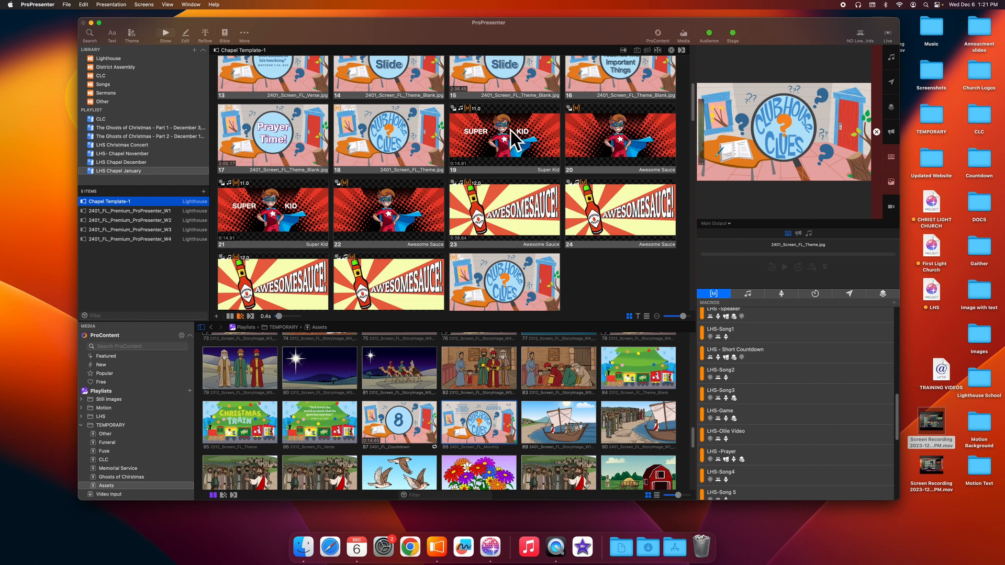
{"action": "scroll", "coordinate": [367, 173], "scroll_direction": "down", "scroll_amount": 1}
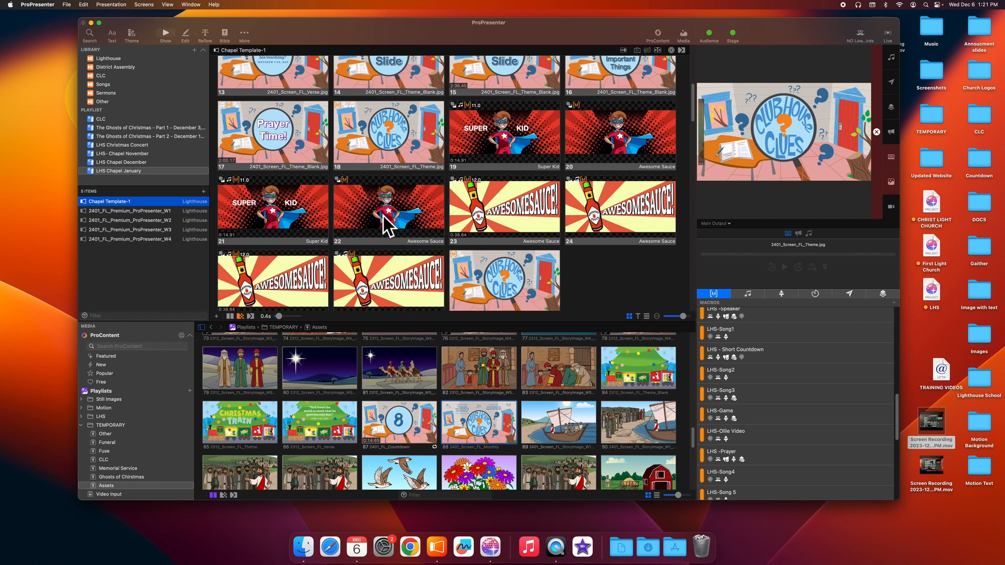
{"action": "left_click", "coordinate": [300, 215]}
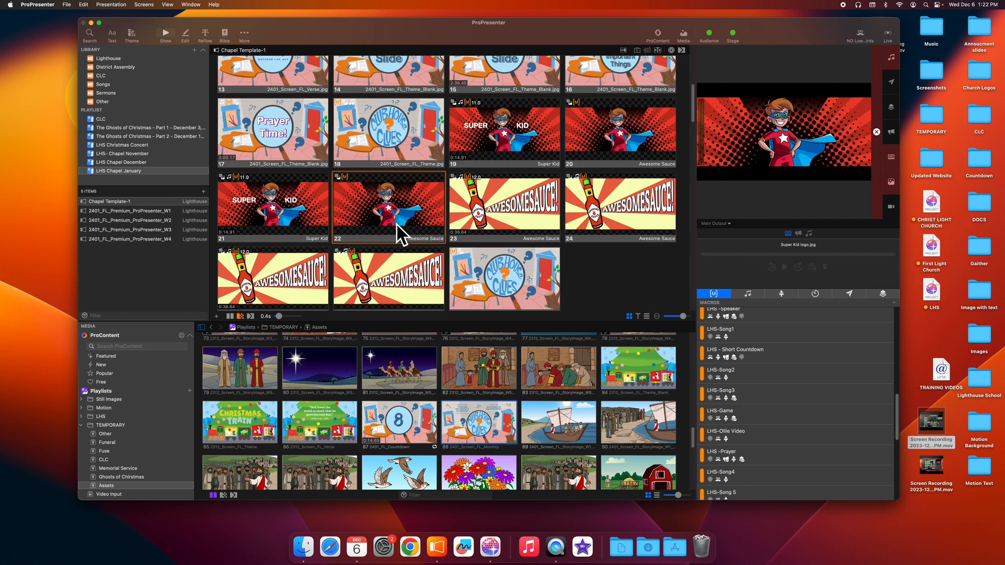
{"action": "scroll", "coordinate": [397, 224], "scroll_direction": "down", "scroll_amount": 1}
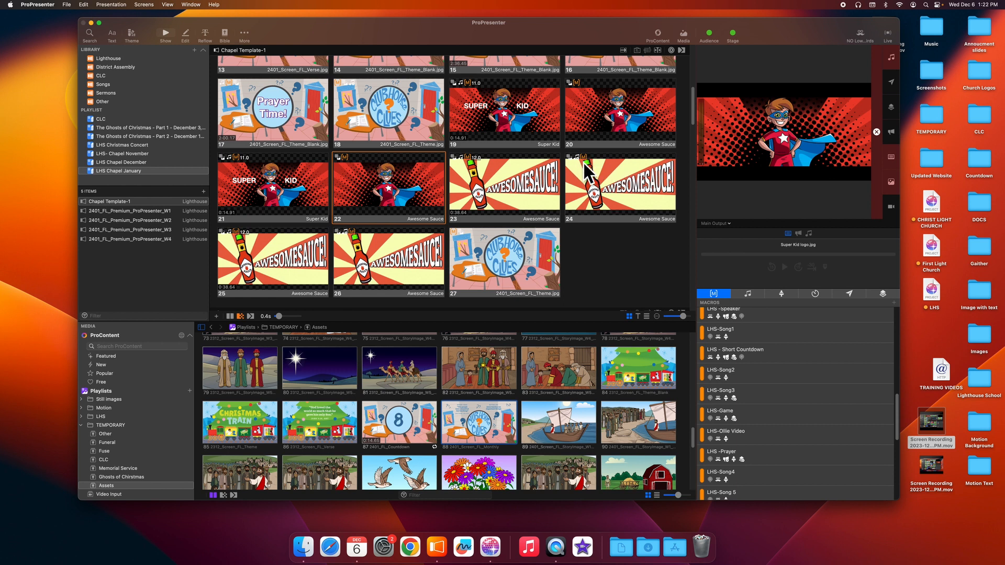
{"action": "scroll", "coordinate": [305, 246], "scroll_direction": "down", "scroll_amount": 1}
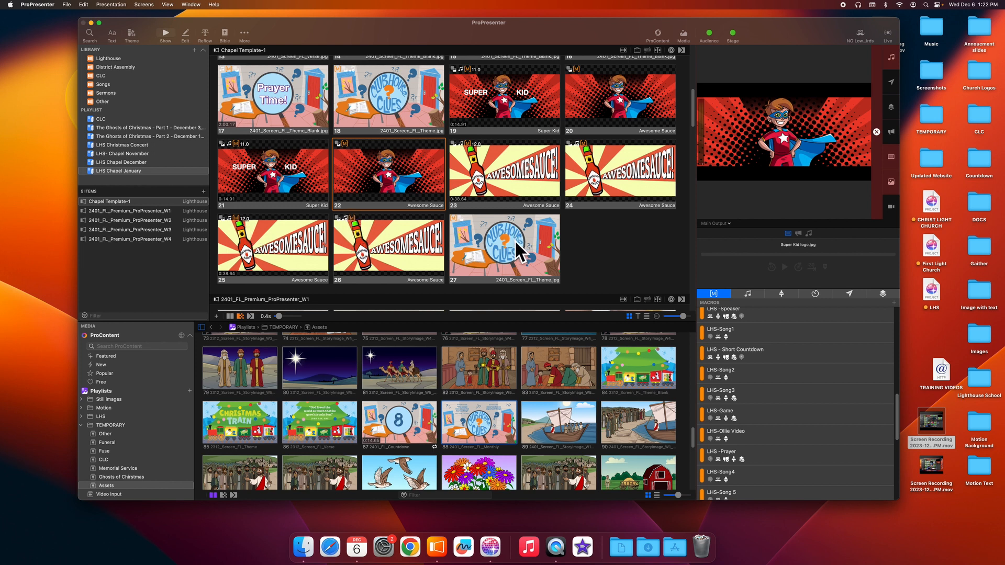
{"action": "left_click", "coordinate": [502, 252]}
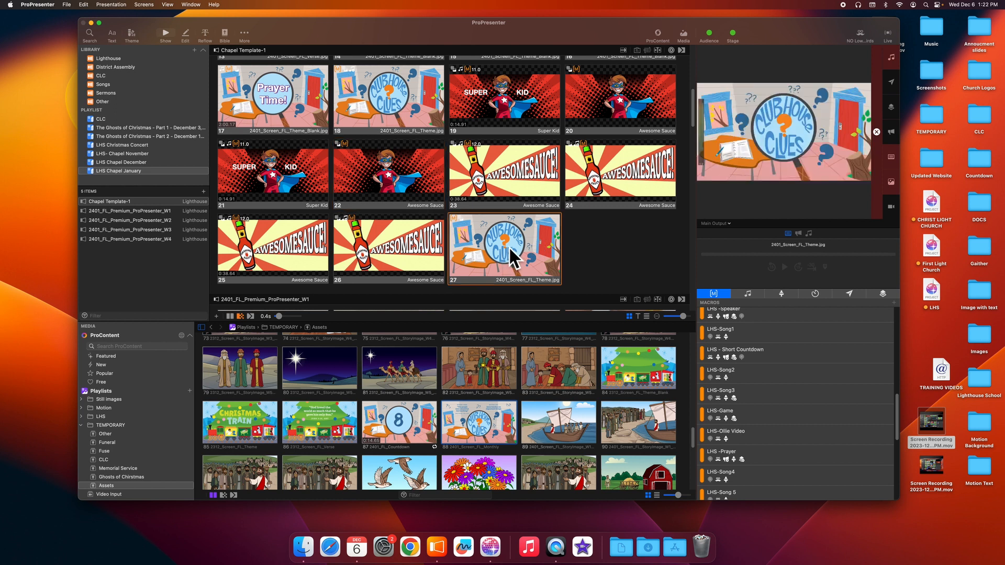
- Return to the presentation's first slides, play ImportantThings_Video.mp4 on slide 8 and pause it
{"action": "scroll", "coordinate": [509, 248], "scroll_direction": "up", "scroll_amount": 5}
{"action": "scroll", "coordinate": [509, 256], "scroll_direction": "up", "scroll_amount": 2}
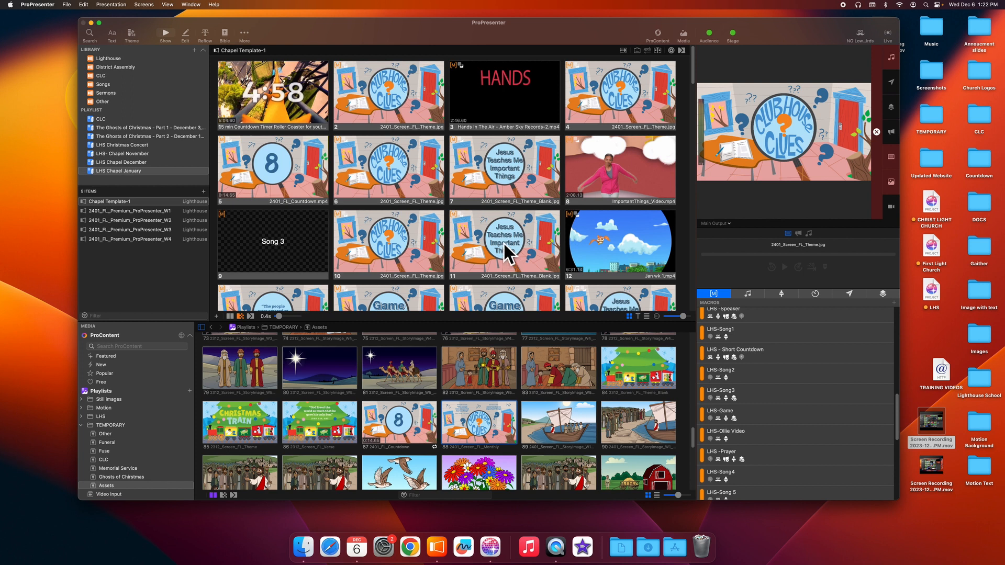
{"action": "scroll", "coordinate": [503, 254], "scroll_direction": "down", "scroll_amount": 1}
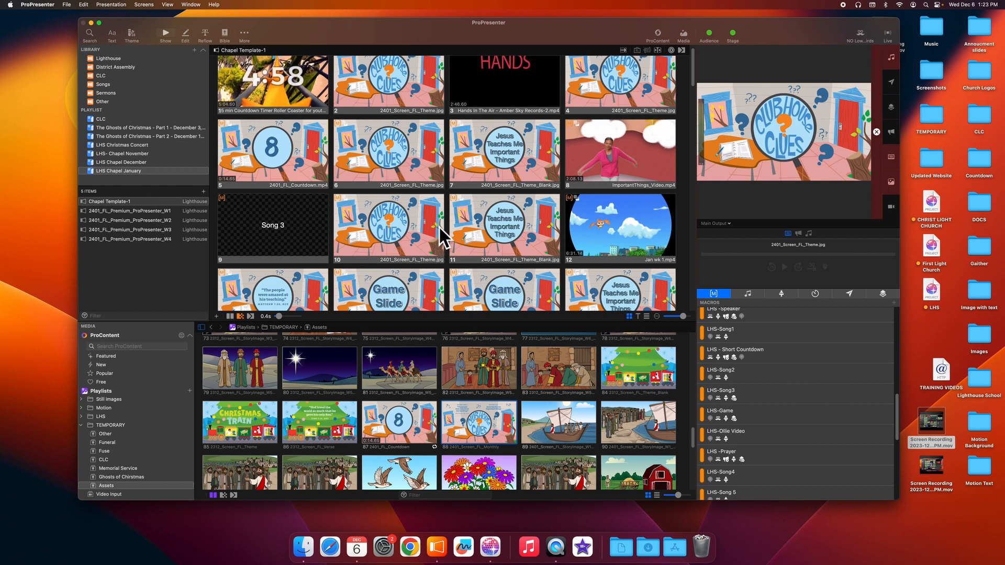
{"action": "scroll", "coordinate": [445, 239], "scroll_direction": "down", "scroll_amount": 1}
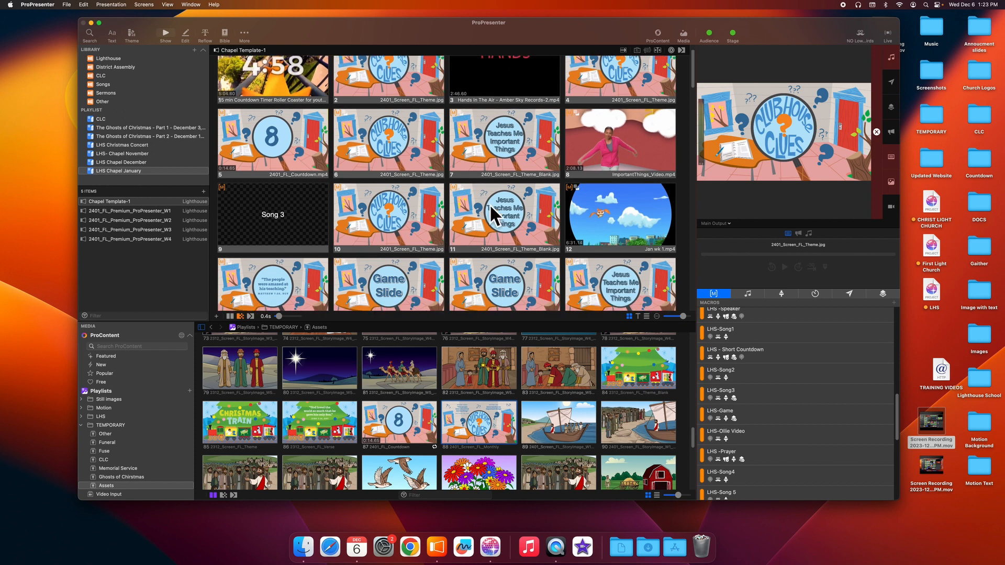
{"action": "left_click", "coordinate": [612, 142]}
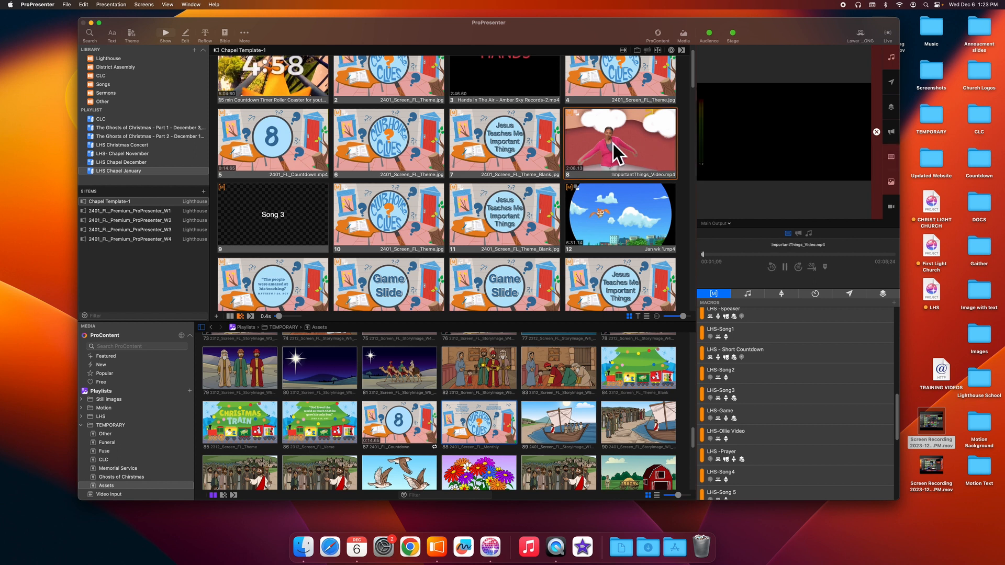
{"action": "left_click", "coordinate": [785, 271]}
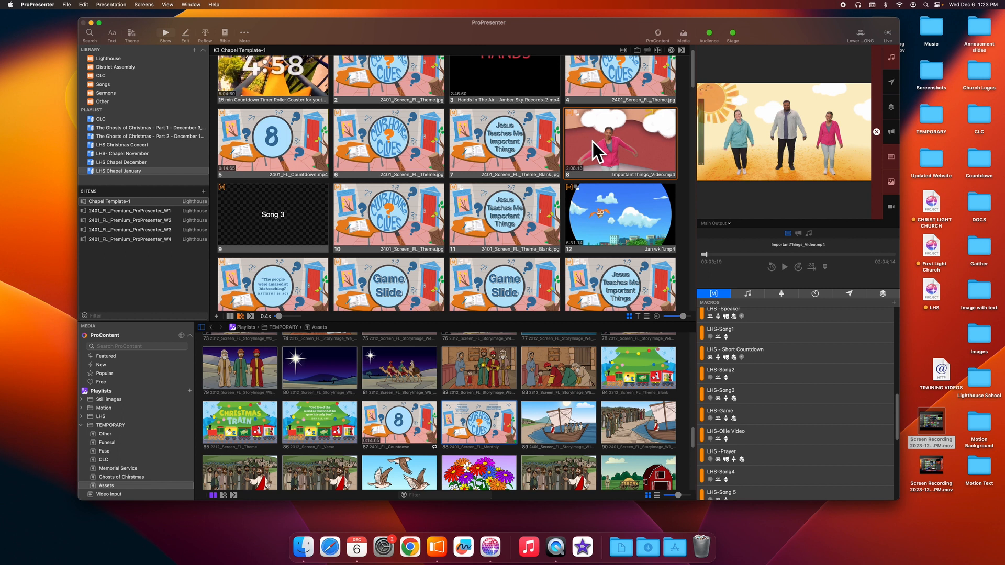
- Trim ImportantThings_Video.mp4 on slide 8 to start at about 00:00:01;17 and end at about 00:02:01;29, and test its playback
{"action": "right_click", "coordinate": [619, 126]}
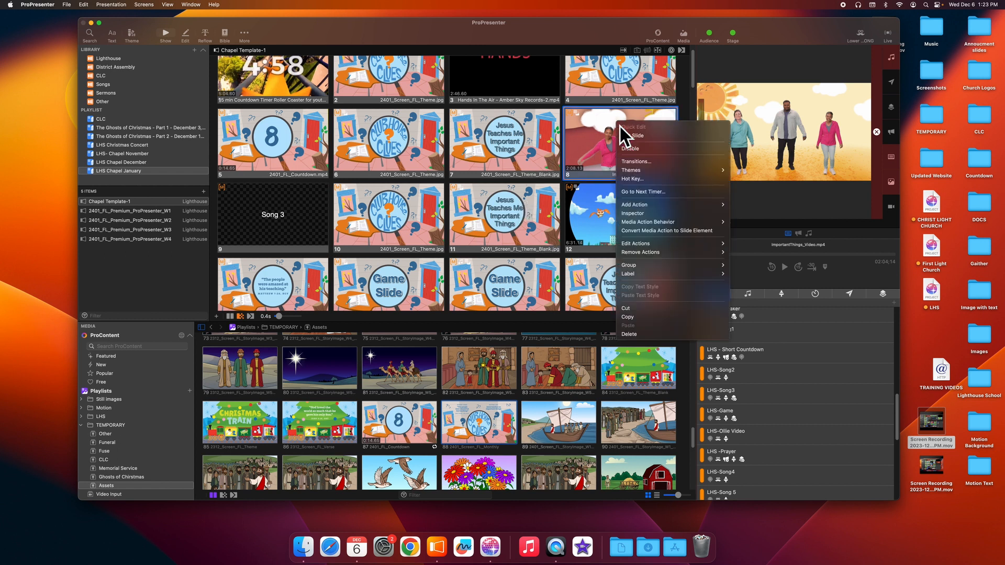
{"action": "left_click", "coordinate": [634, 215]}
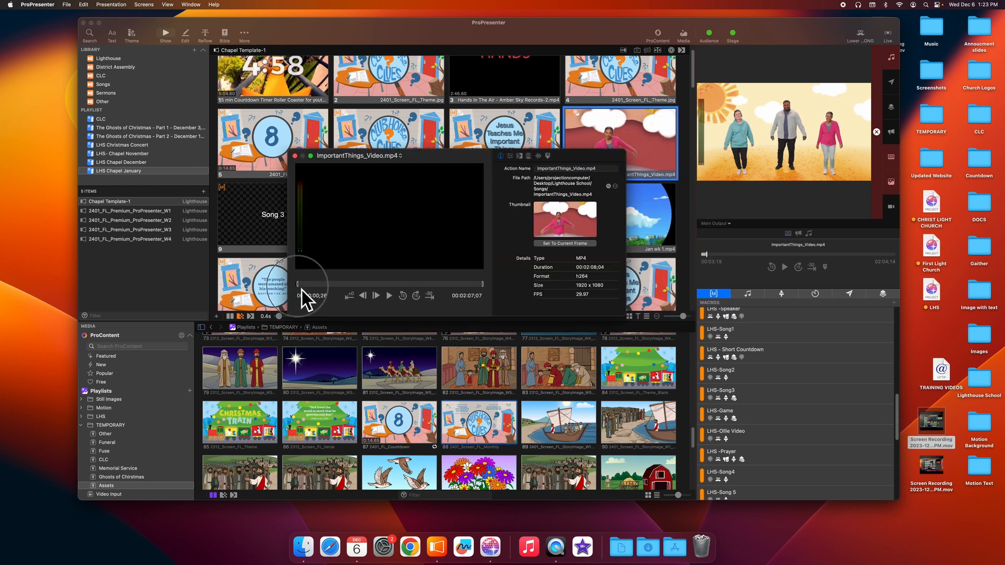
{"action": "left_click", "coordinate": [303, 289]}
{"action": "left_click_drag", "start_coordinate": [302, 289], "coordinate": [303, 290]}
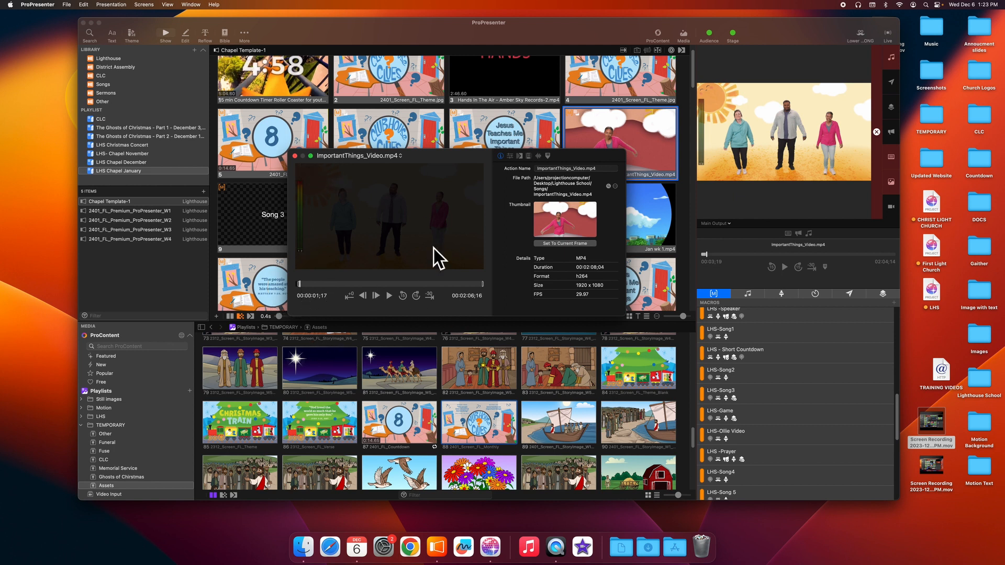
{"action": "left_click_drag", "start_coordinate": [487, 291], "coordinate": [478, 290]}
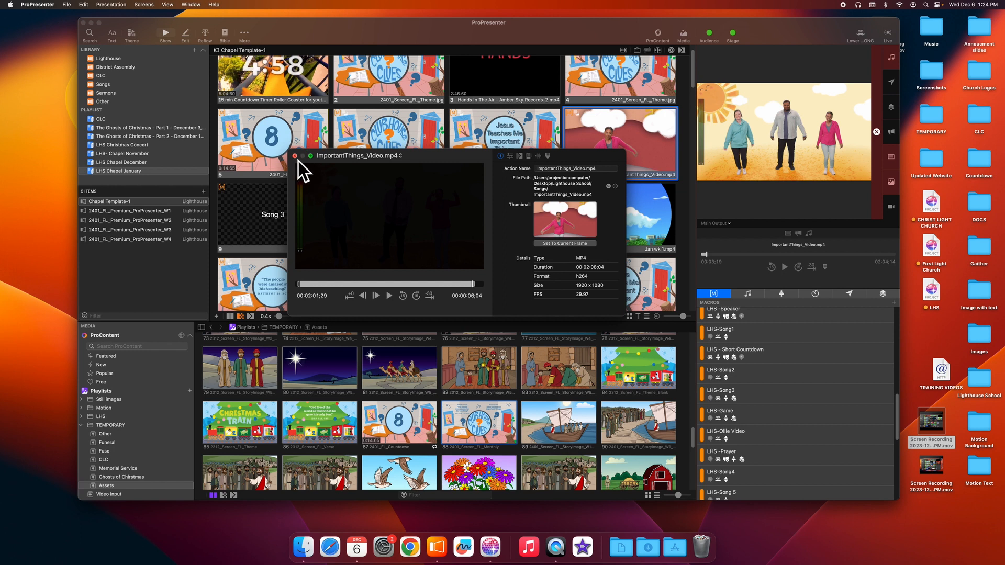
{"action": "left_click", "coordinate": [295, 156]}
{"action": "left_click", "coordinate": [591, 143]}
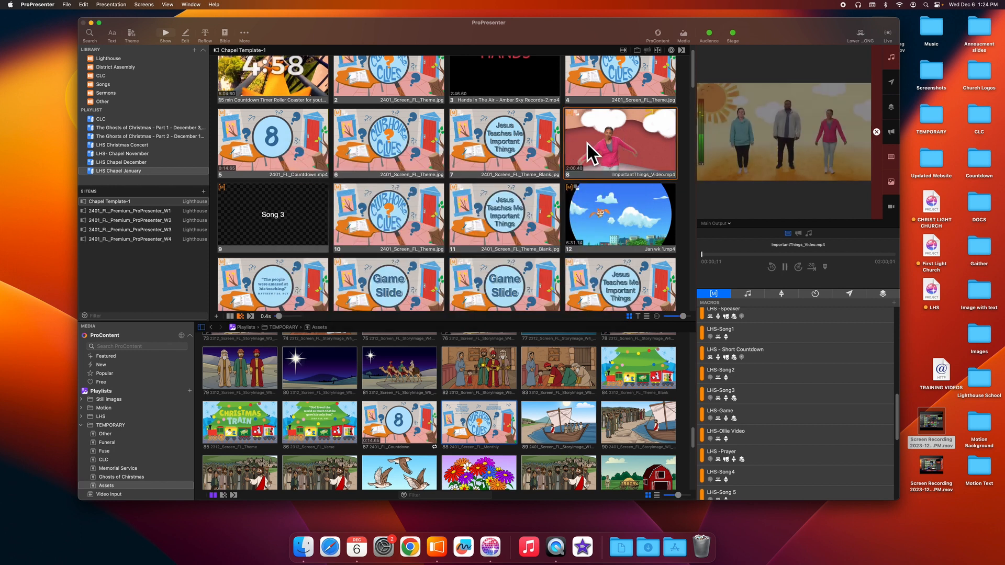
{"action": "left_click", "coordinate": [487, 142]}
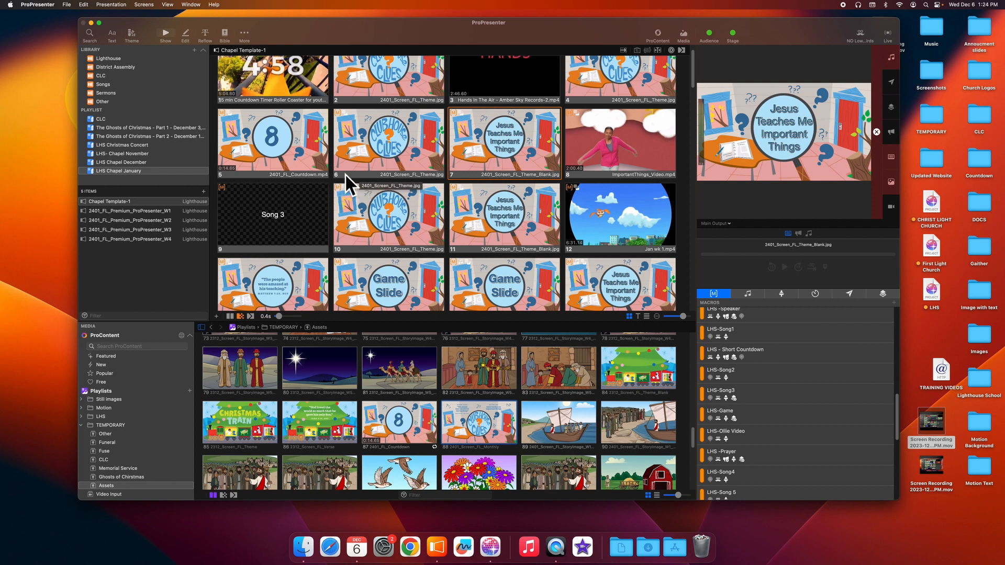
- Trim the Jan wk 1.mp4 video on slide 12 to start at about 00:00:02;03 and end at about 00:06:24;15
{"action": "right_click", "coordinate": [613, 214]}
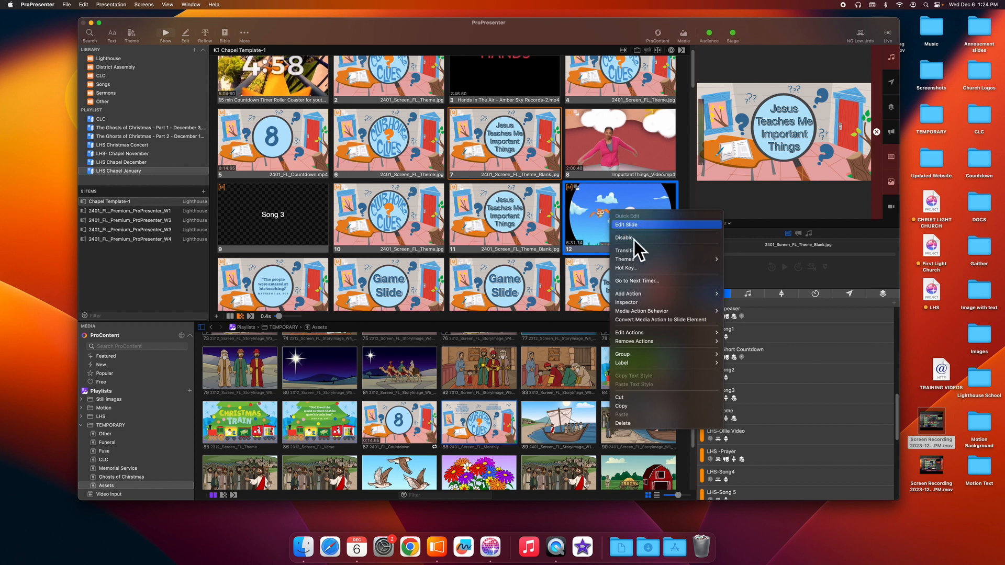
{"action": "left_click", "coordinate": [631, 304]}
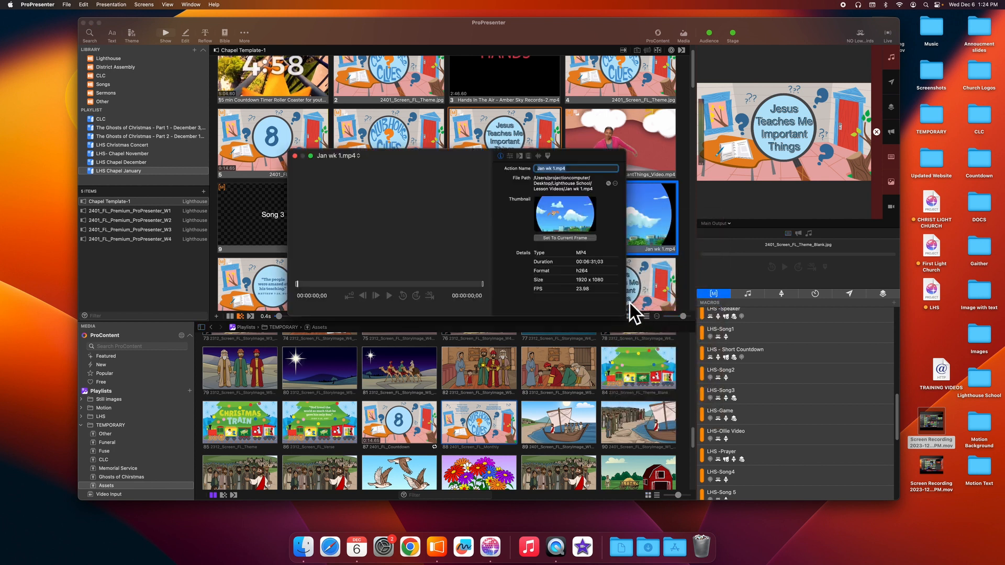
{"action": "left_click", "coordinate": [303, 289]}
{"action": "left_click_drag", "start_coordinate": [303, 288], "coordinate": [301, 290]}
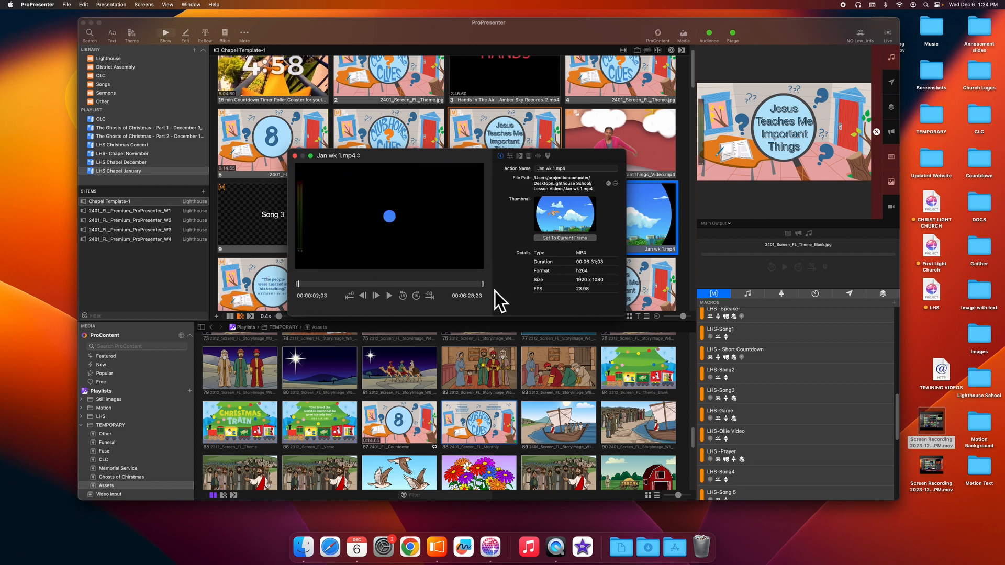
{"action": "left_click_drag", "start_coordinate": [488, 290], "coordinate": [486, 291]}
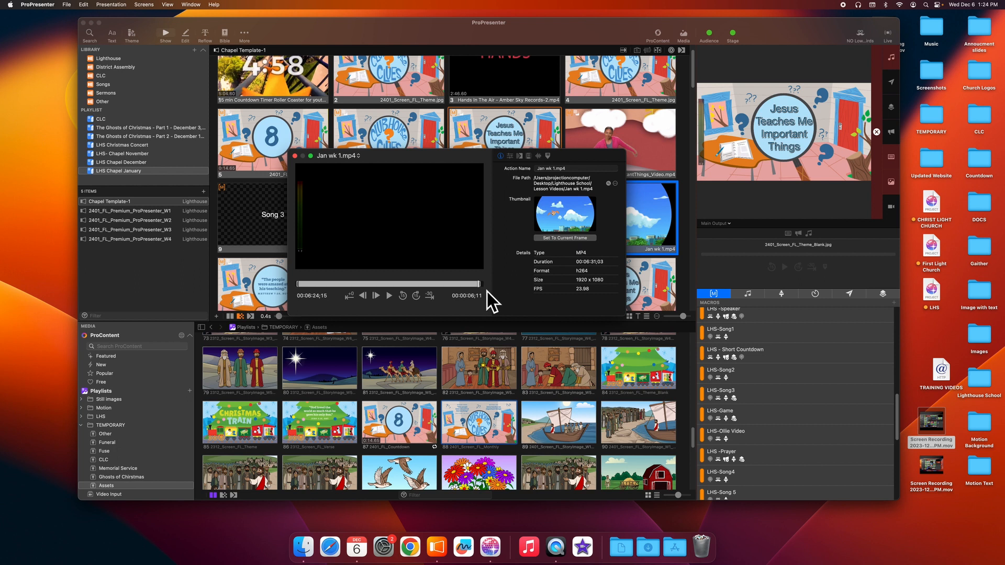
{"action": "left_click", "coordinate": [296, 157]}
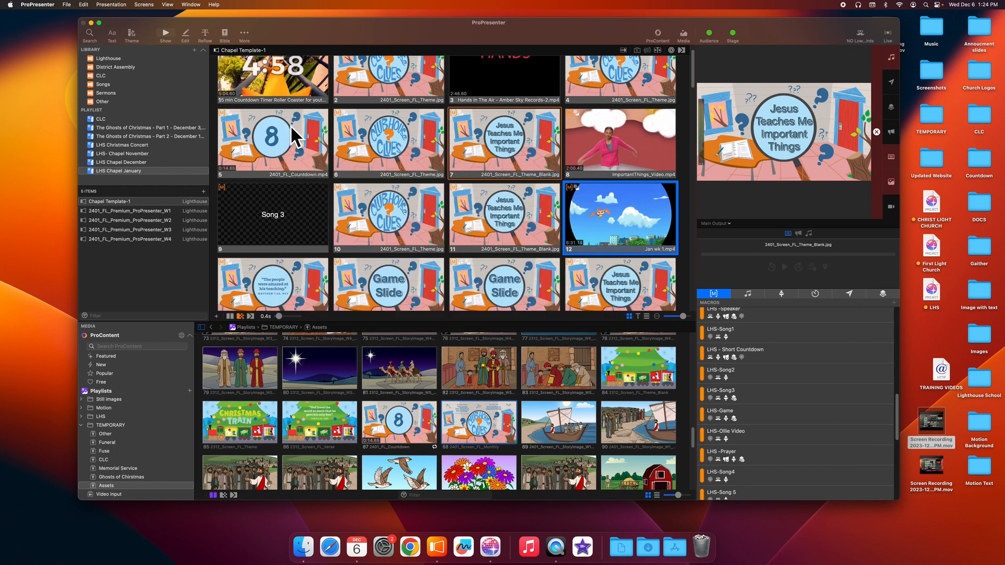
- Preview the 2401_FL_Countdown.mp4 video on slide 5 and trim its start to the point where the number 10 appears
{"action": "left_click", "coordinate": [260, 140]}
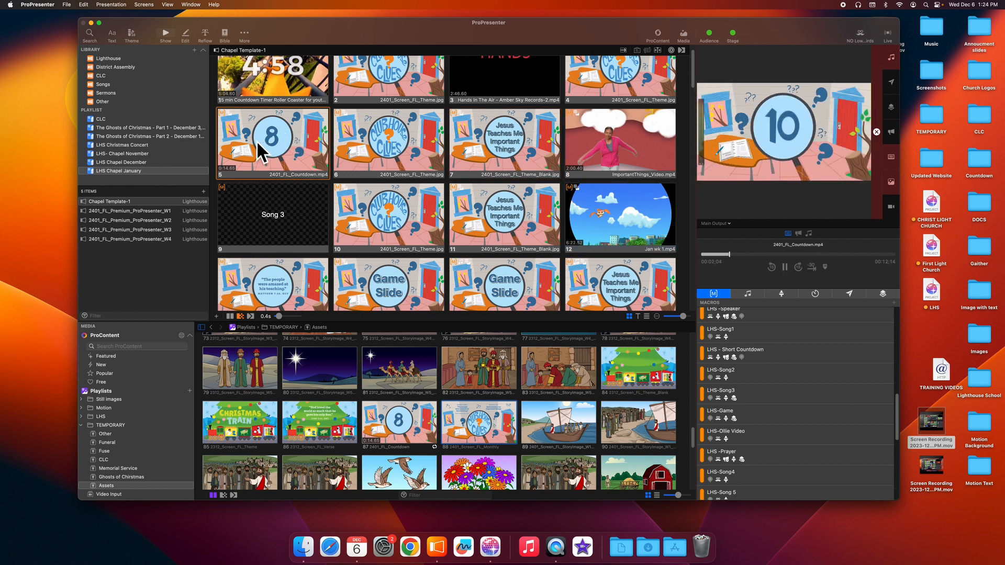
{"action": "left_click", "coordinate": [411, 150]}
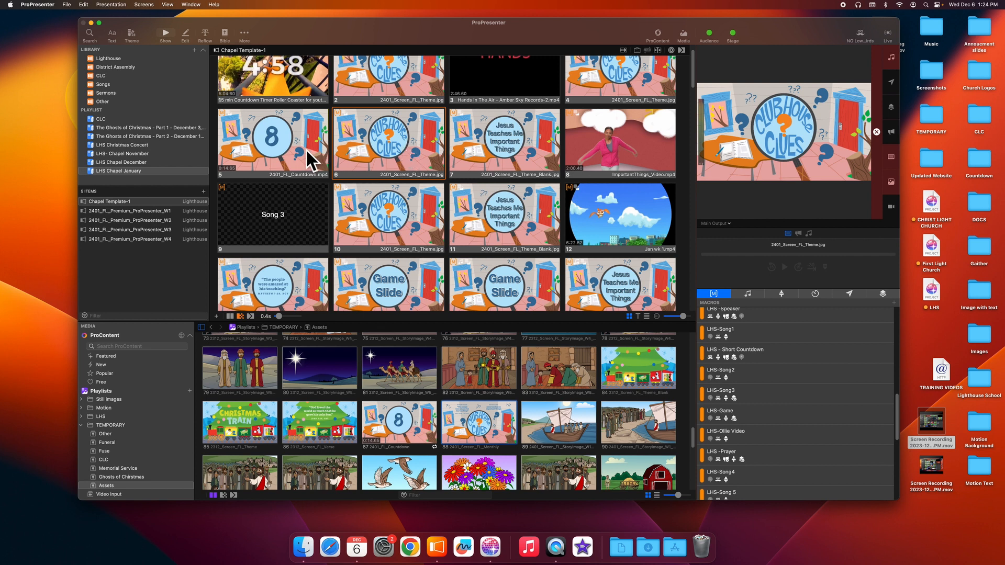
{"action": "right_click", "coordinate": [284, 152]}
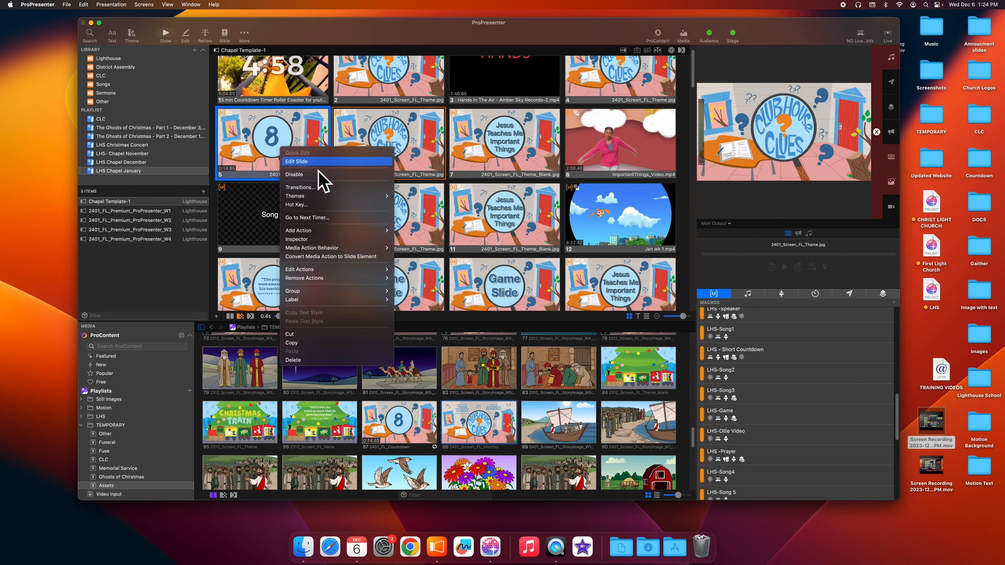
{"action": "left_click", "coordinate": [305, 241]}
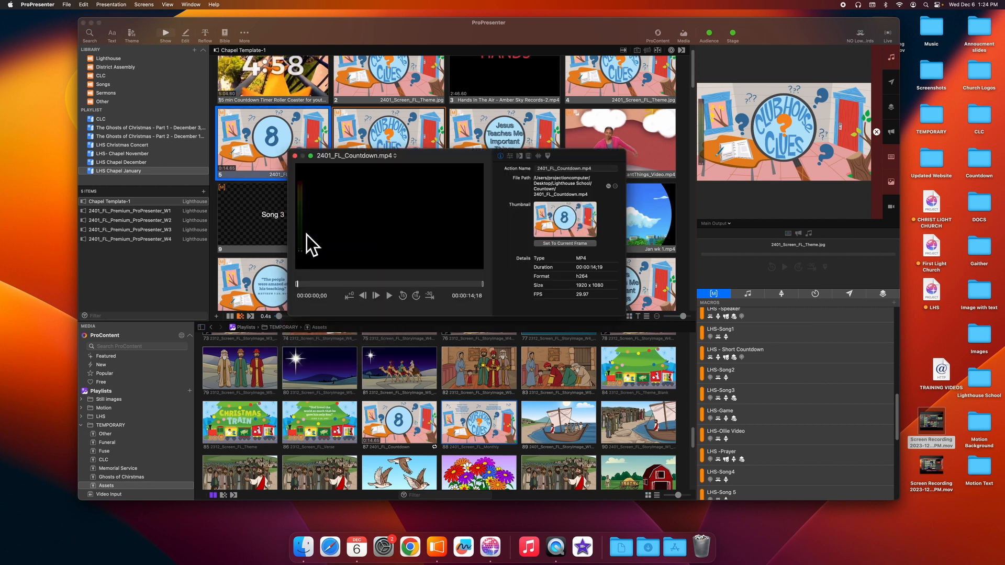
{"action": "left_click", "coordinate": [302, 290]}
{"action": "left_click_drag", "start_coordinate": [302, 291], "coordinate": [317, 289]}
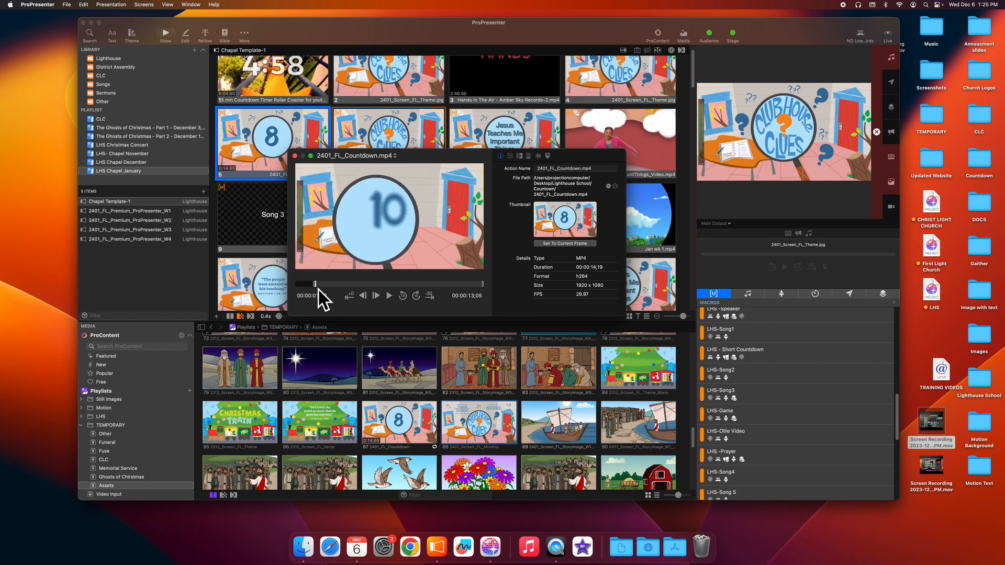
{"action": "left_click", "coordinate": [295, 156]}
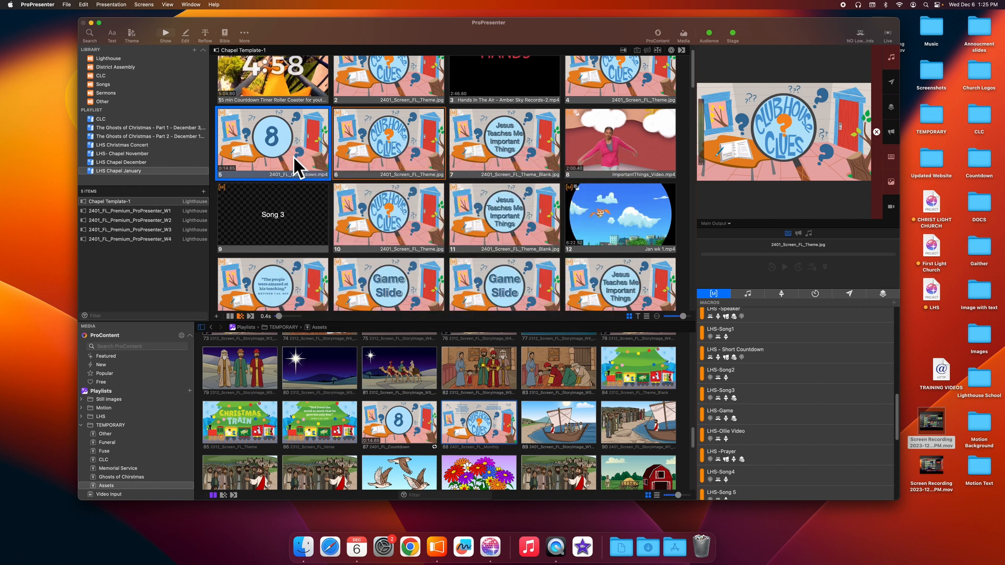
- Test the trimmed countdown on slide 5 twice, returning the output to the Clubhouse Clues theme slide 6
{"action": "left_click", "coordinate": [292, 159]}
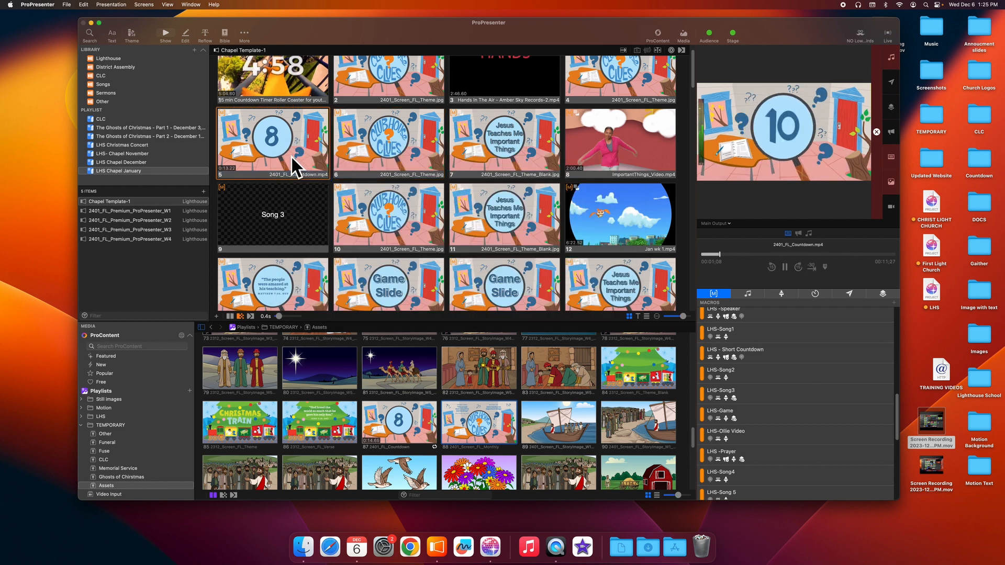
{"action": "left_click", "coordinate": [410, 158]}
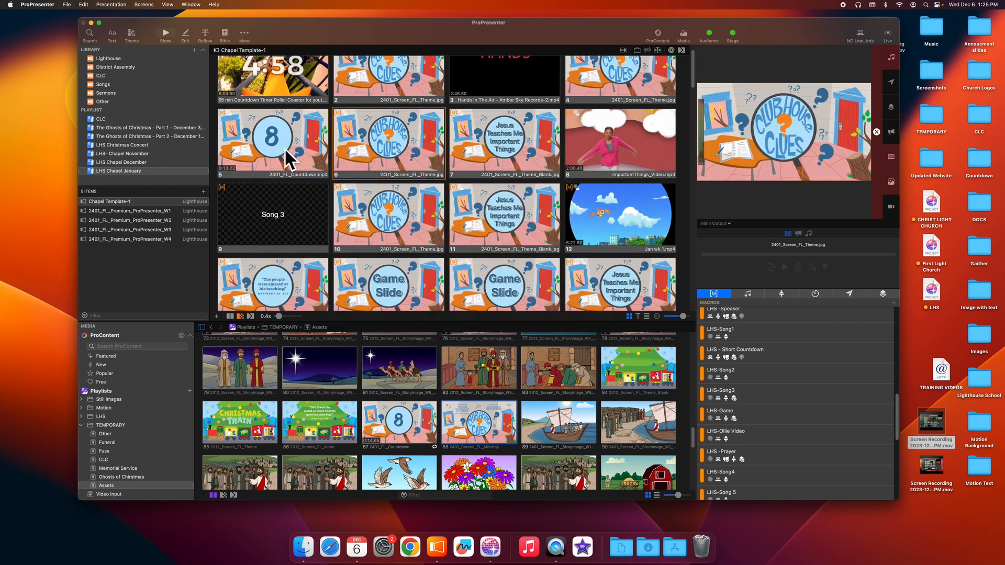
{"action": "left_click", "coordinate": [287, 158]}
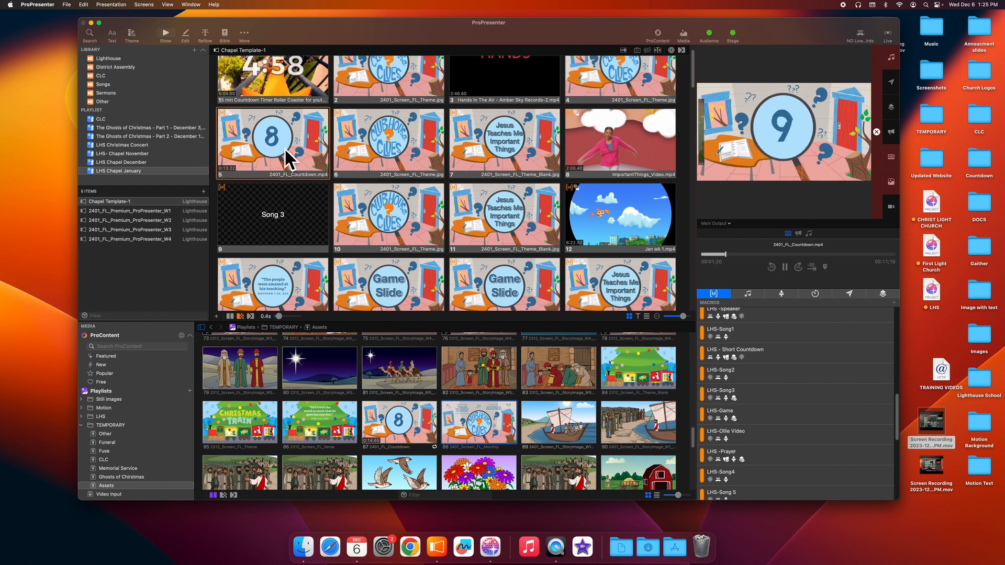
{"action": "left_click", "coordinate": [398, 149]}
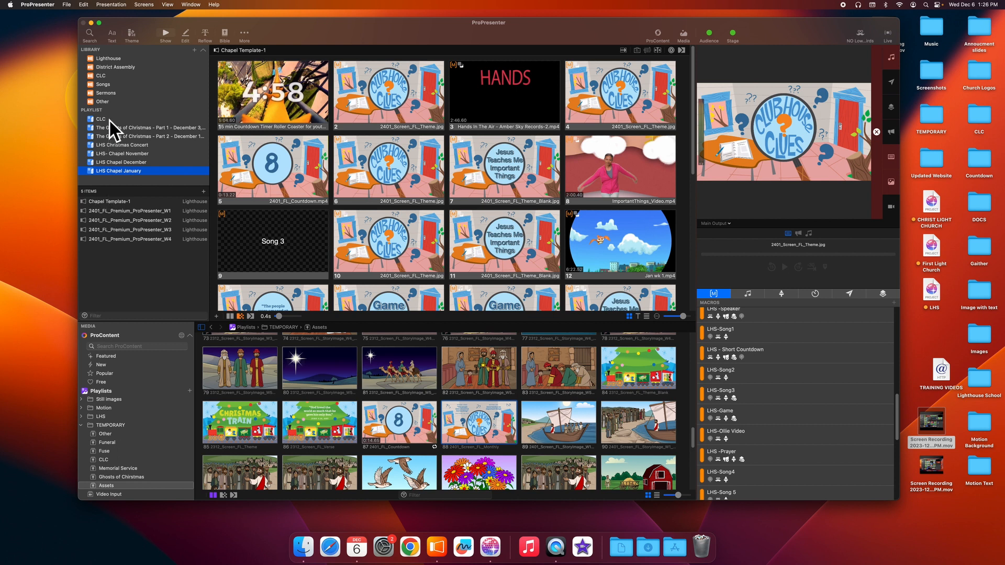
- Rename the Chapel Template-1 presentation in the Lighthouse library as LHS Chapel Jan wk 1
{"action": "left_click", "coordinate": [109, 59]}
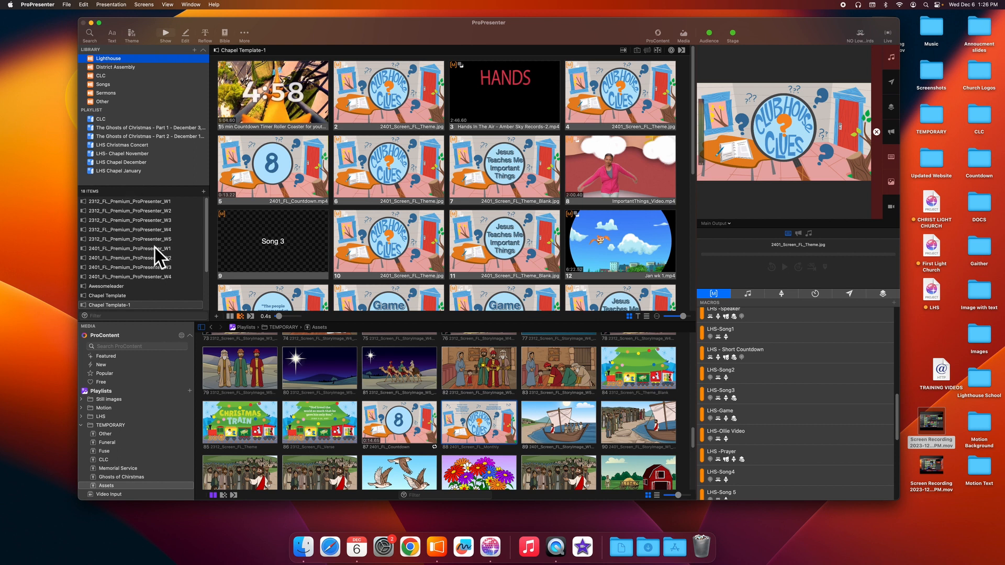
{"action": "scroll", "coordinate": [148, 252], "scroll_direction": "down", "scroll_amount": 3}
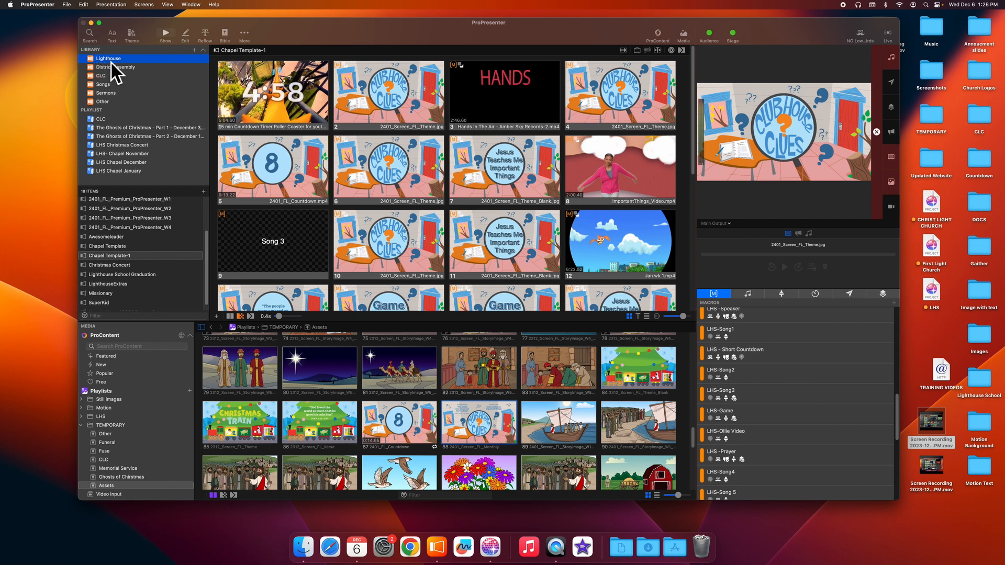
{"action": "right_click", "coordinate": [103, 261]}
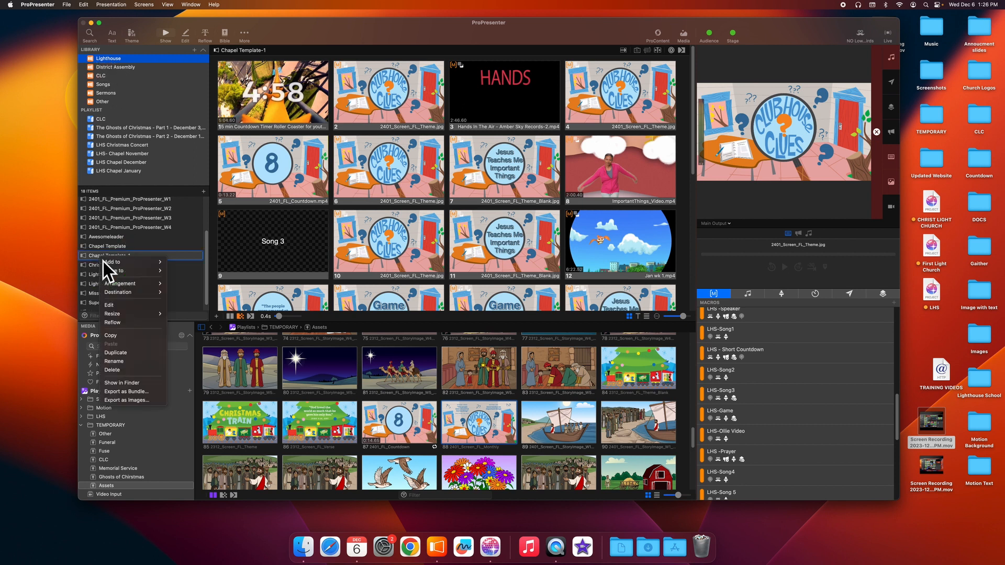
{"action": "left_click", "coordinate": [141, 365]}
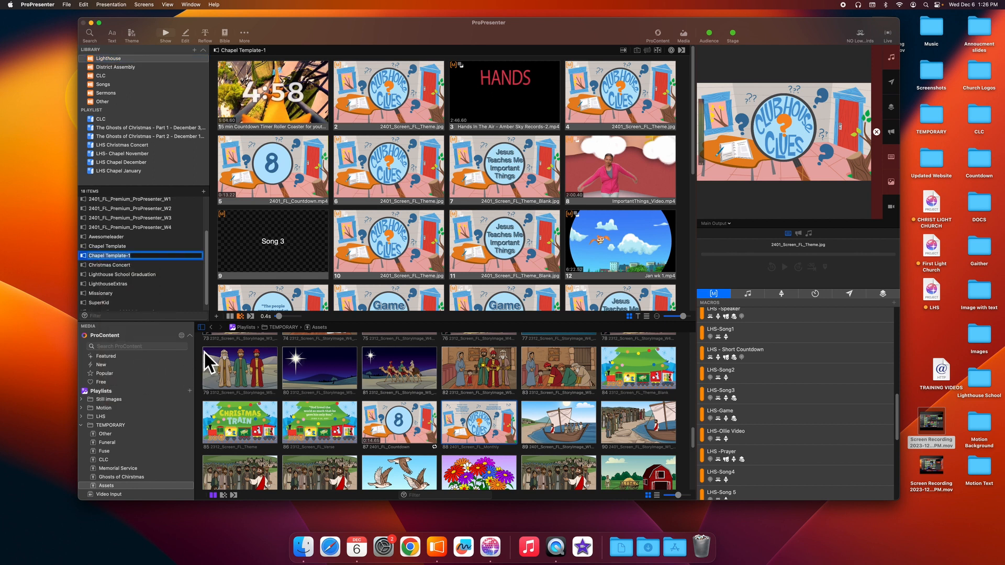
{"action": "type", "text": "LHS Chapel Jan wk 1"}
{"action": "key", "text": "Return"}
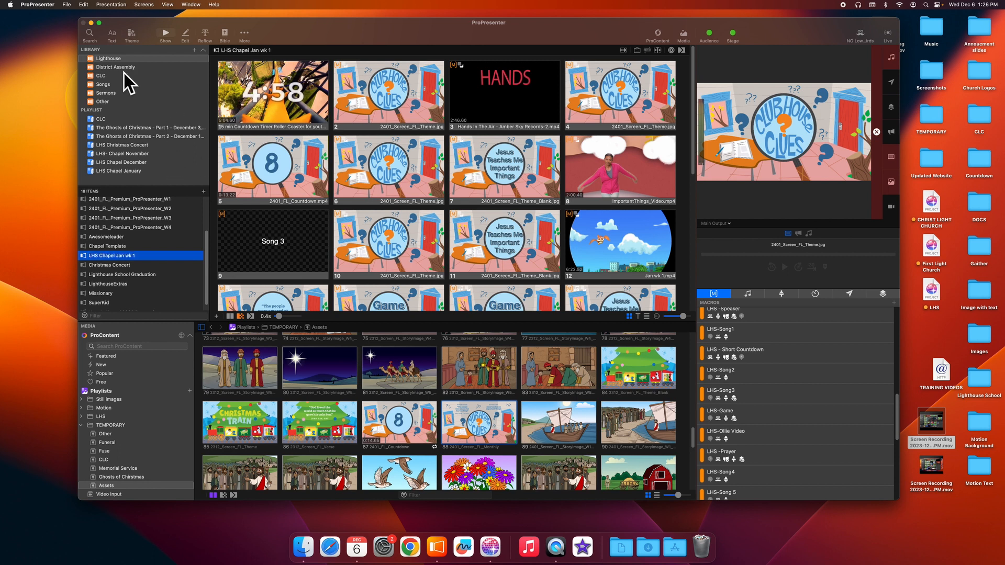
- Compare the slides of 2401_FL_Premium_ProPresenter_W1 with those of LHS Chapel Jan wk 1 in the LHS Chapel January playlist
{"action": "left_click", "coordinate": [134, 171]}
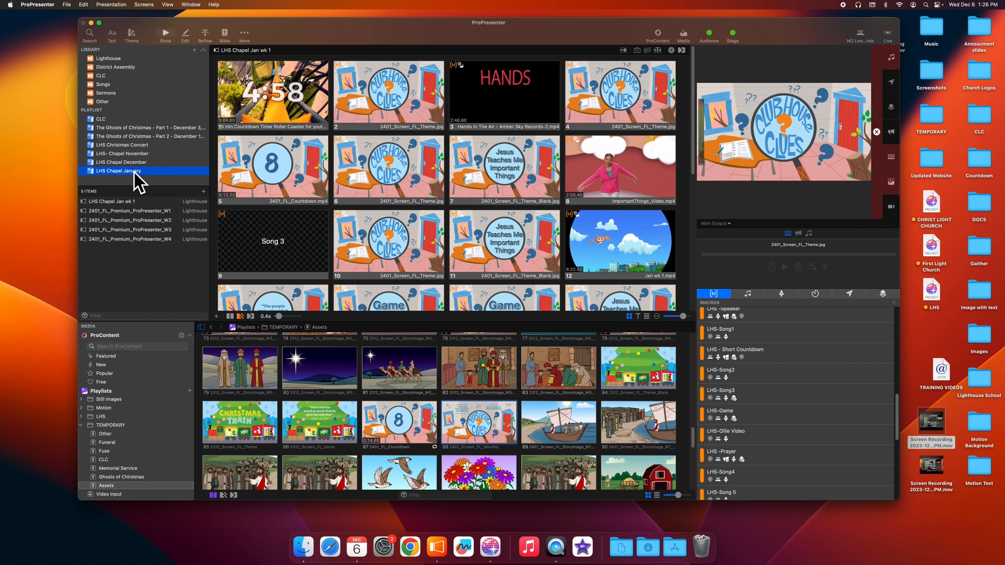
{"action": "left_click", "coordinate": [109, 213]}
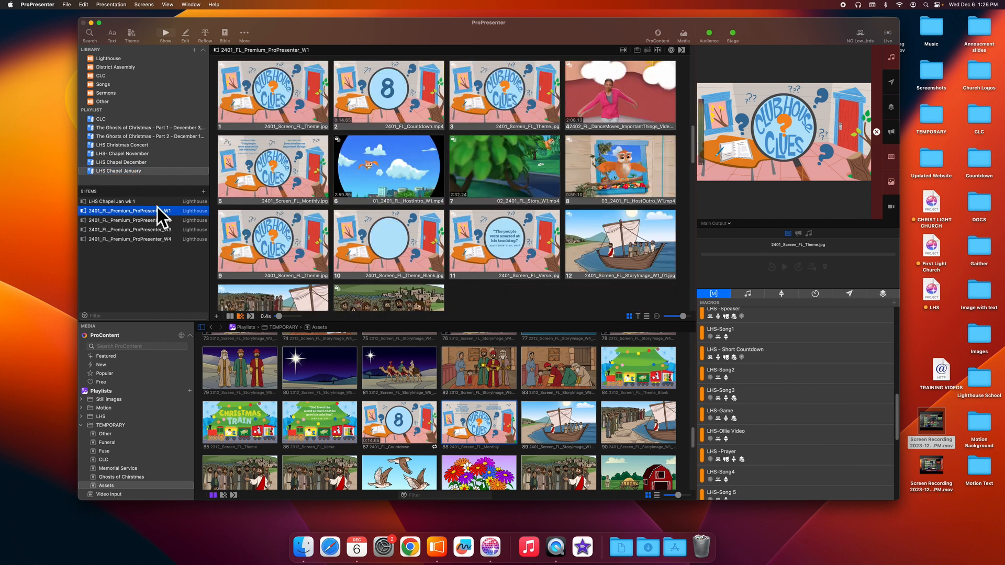
{"action": "scroll", "coordinate": [361, 215], "scroll_direction": "down", "scroll_amount": 2}
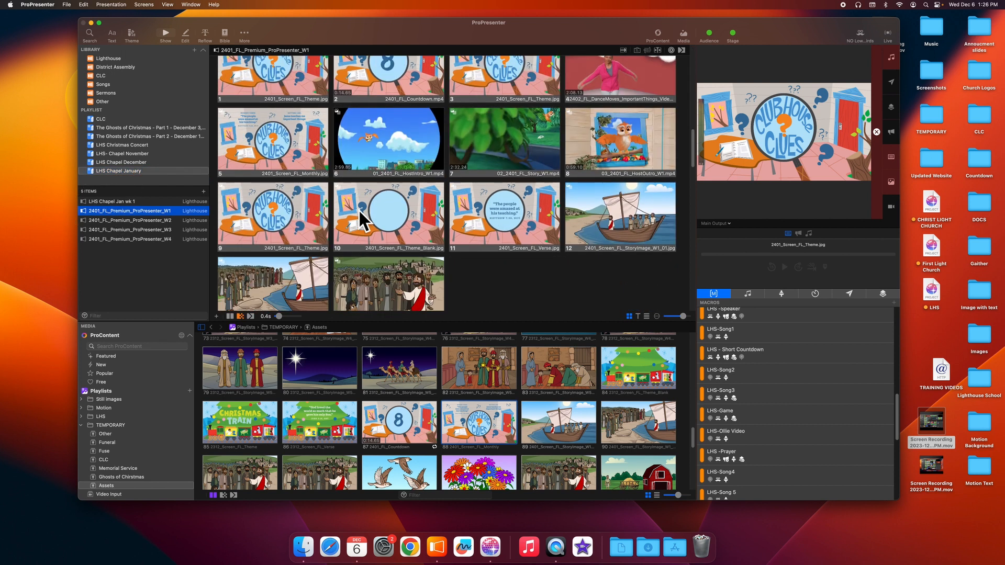
{"action": "left_click", "coordinate": [136, 204]}
{"action": "scroll", "coordinate": [389, 209], "scroll_direction": "down", "scroll_amount": 10}
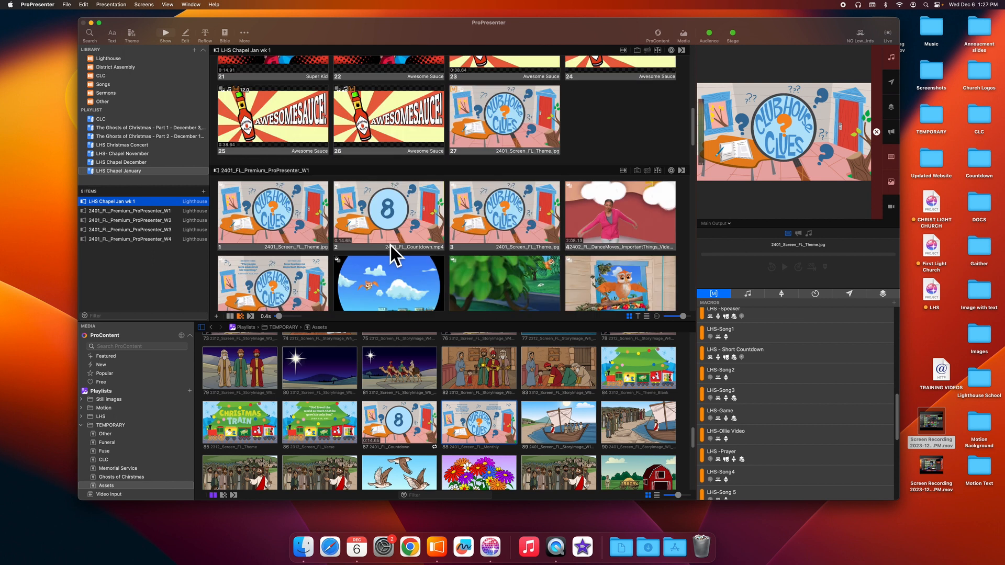
{"action": "scroll", "coordinate": [391, 244], "scroll_direction": "up", "scroll_amount": 3}
{"action": "left_click", "coordinate": [136, 214]}
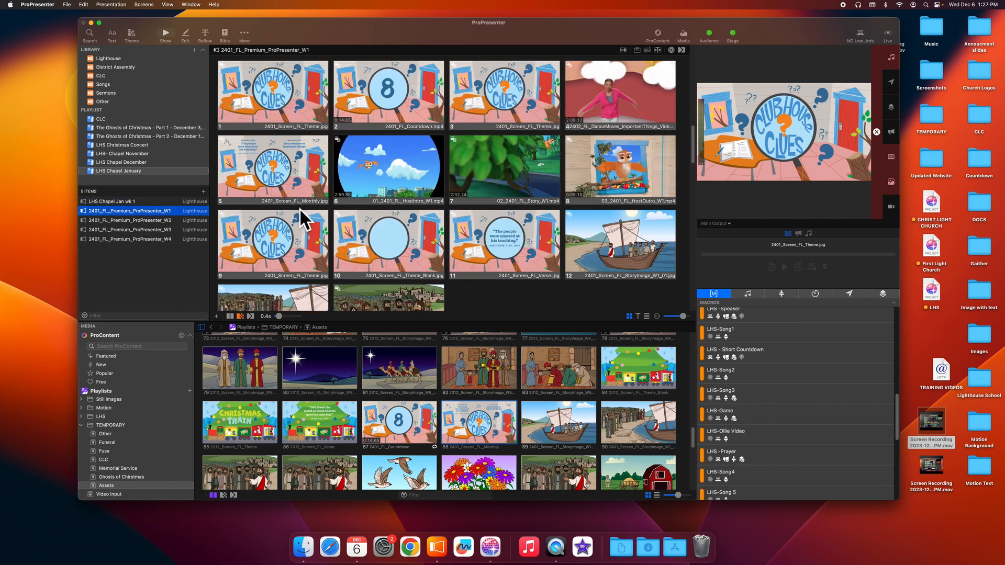
{"action": "scroll", "coordinate": [497, 170], "scroll_direction": "down", "scroll_amount": 2}
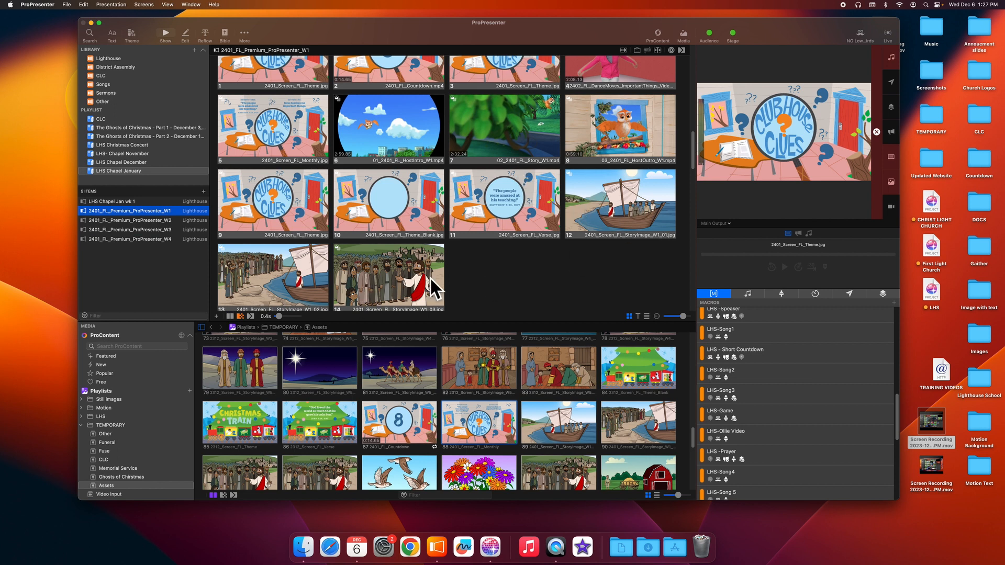
- Copy the story image slides 12 to 14 from 2401_FL_Premium_ProPresenter_W1 and paste them after slide 27 of LHS Chapel Jan wk 1
{"action": "left_click", "coordinate": [596, 217]}
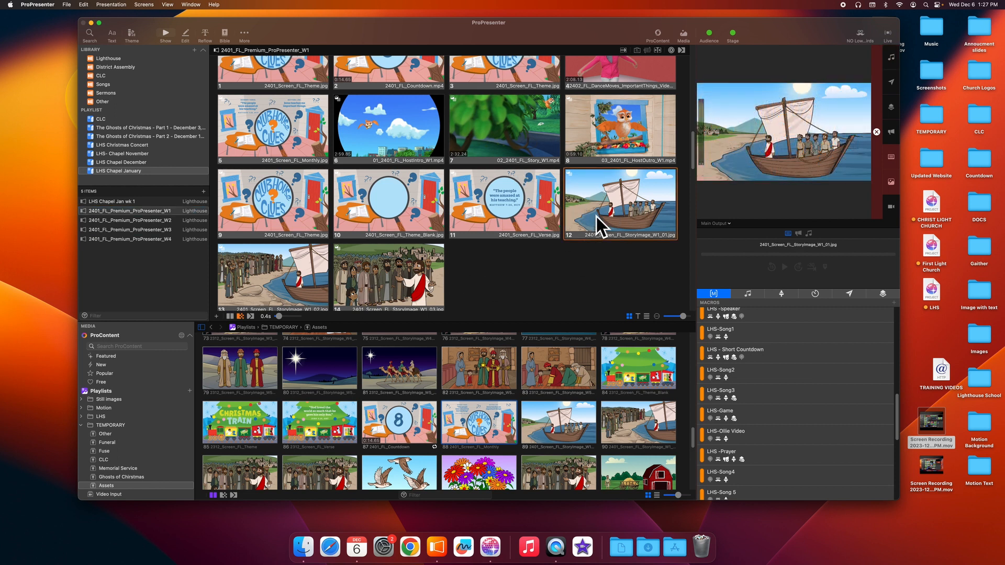
{"action": "left_click", "coordinate": [415, 280], "text": "shift"}
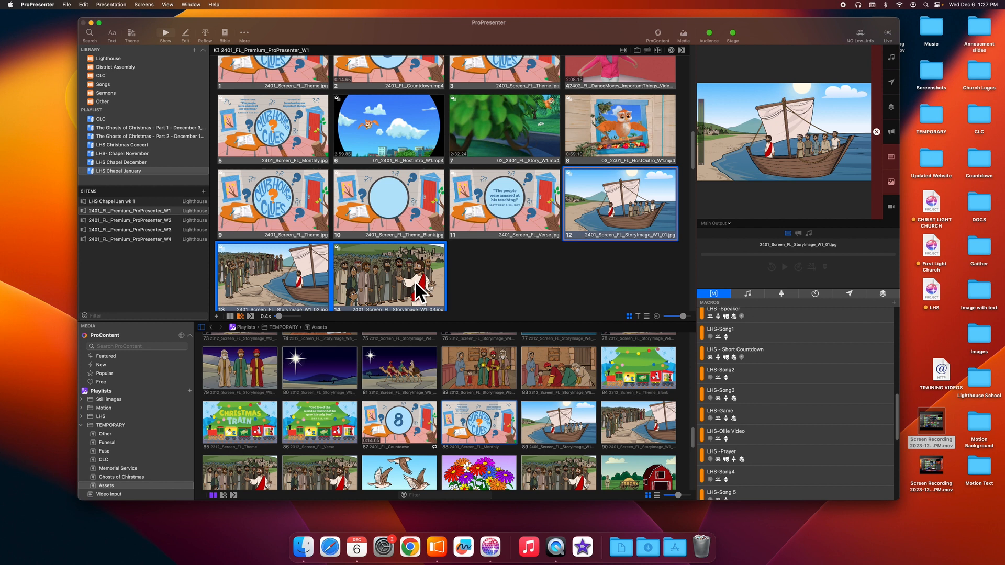
{"action": "right_click", "coordinate": [593, 200]}
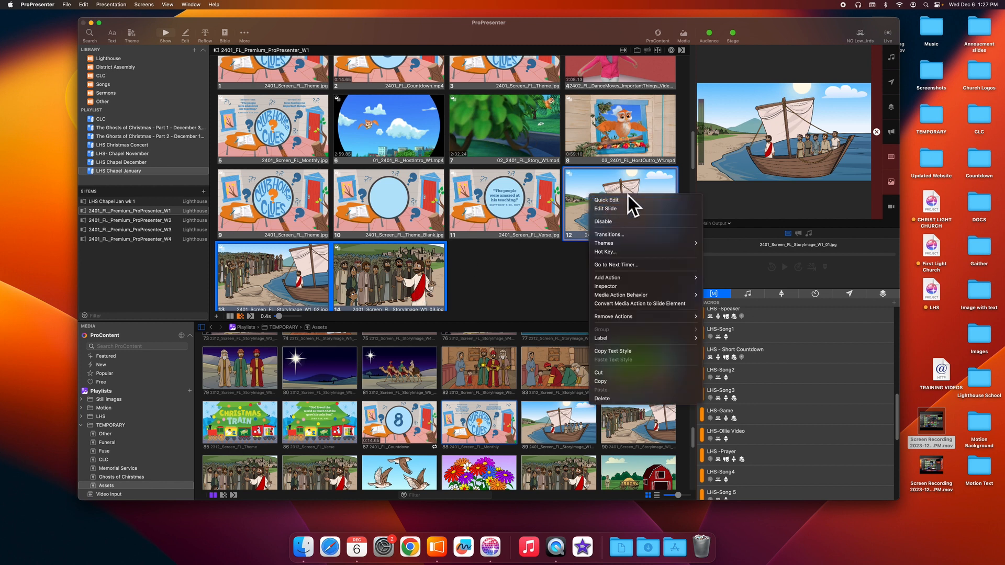
{"action": "left_click", "coordinate": [613, 382]}
{"action": "left_click", "coordinate": [122, 203]}
{"action": "scroll", "coordinate": [459, 220], "scroll_direction": "down", "scroll_amount": 10}
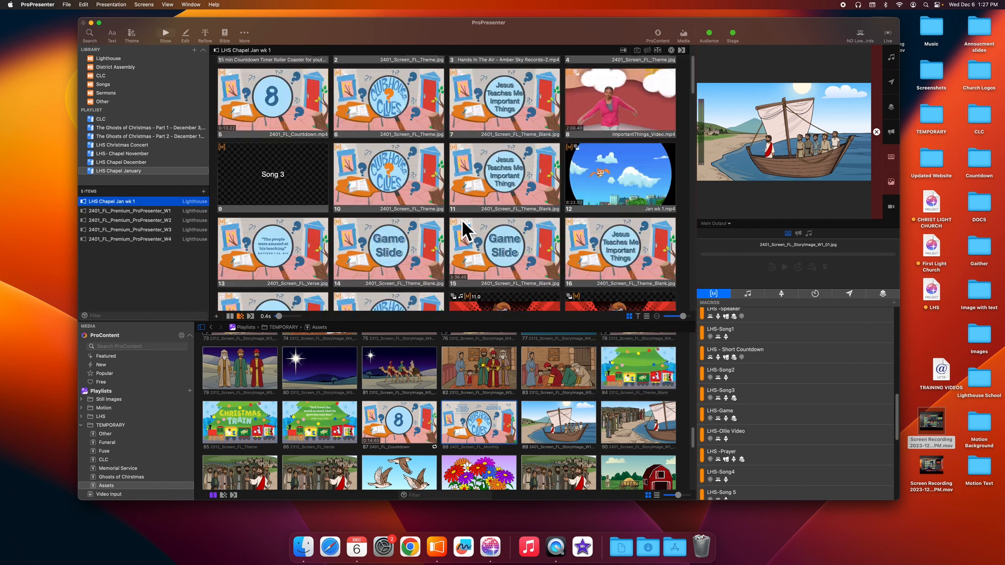
{"action": "left_click", "coordinate": [507, 208]}
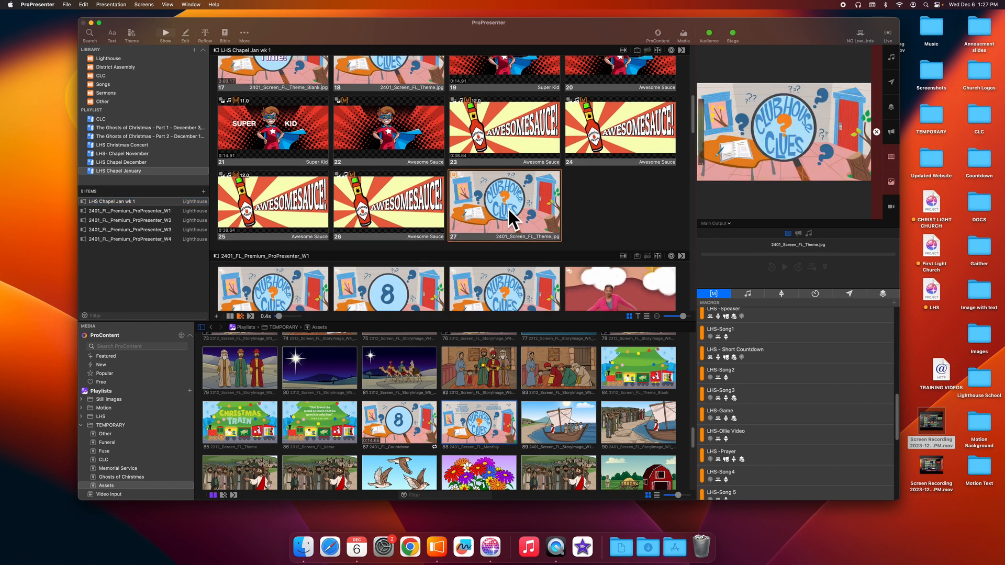
{"action": "right_click", "coordinate": [508, 208]}
{"action": "left_click", "coordinate": [539, 412]}
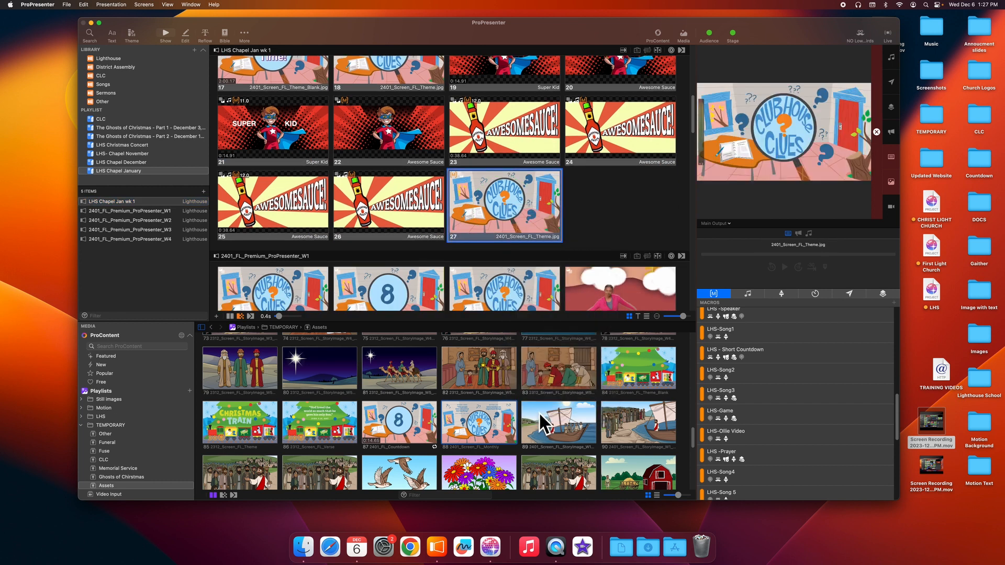
- Delete the 2401_FL_Premium_ProPresenter_W1 presentation from the LHS Chapel January playlist
{"action": "left_click", "coordinate": [129, 214]}
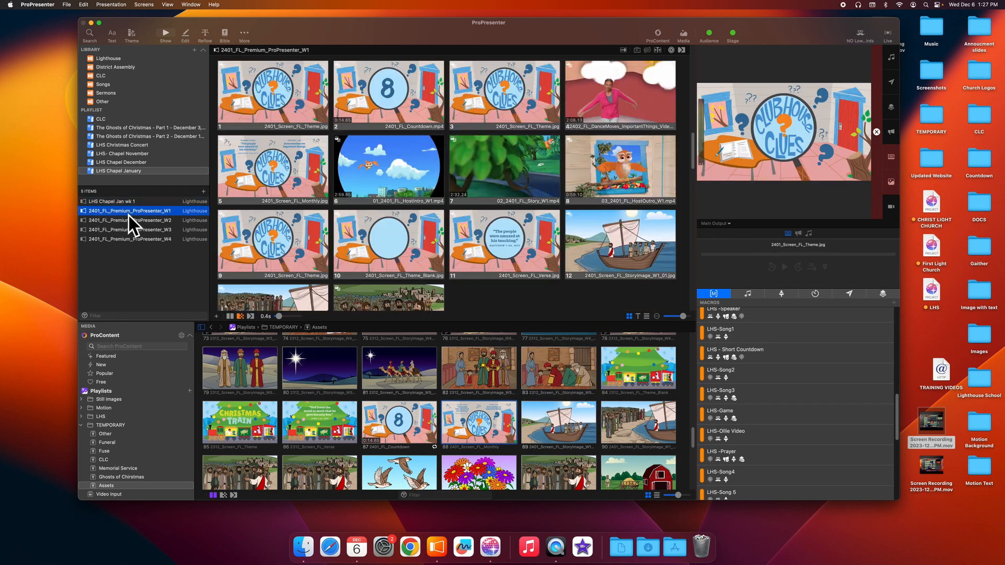
{"action": "right_click", "coordinate": [129, 215]}
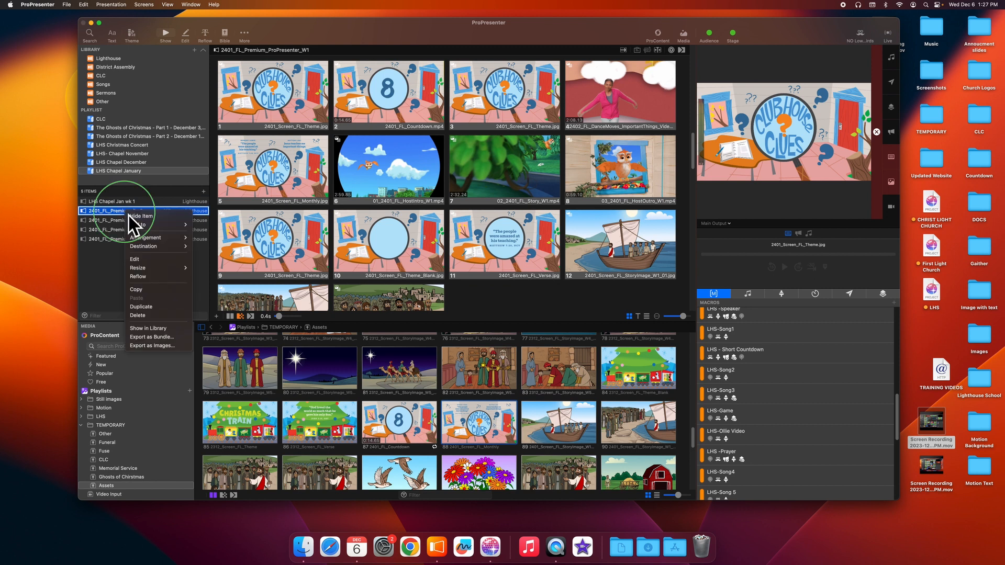
{"action": "left_click", "coordinate": [146, 317]}
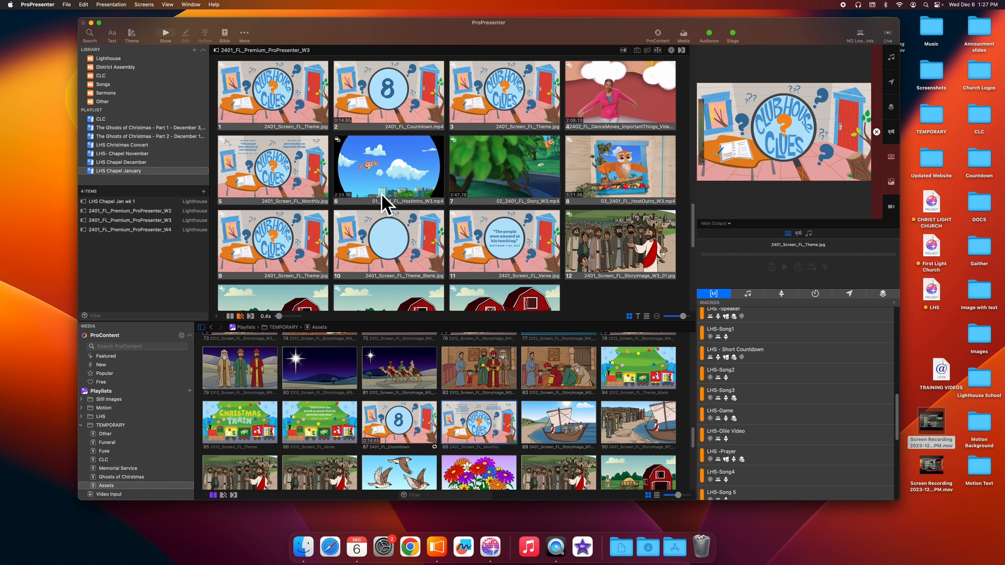
- Return to the LHS Chapel Jan wk 1 presentation and look over its slides
{"action": "scroll", "coordinate": [376, 196], "scroll_direction": "up", "scroll_amount": 3}
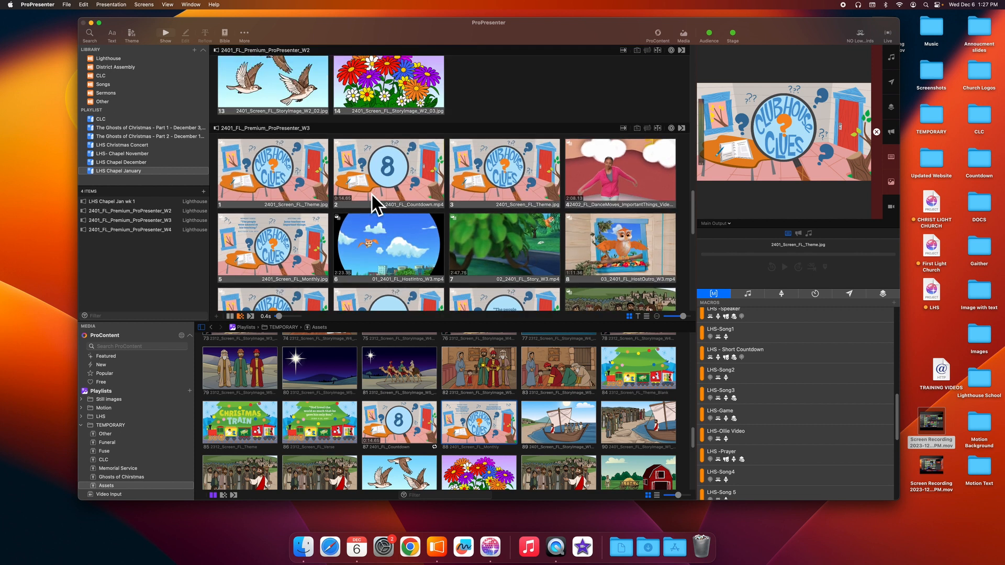
{"action": "left_click", "coordinate": [123, 204]}
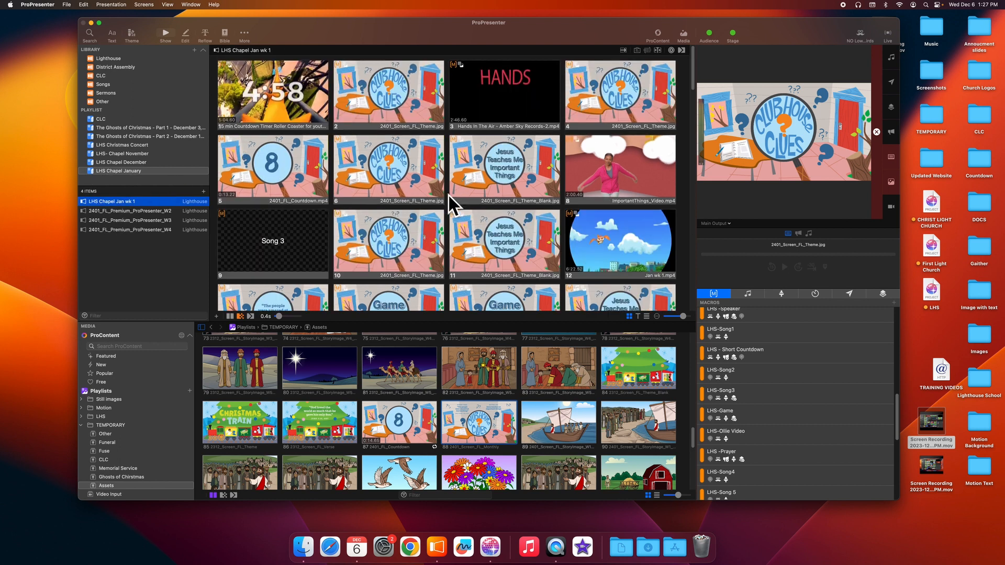
{"action": "scroll", "coordinate": [449, 195], "scroll_direction": "down", "scroll_amount": 2}
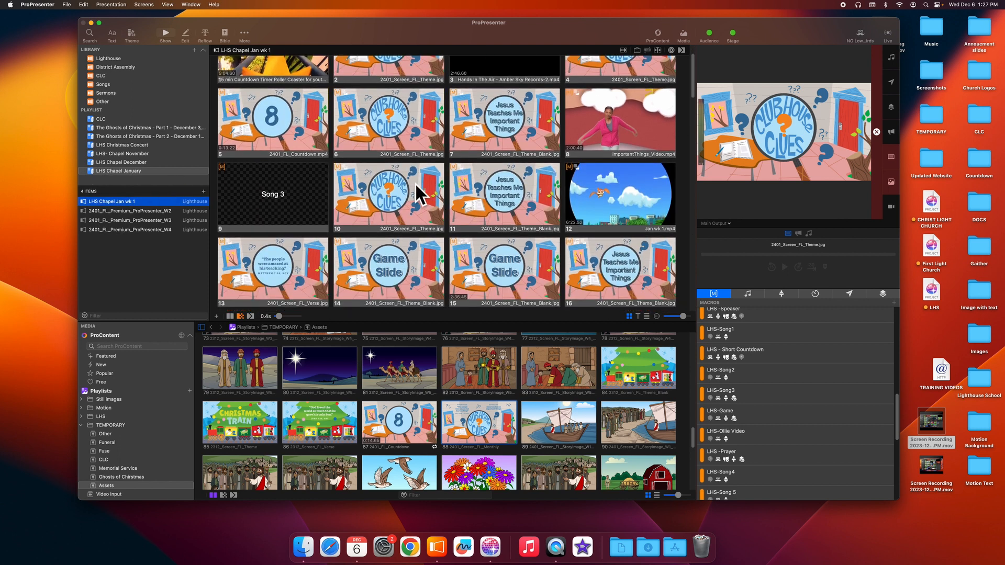
{"action": "scroll", "coordinate": [417, 184], "scroll_direction": "down", "scroll_amount": 1}
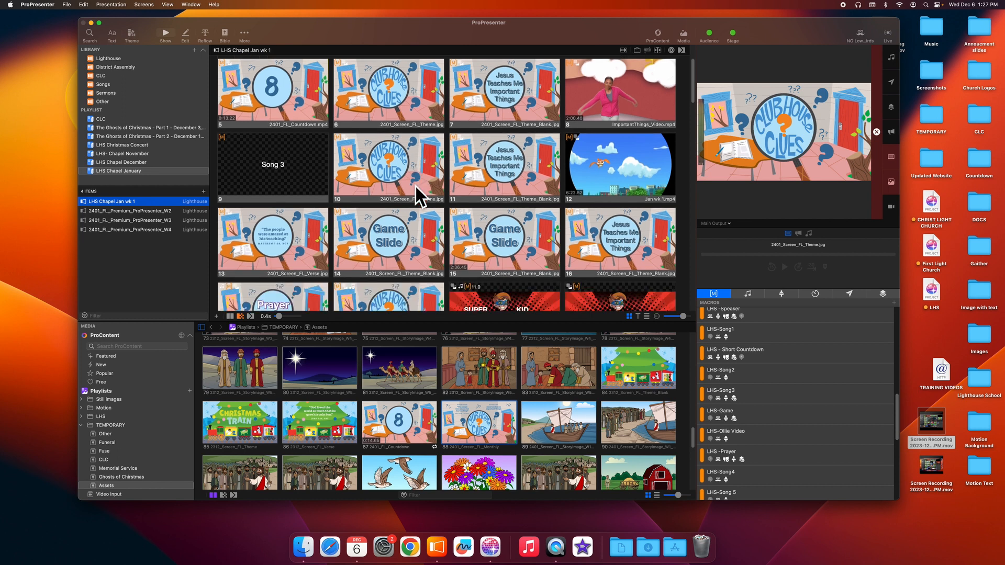